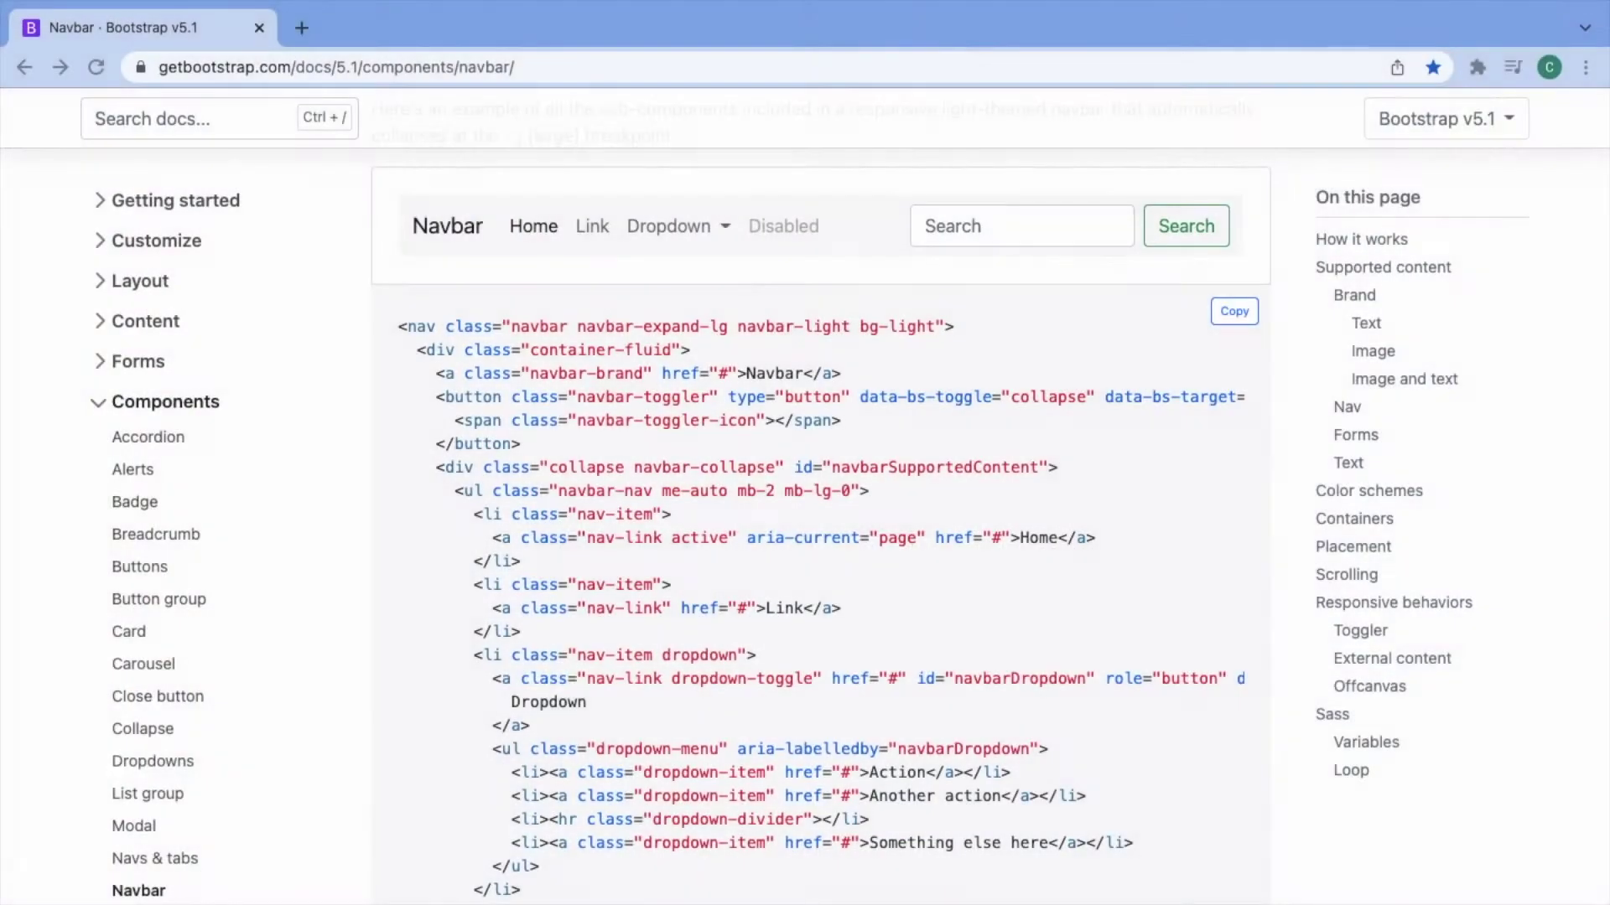
Copy the navbar example code from the Bootstrap 5.1 Navbar docs page
click(1233, 311)
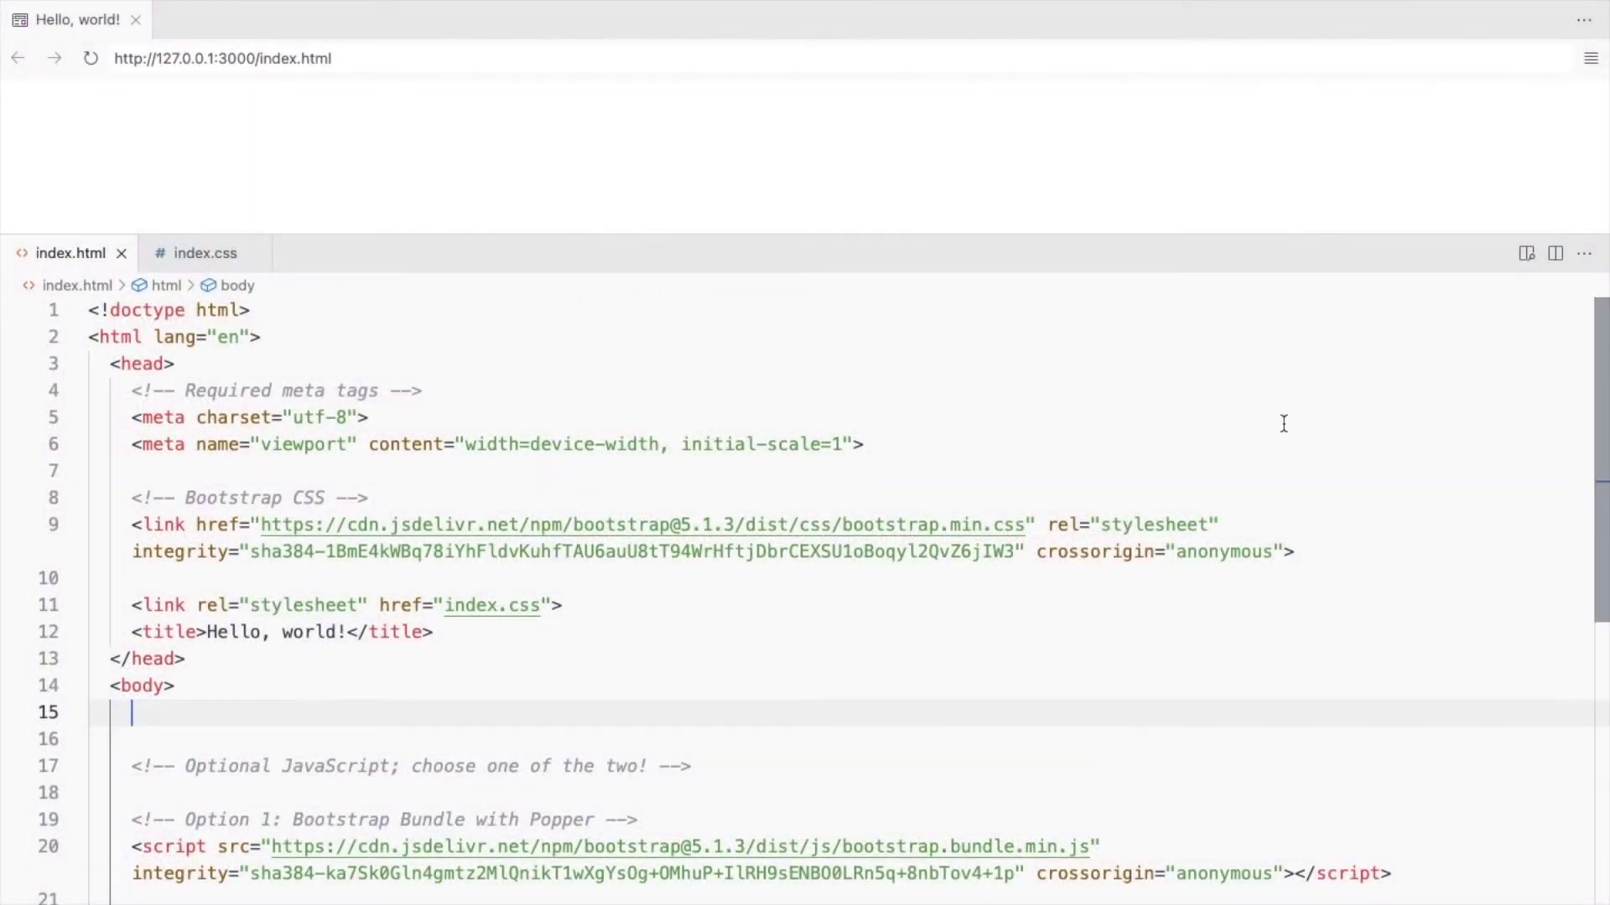
Paste the Bootstrap navbar markup into the body of index.html, then switch to index.css
key(ctrl+v)
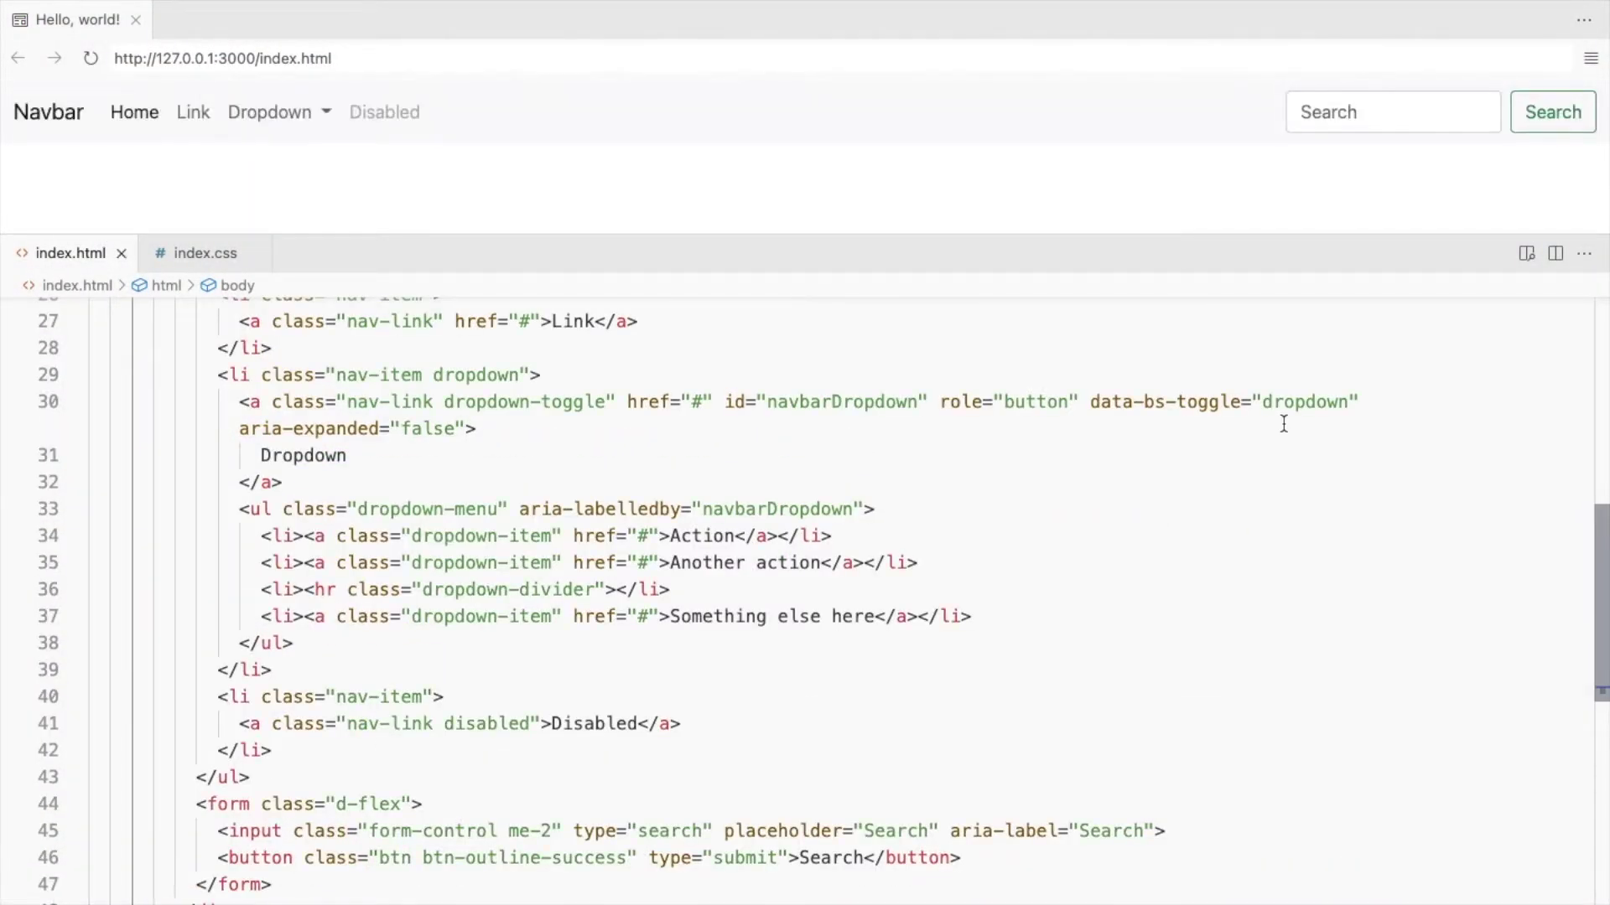
click(212, 254)
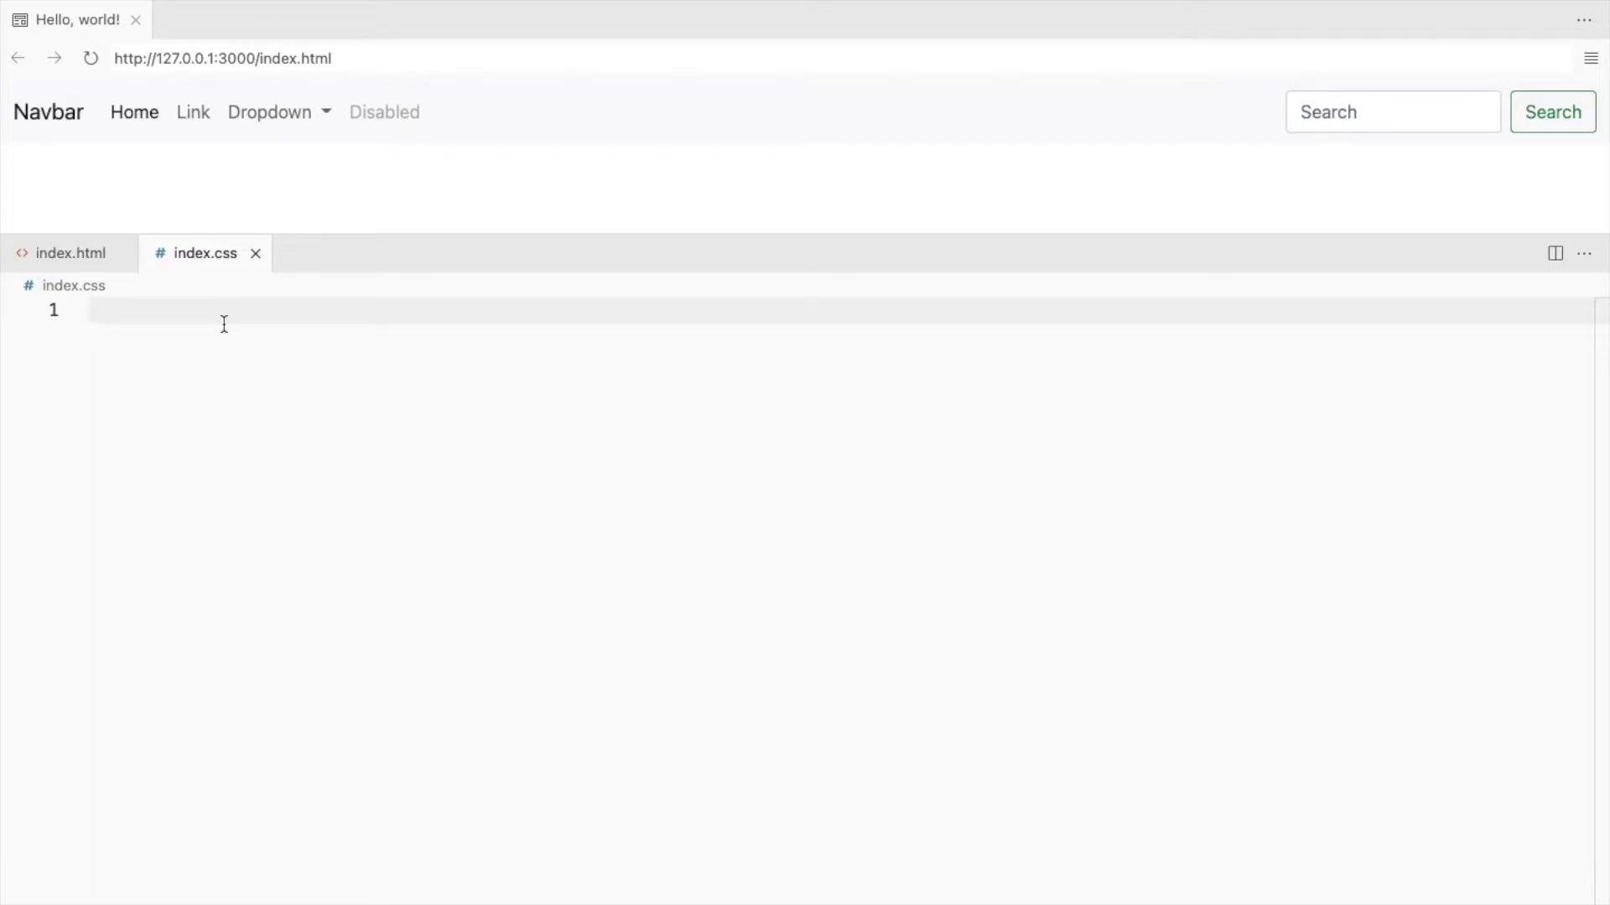
text(.navbar .navbar-nav .nav-item{)
Write a .navbar .navbar-nav .nav-item rule with position: relative and duplicate it below
key(Return)
text(pos)
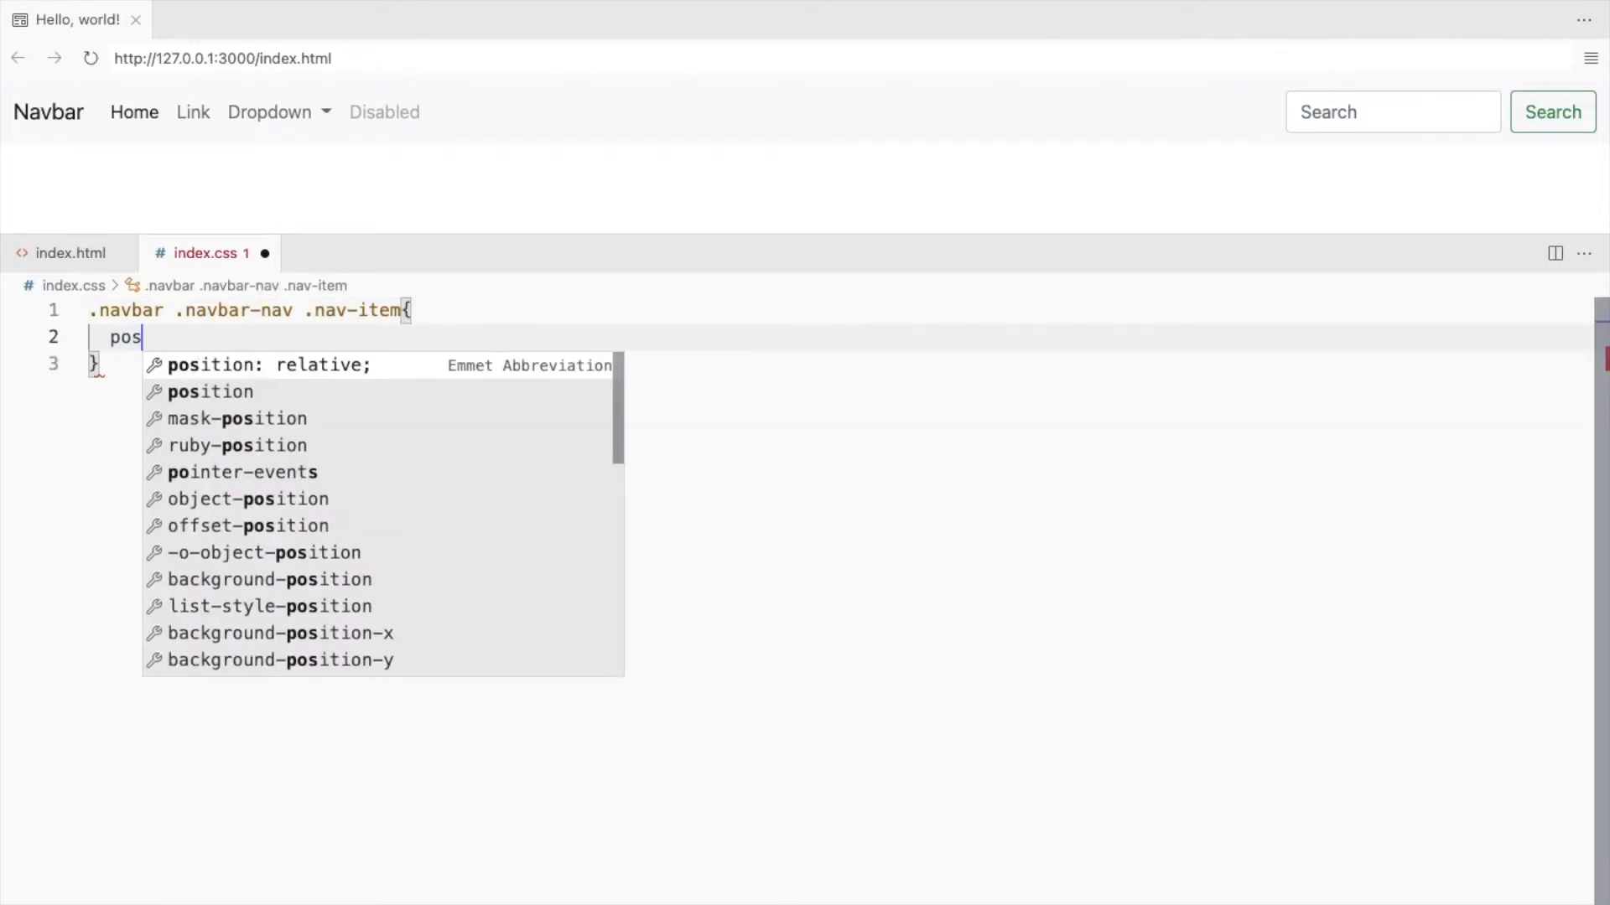
key(Tab)
key(ctrl+a)
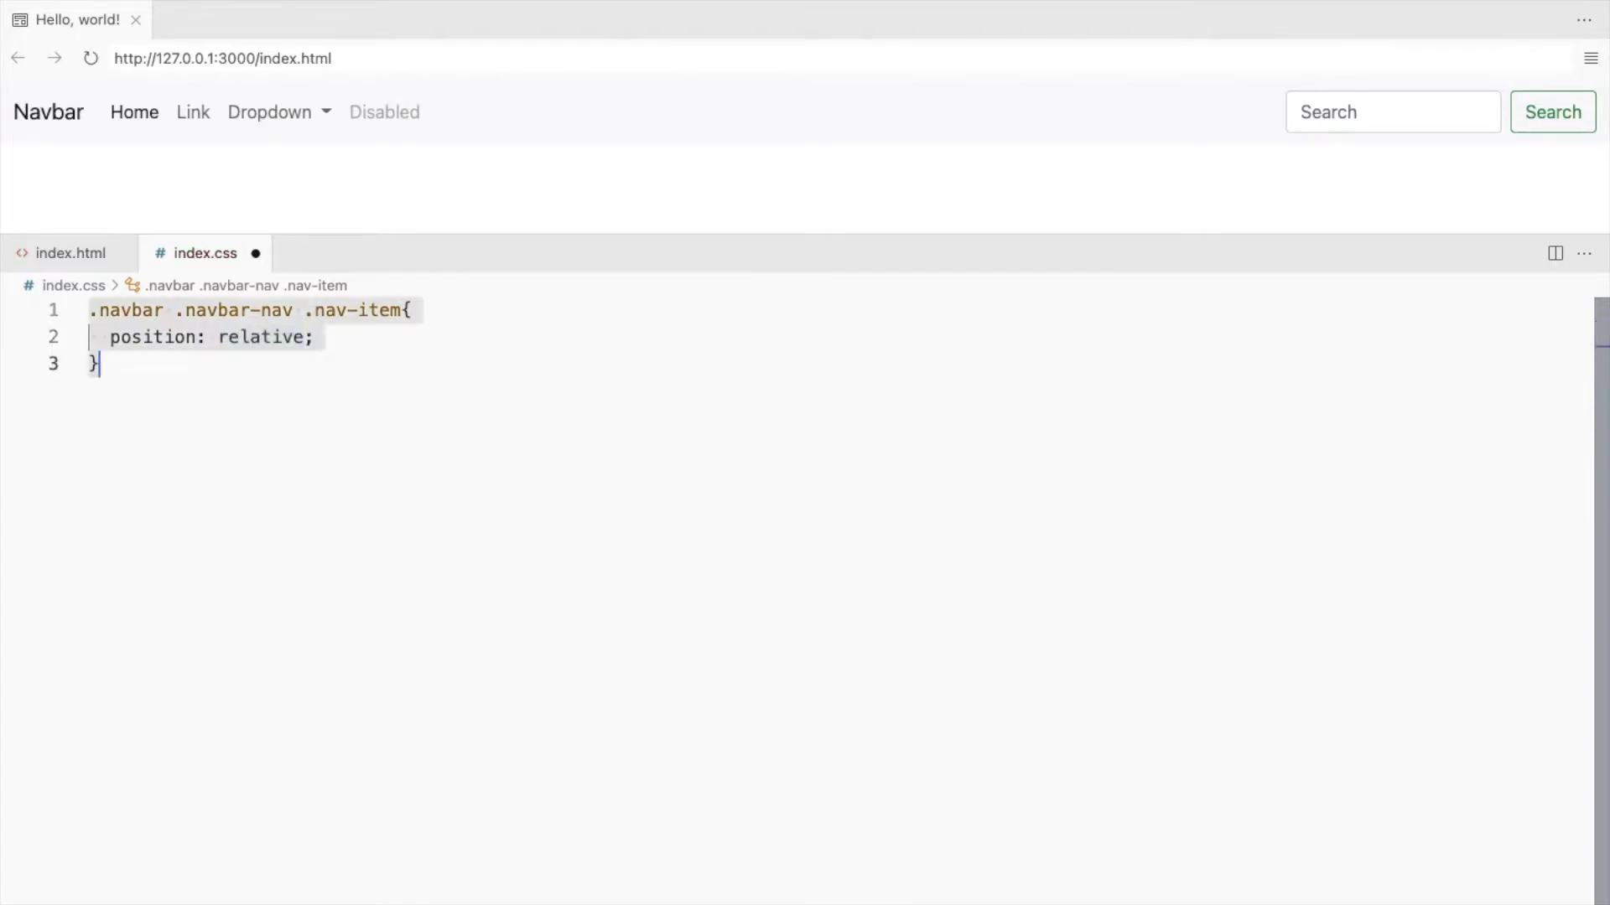
key(ctrl+c)
key(Right)
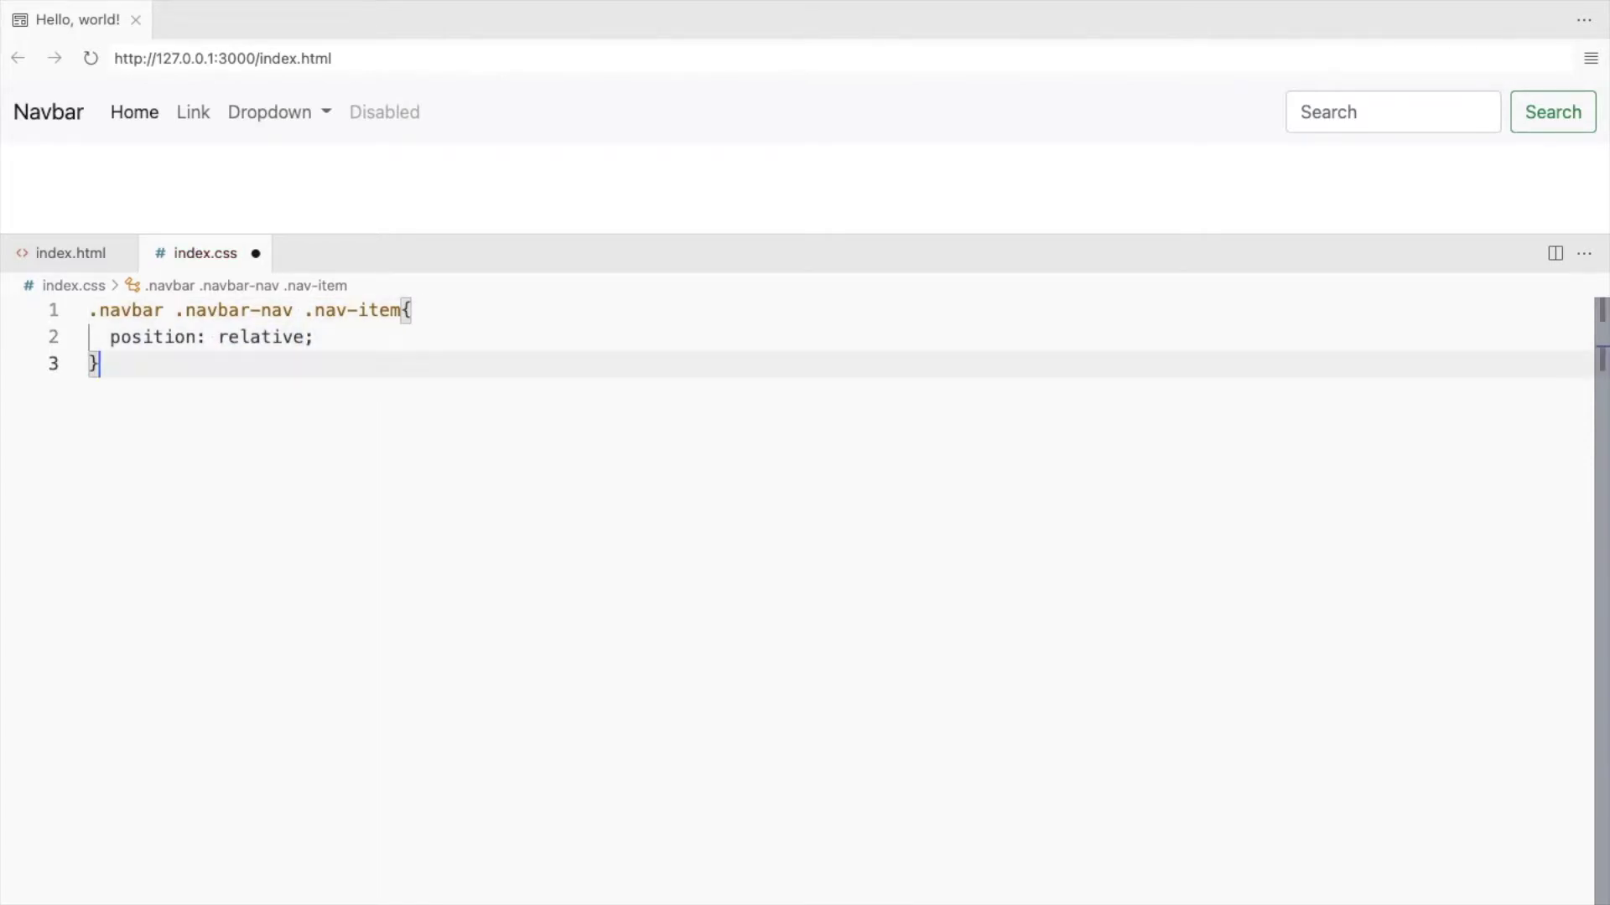
key(Return)
key(ctrl+v)
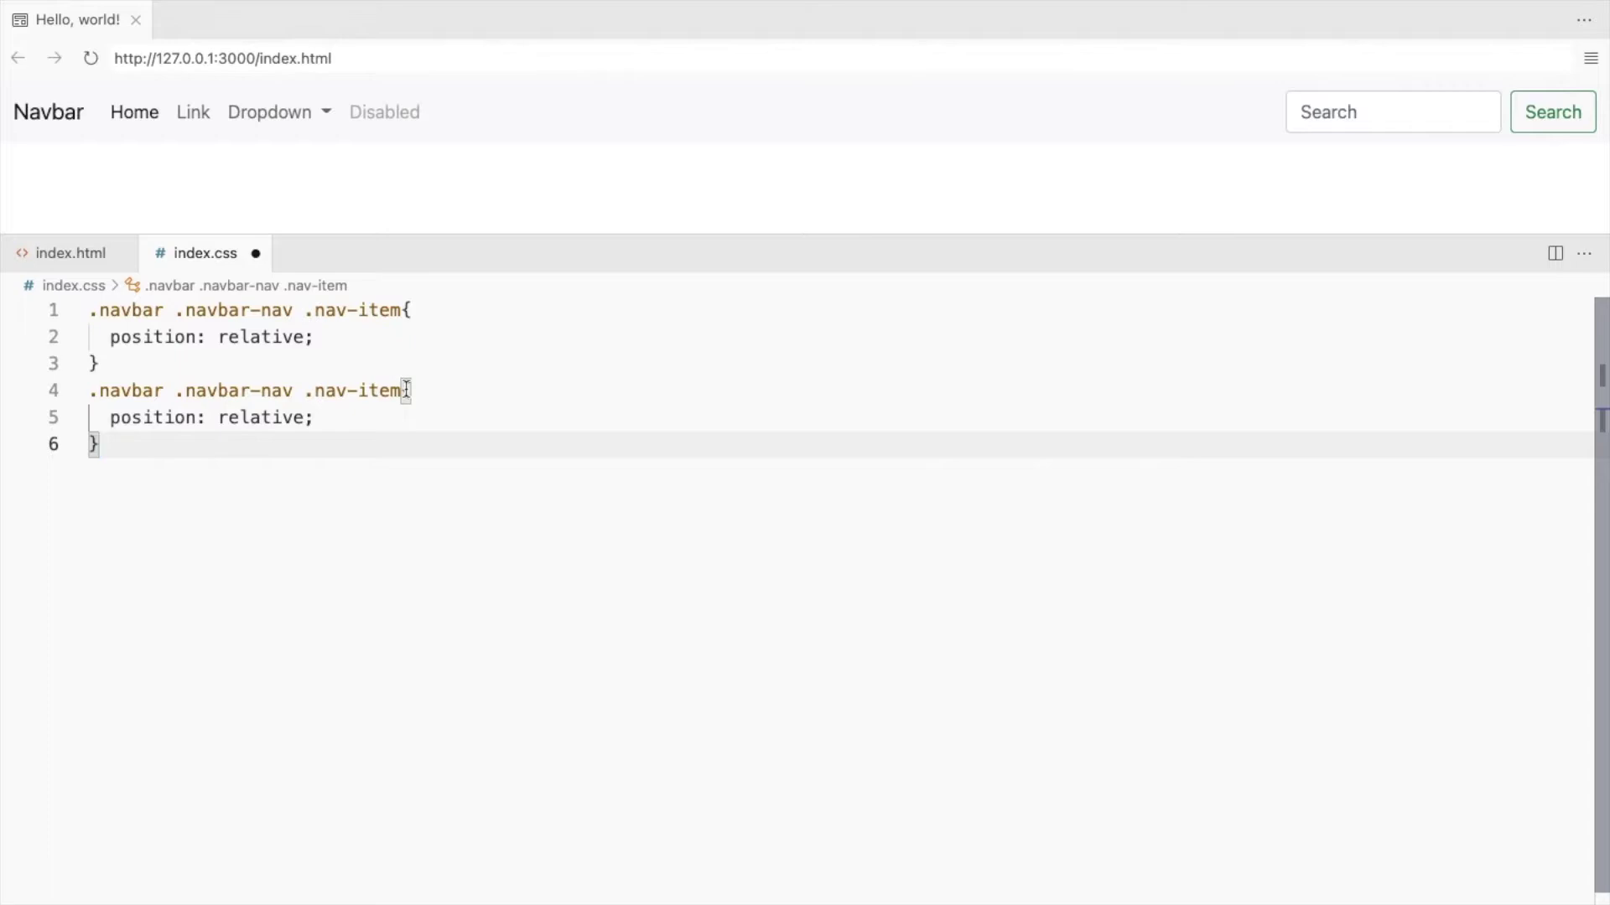
Turn the duplicate into an ::after rule with position: absolute and content '...'
click(404, 390)
text(::)
key(Return)
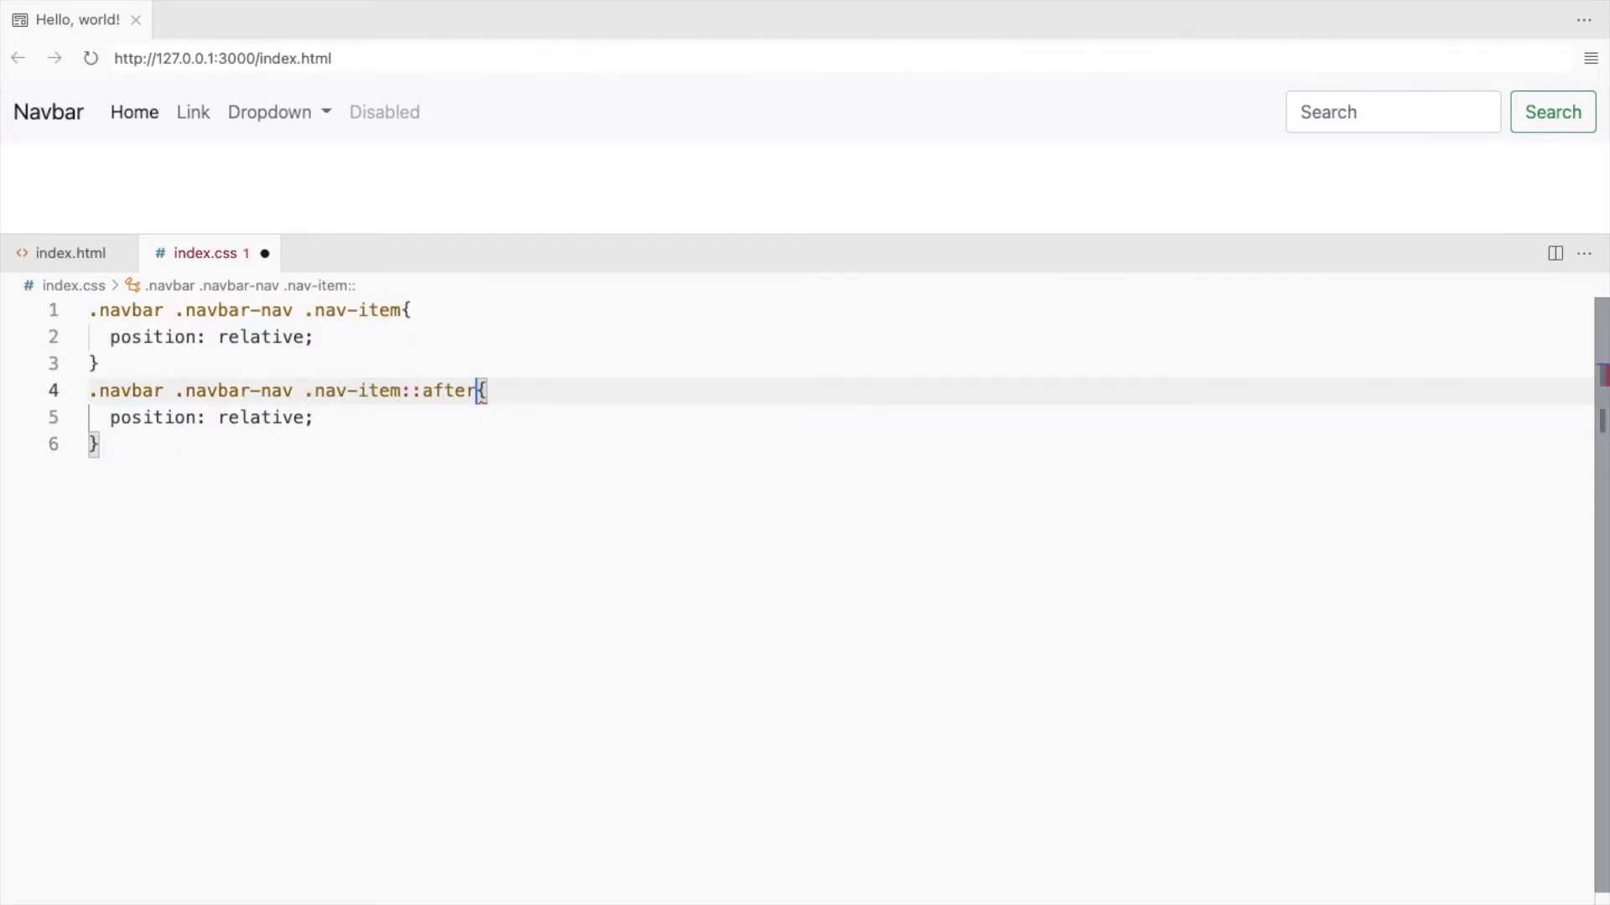
double_click(265, 417)
text(ab)
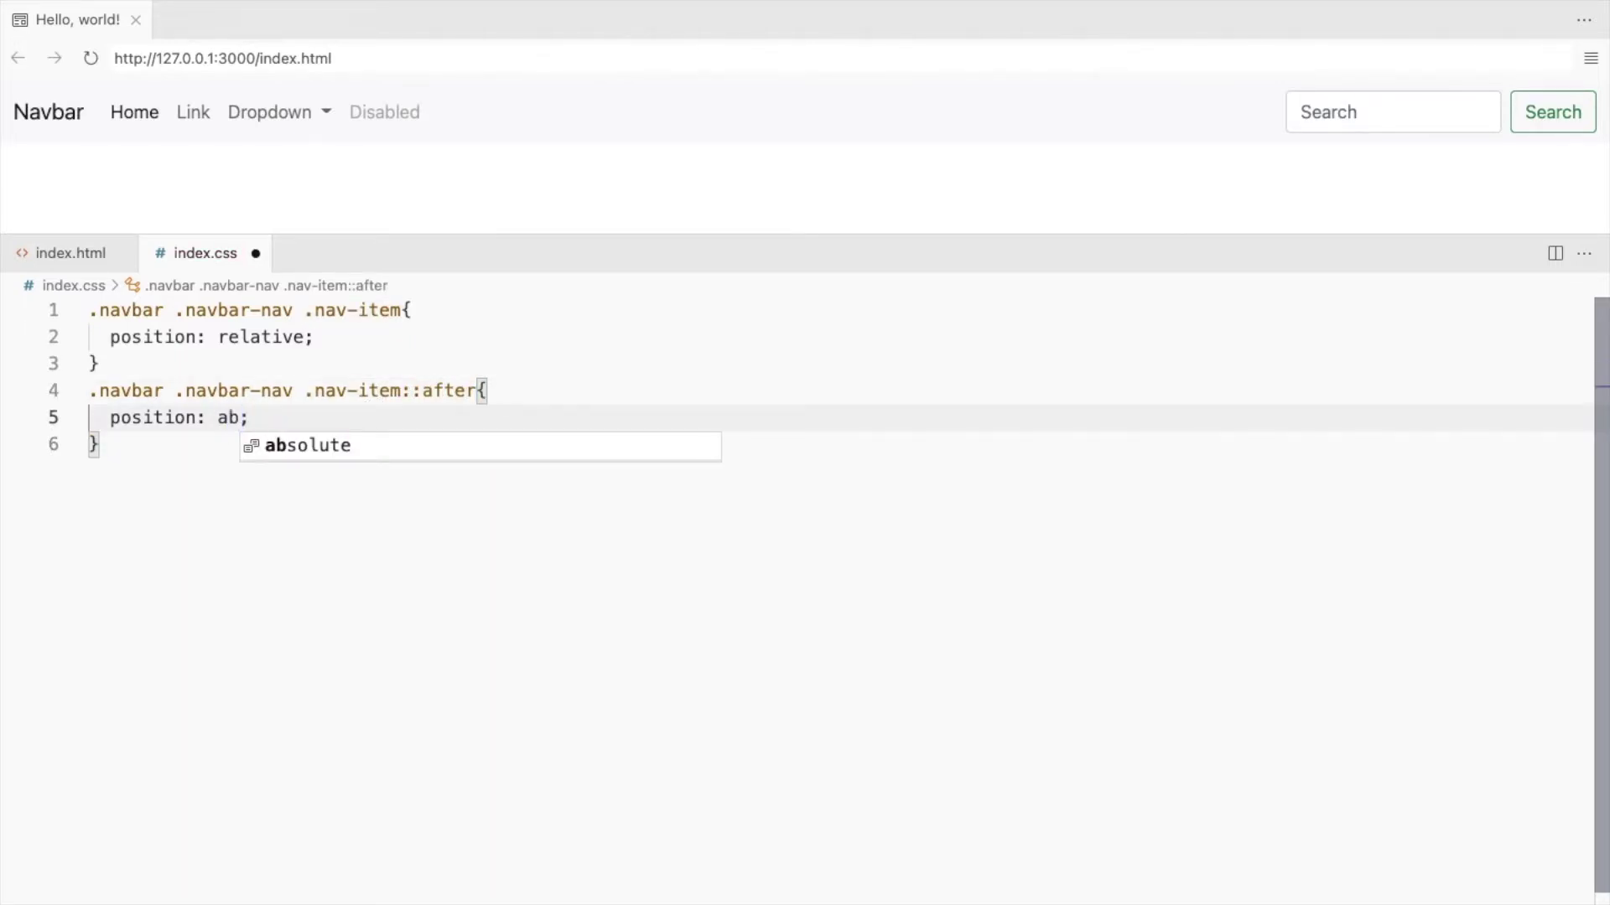
key(Return)
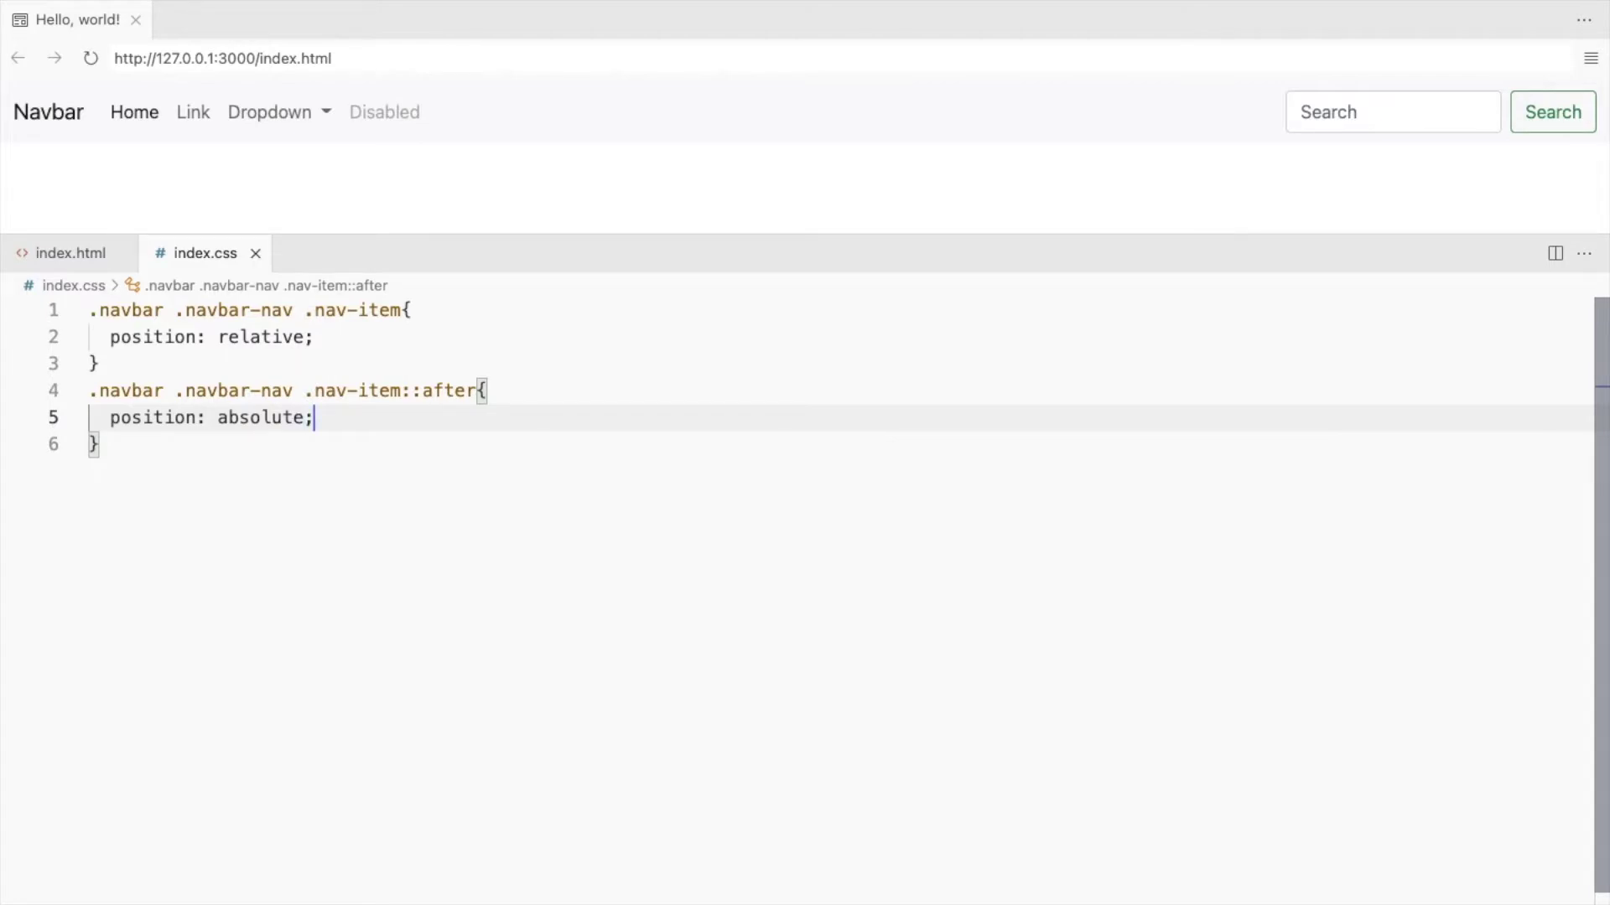
key(Return)
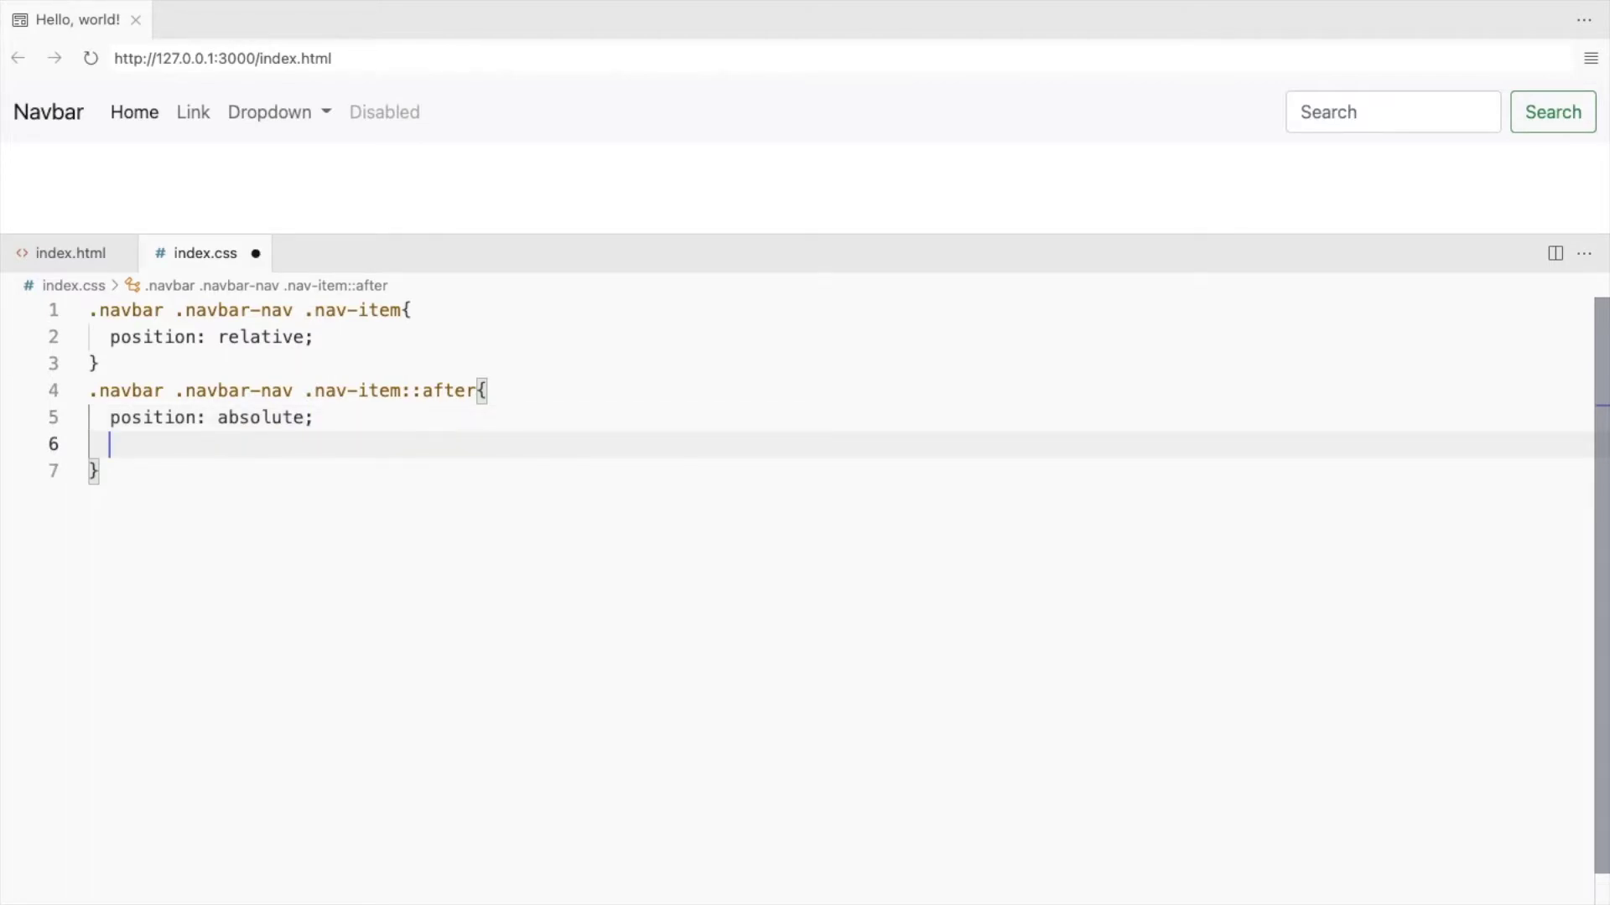
text(ont)
key(Return)
text('.)
text(..';)
key(Return)
text(bac)
Give the ::after bar a black background, 100% width and 4px height, then save
key(Return)
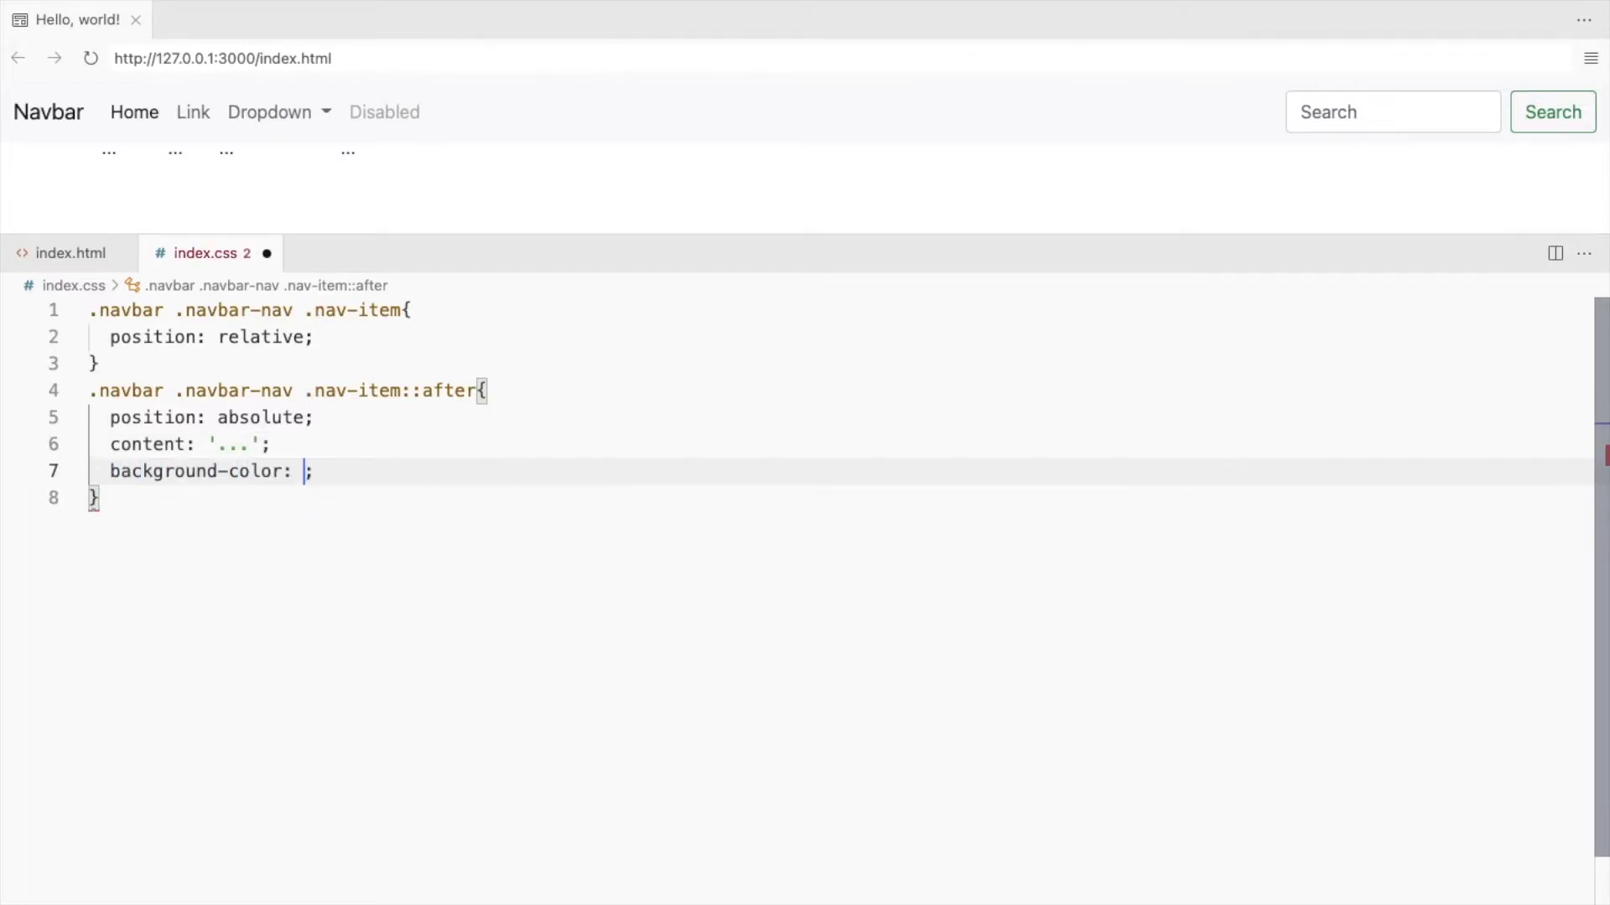
key(Return)
key(Return)
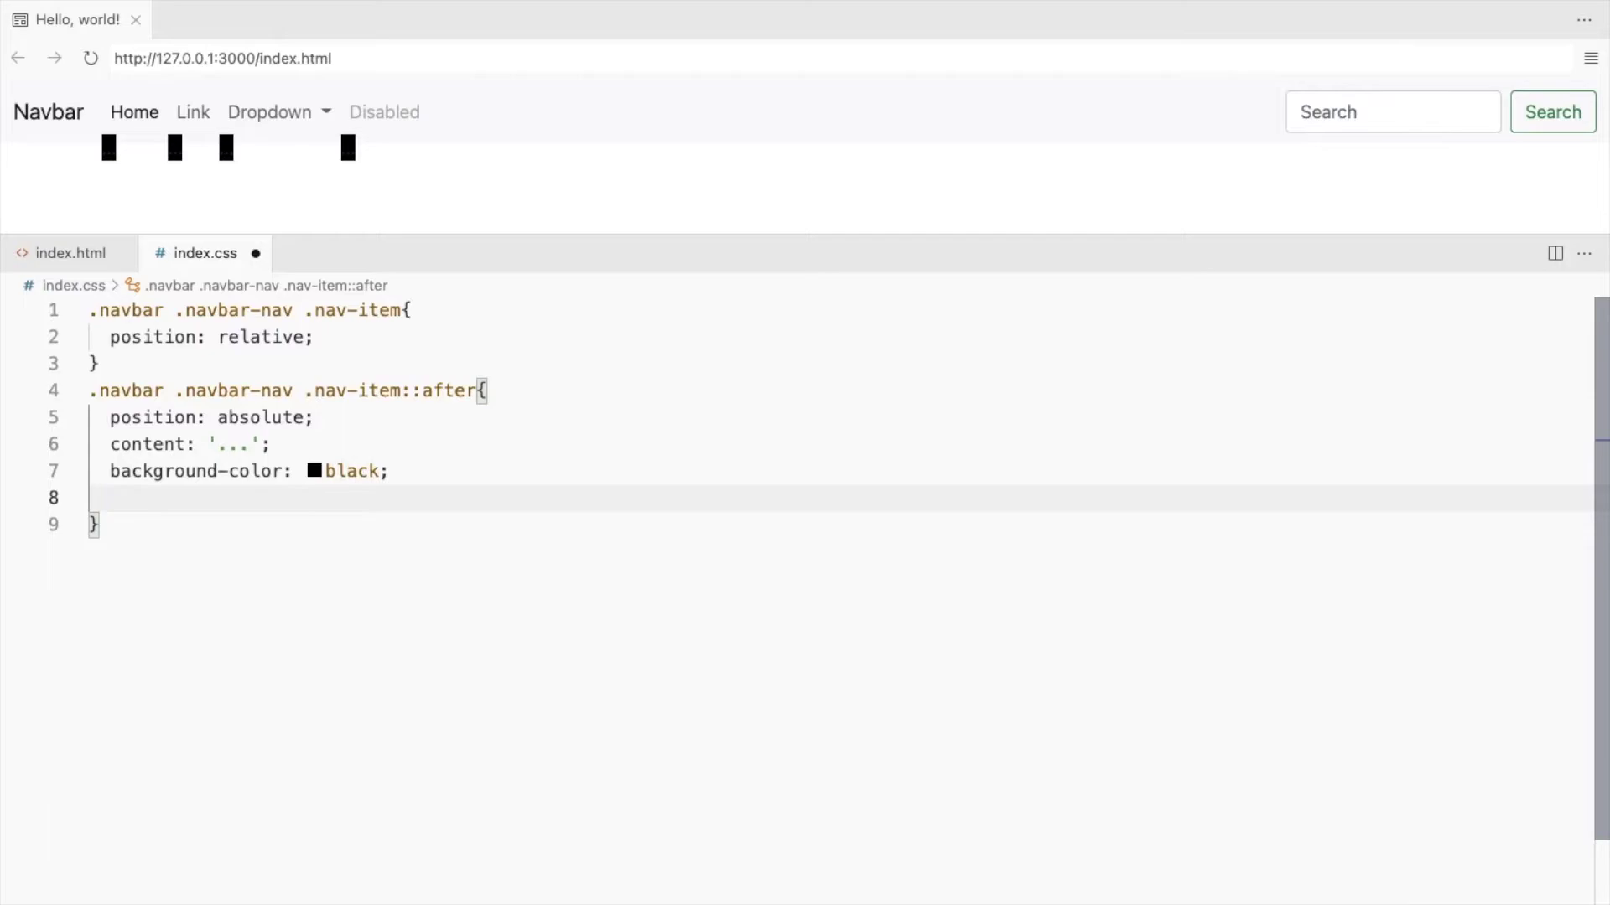
text(widt)
key(Return)
text(100)
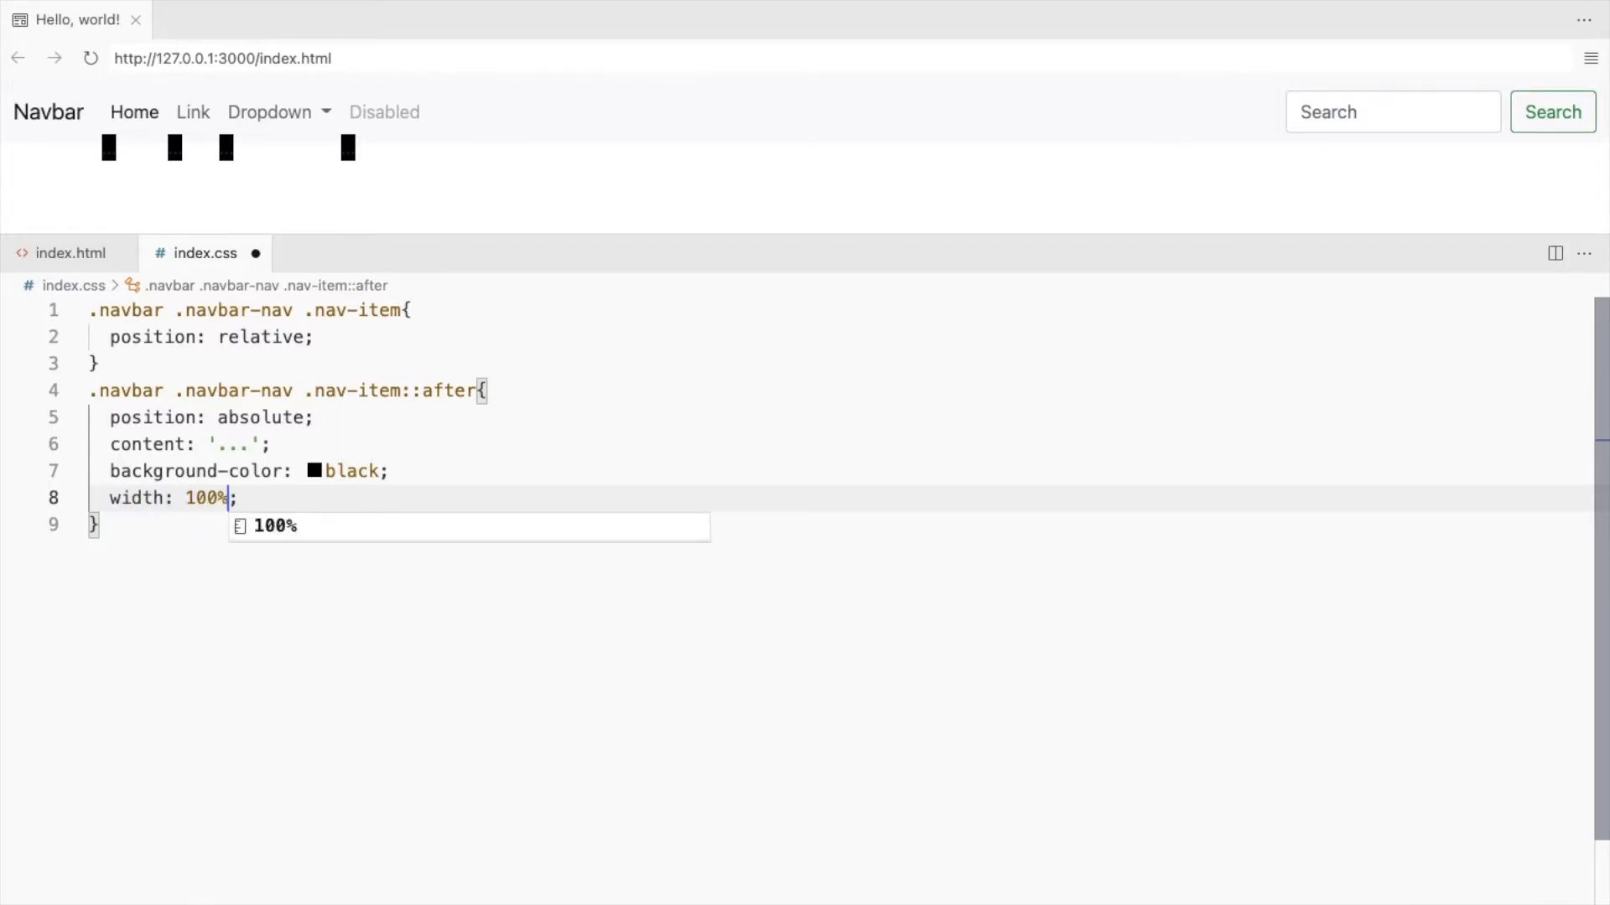
text(%)
key(Right)
key(Return)
text(hei)
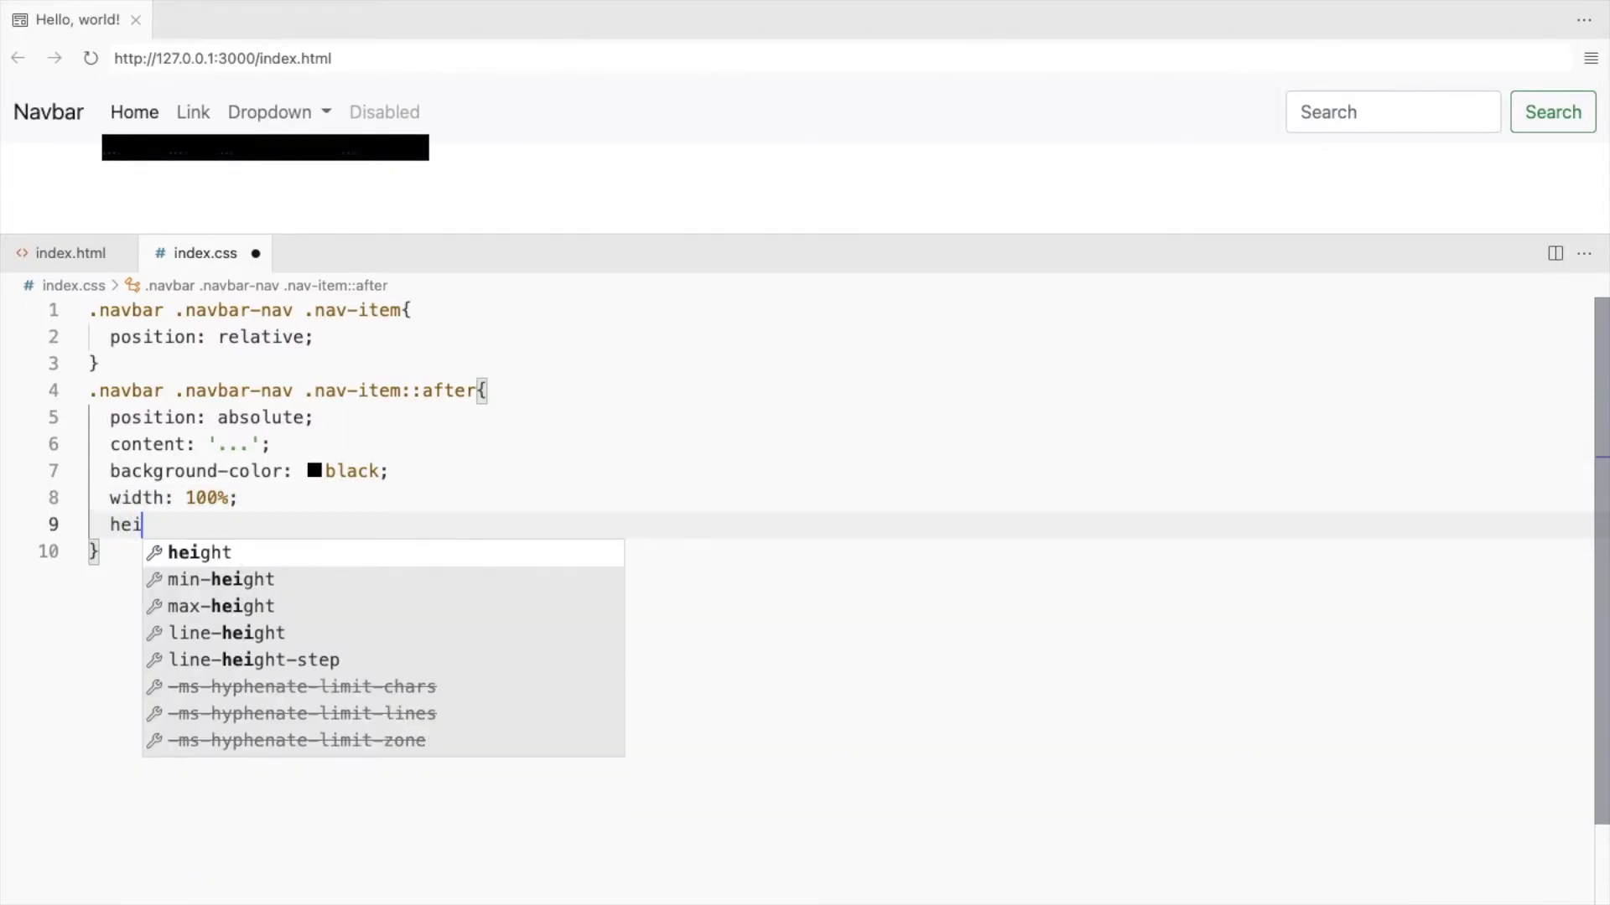
key(Return)
text(5px;)
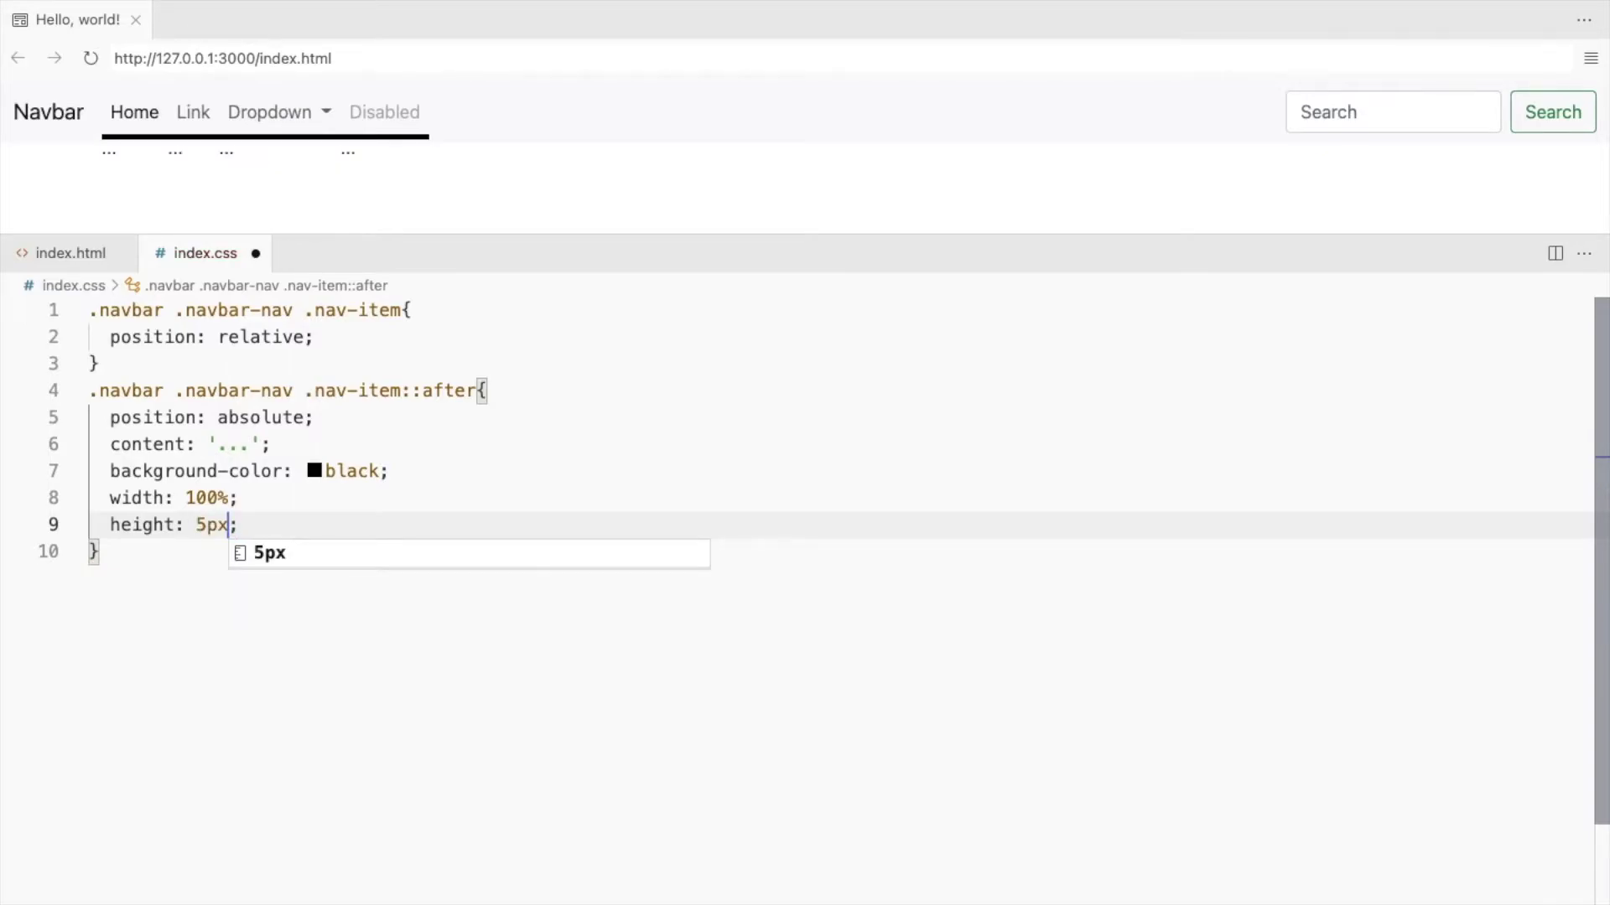
key(Left)
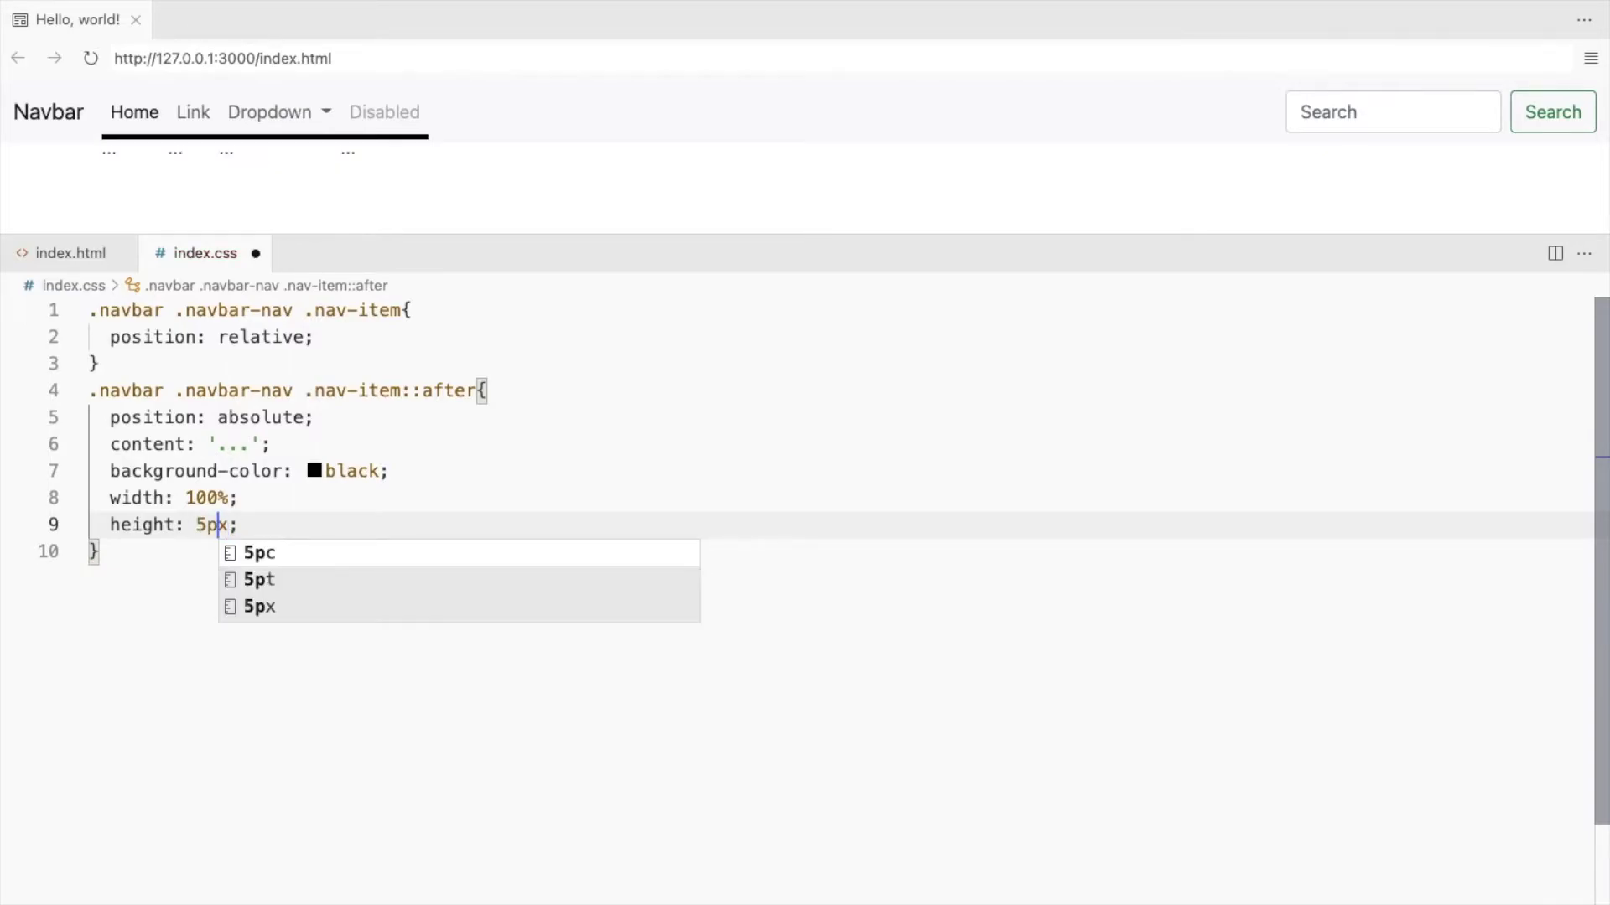
key(Left)
key(BackSpace)
text(4)
key(ctrl+s)
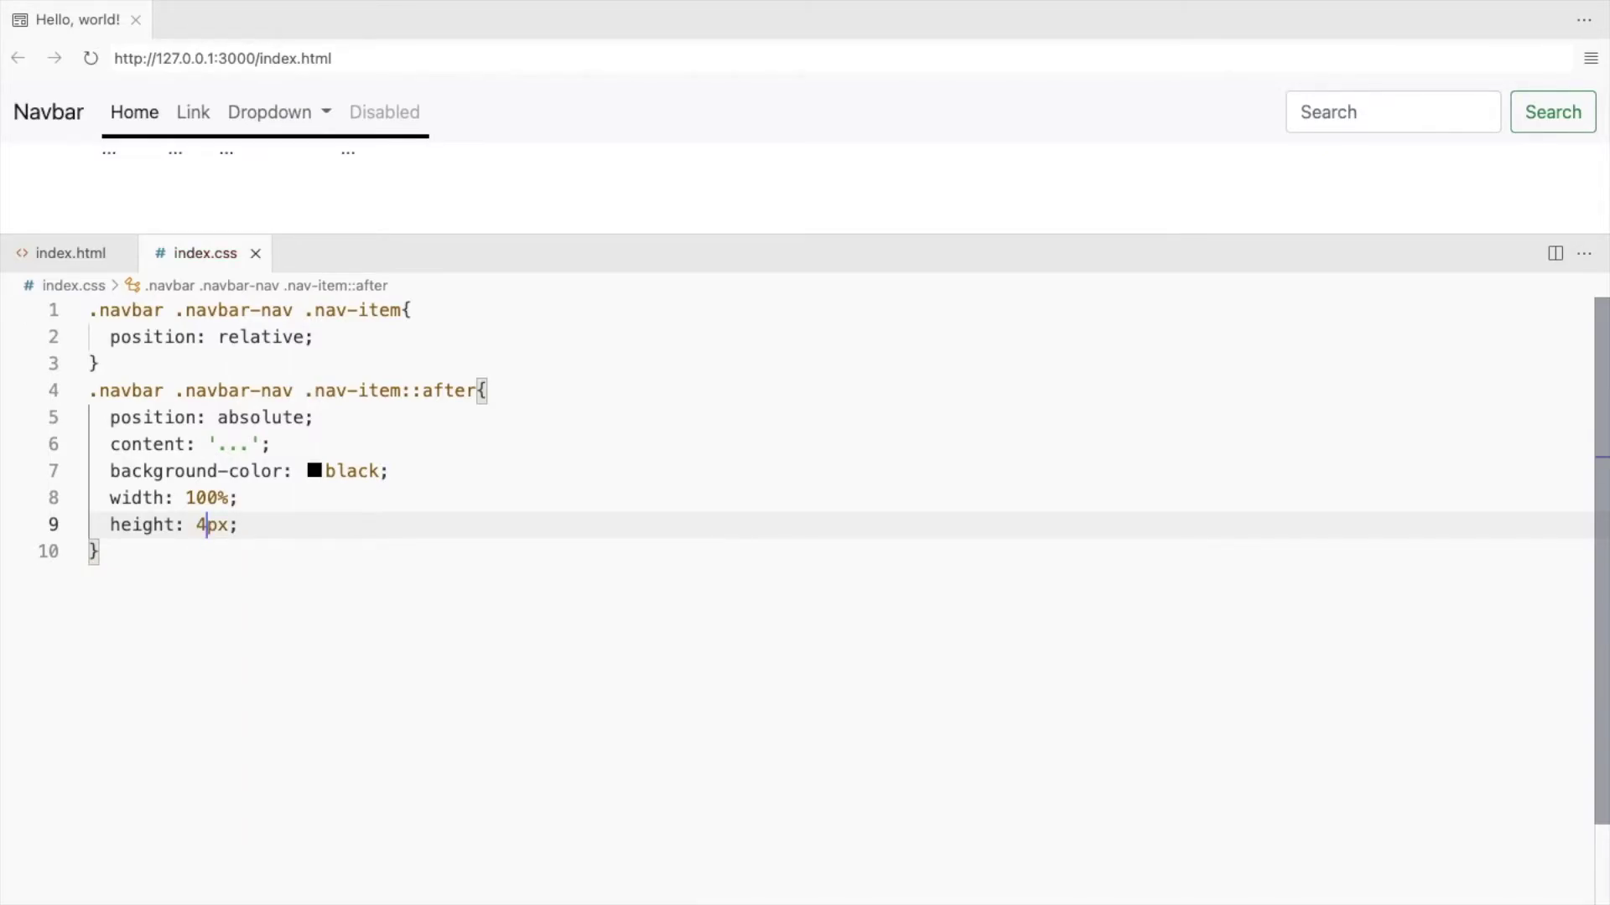
Delete the placeholder dots so the ::after content is empty
drag(258, 444, 218, 445)
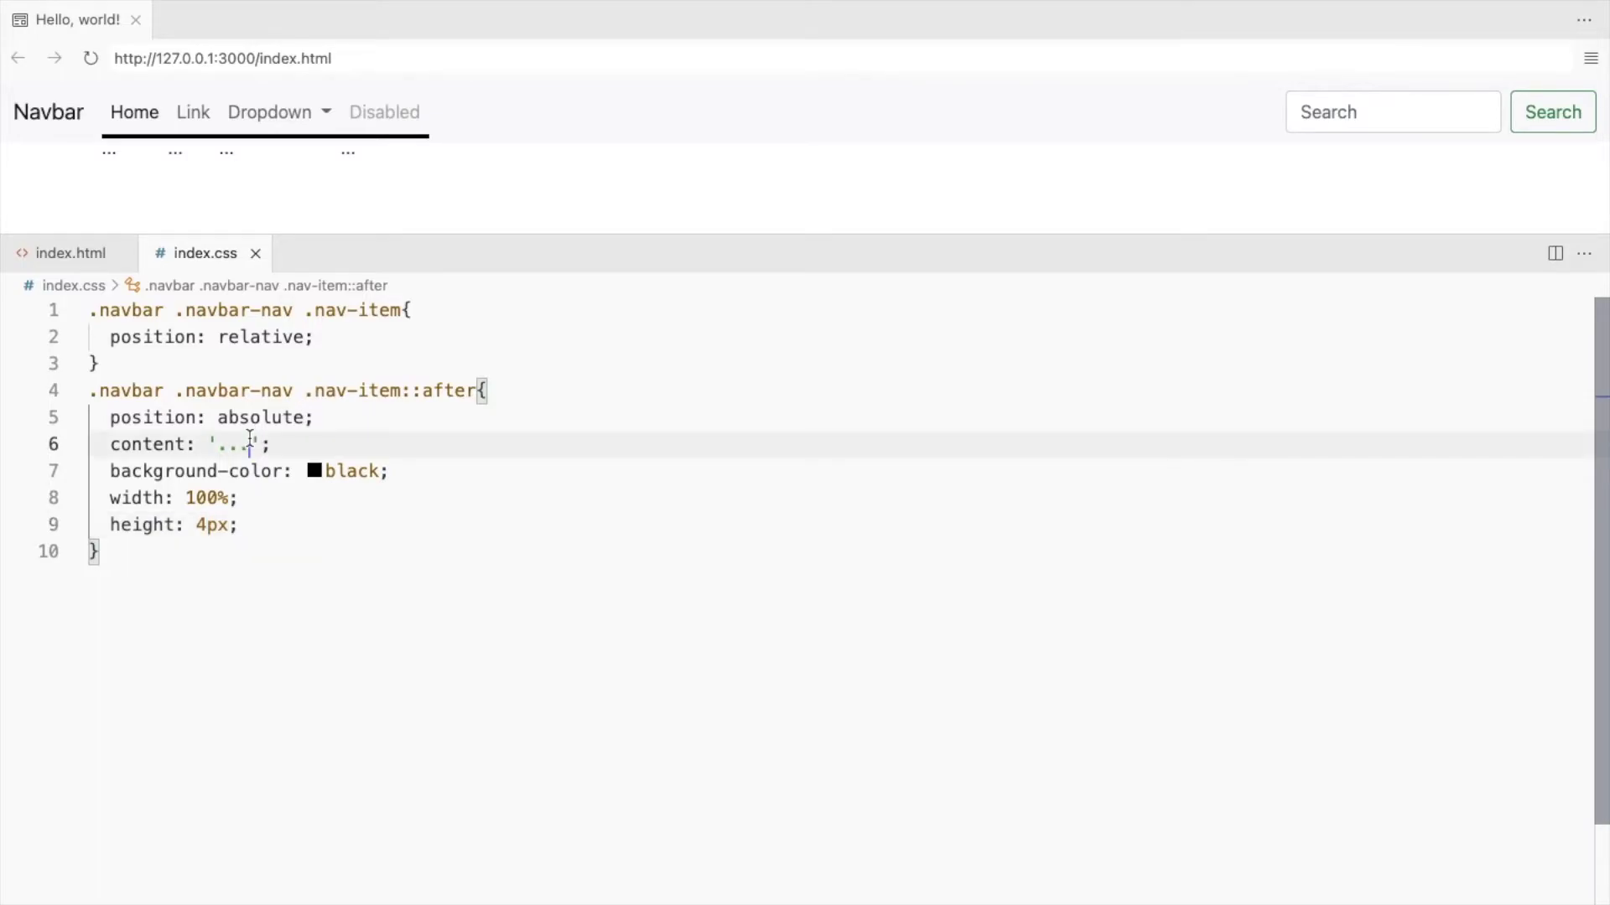
key(BackSpace)
click(289, 503)
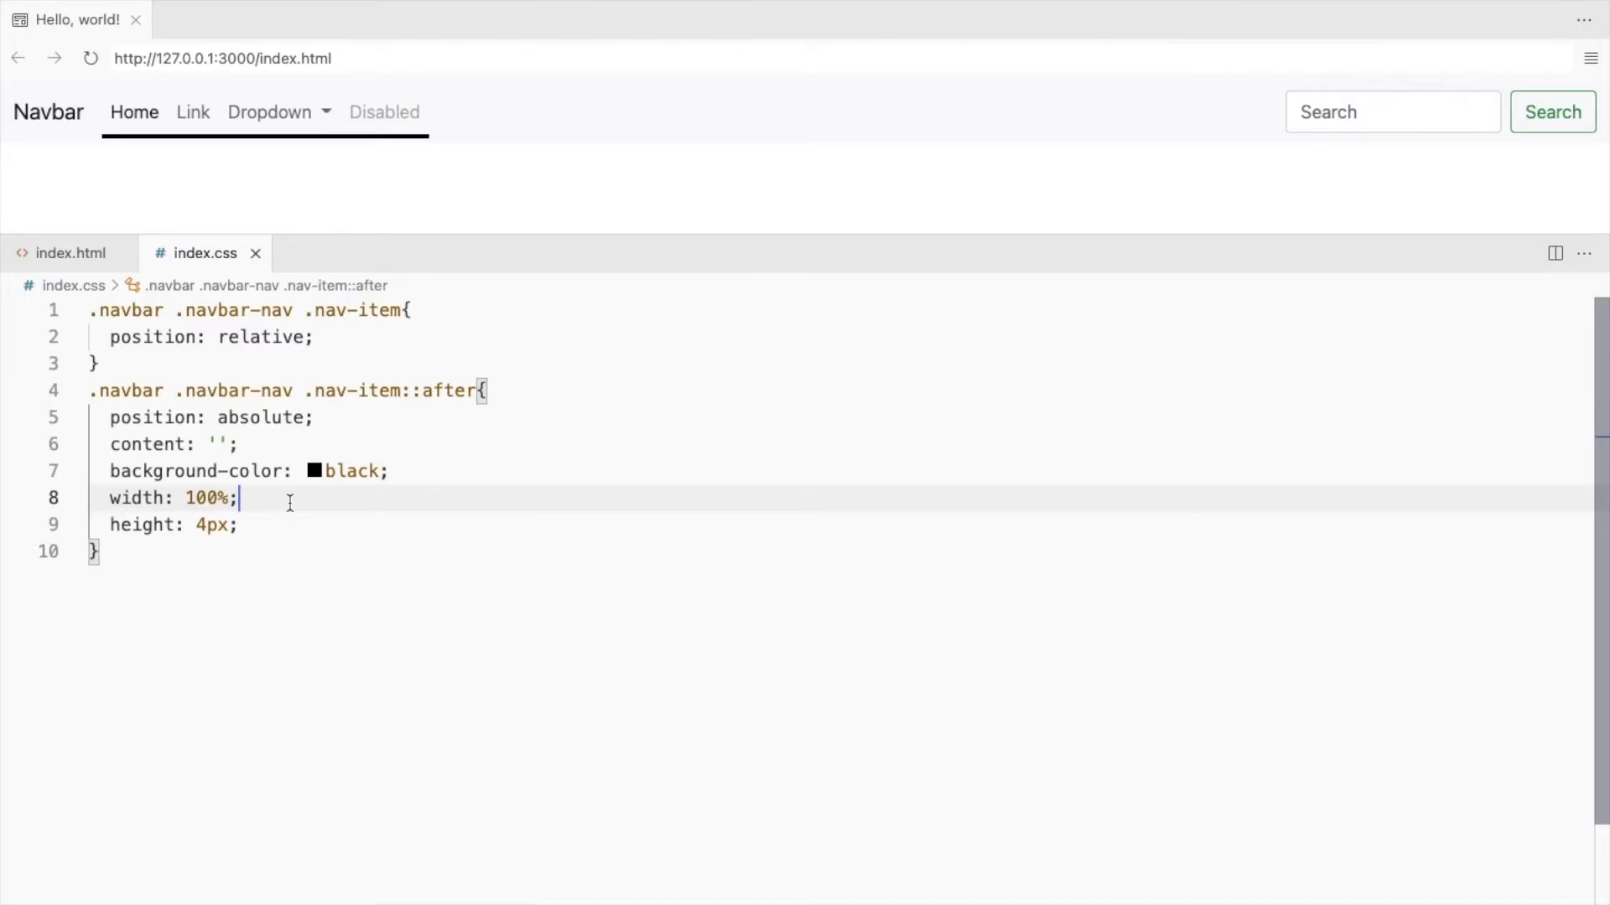
click(335, 418)
Add bottom: 0, left: 0 and right: 0 offsets to the nav-item ::after rule
key(Return)
text(bot)
key(Return)
text(0;)
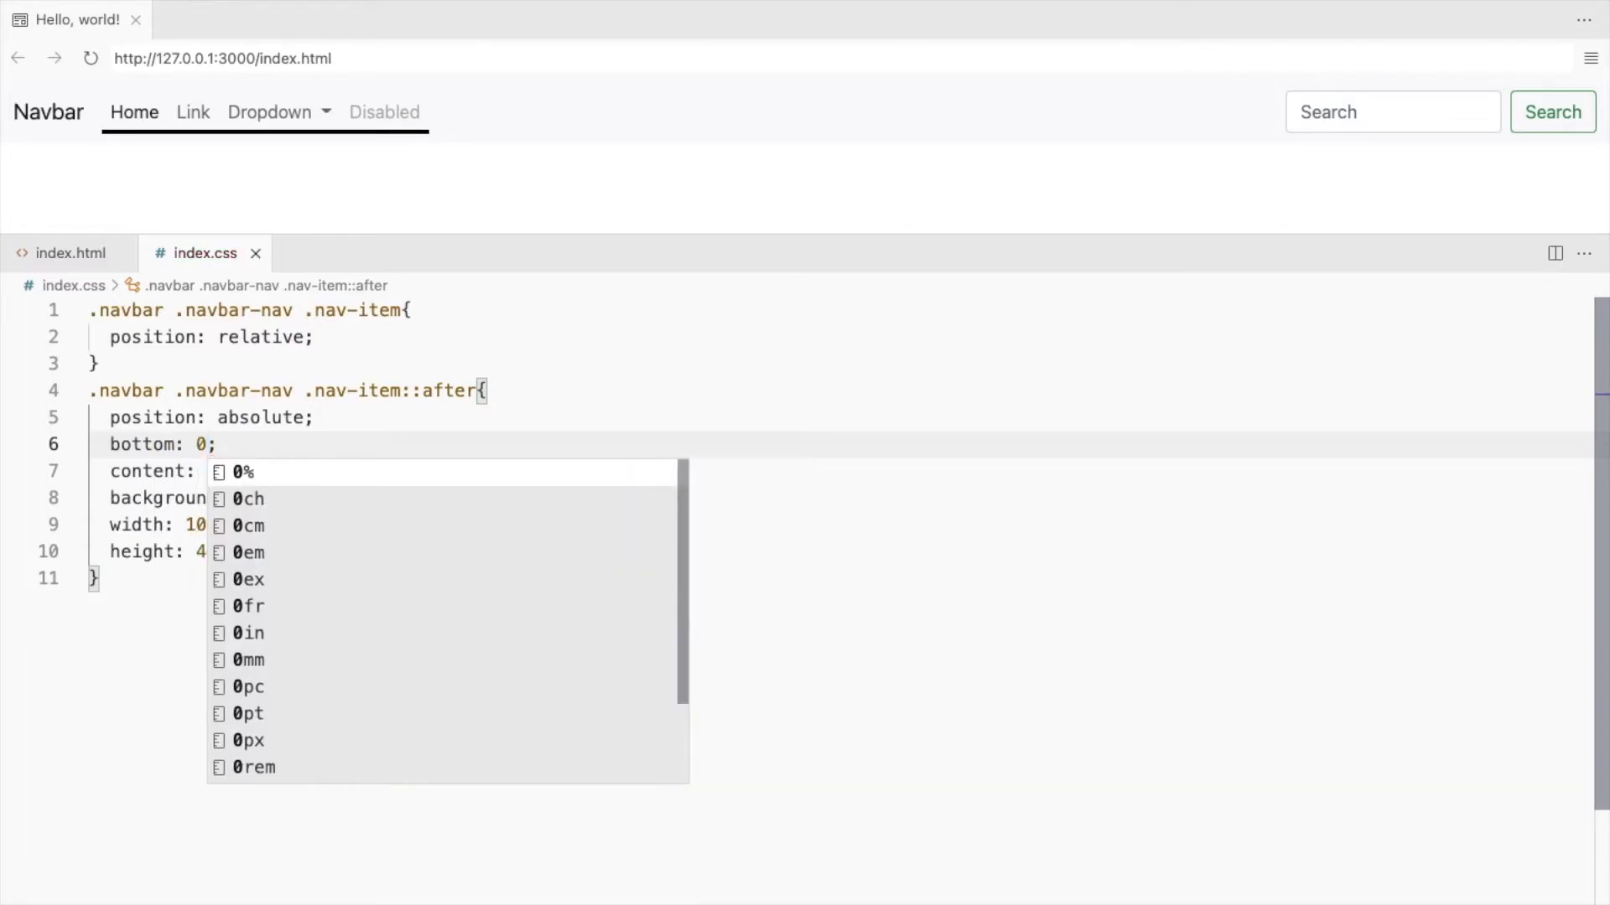
key(End)
key(Return)
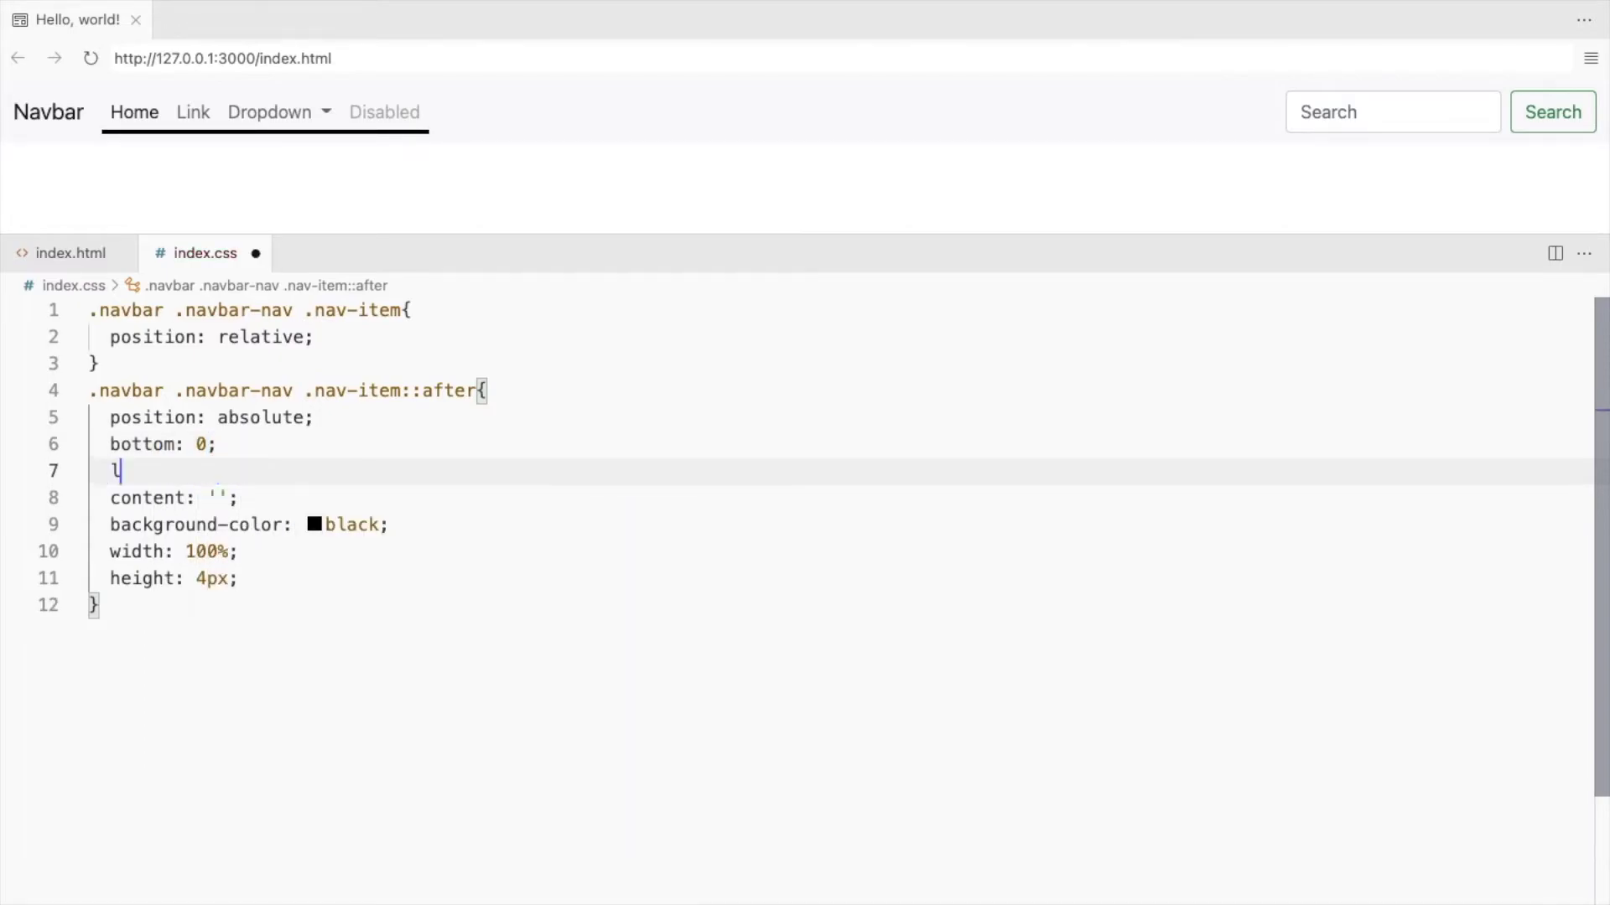
text(f)
key(Return)
text(0;)
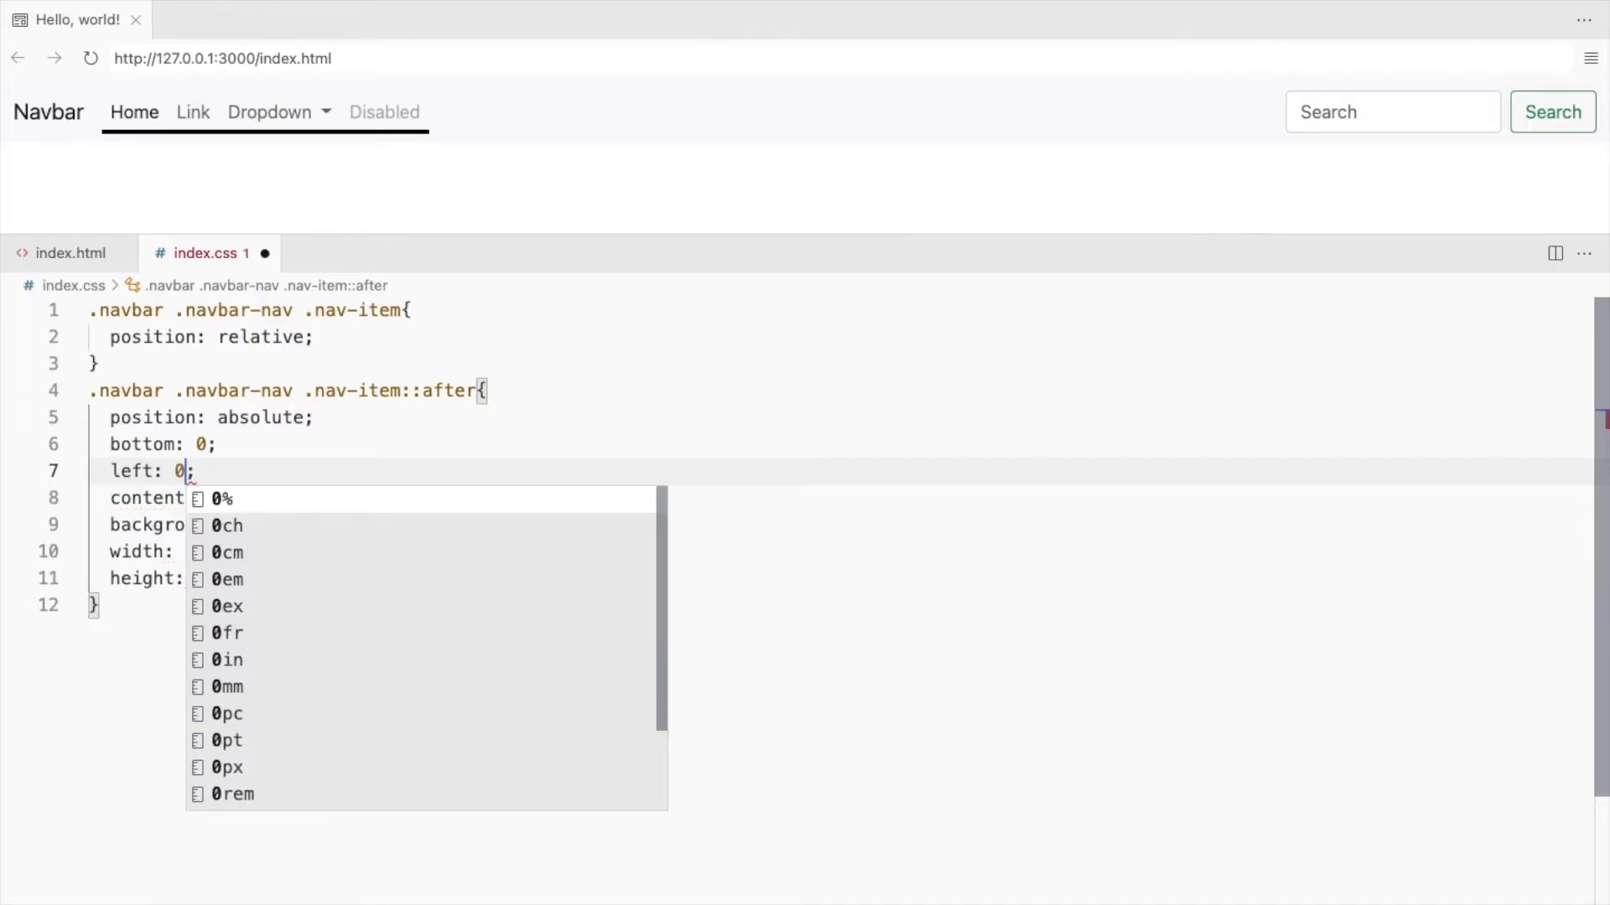
key(End)
key(Return)
text(r)
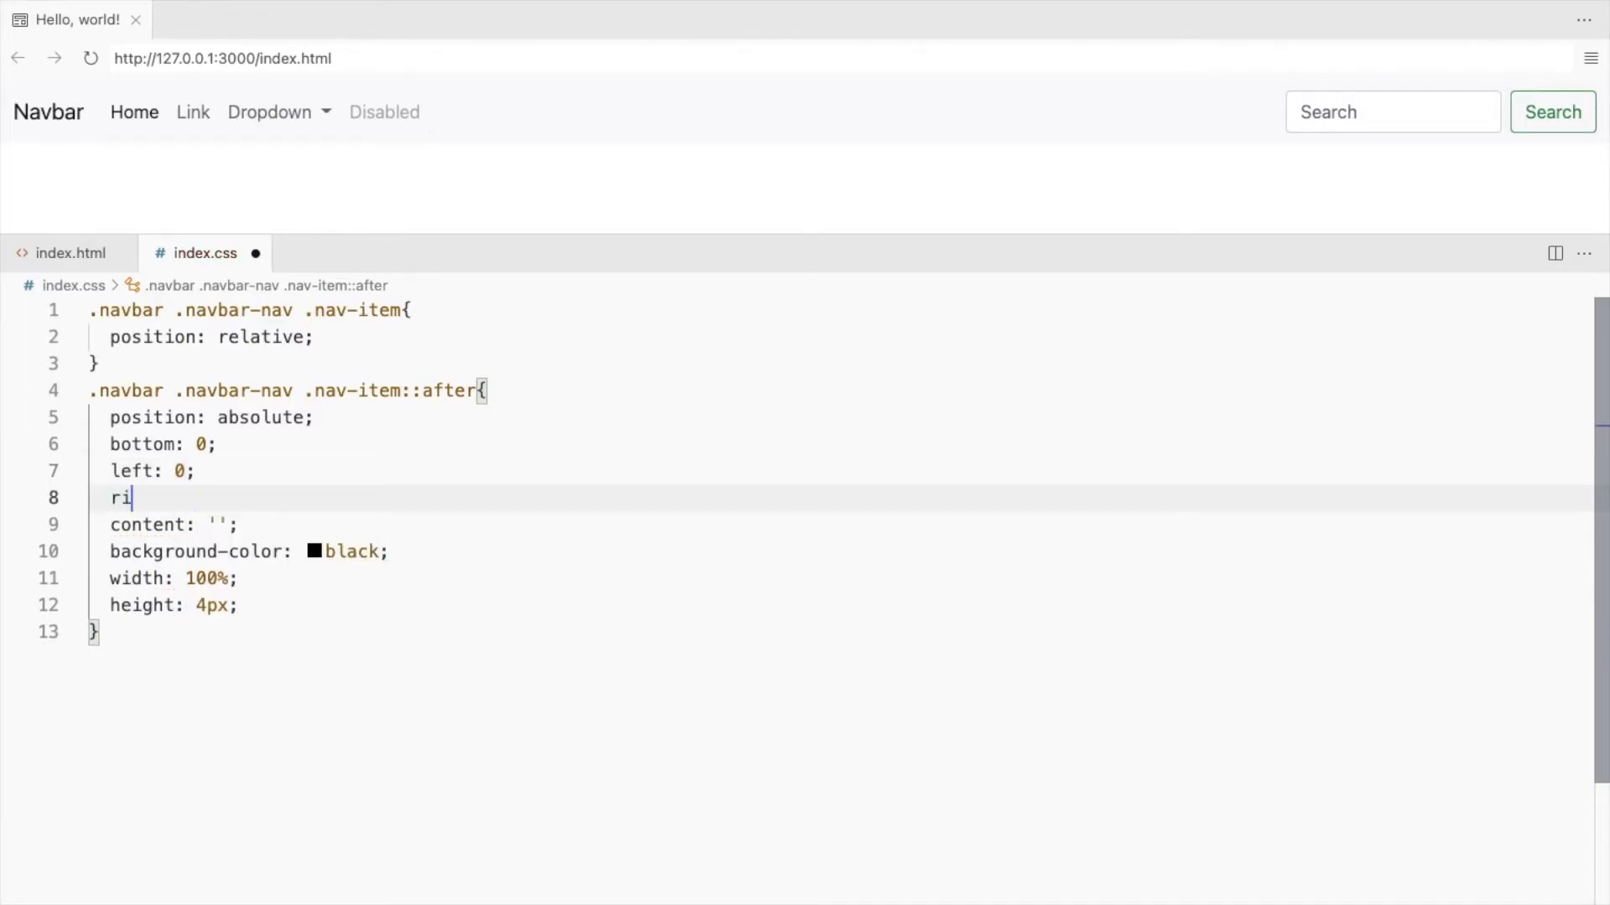
text(i)
key(Return)
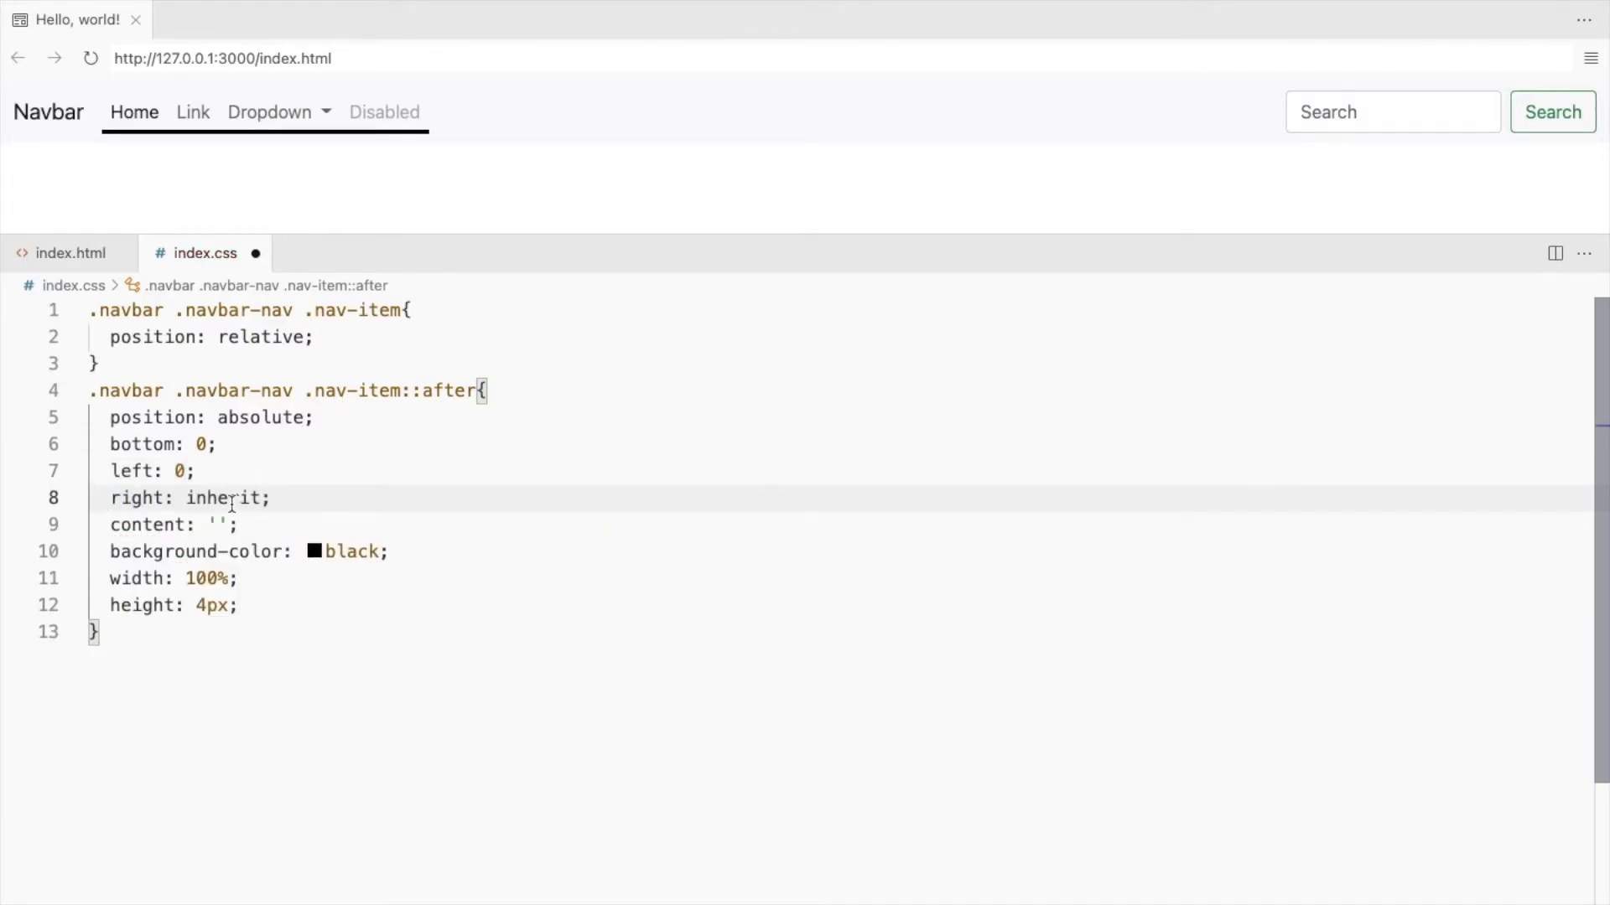
double_click(229, 497)
text(0)
Create a new .nav-item:hover::after rule by copying the ::after selector
drag(476, 394, 78, 394)
key(ctrl+c)
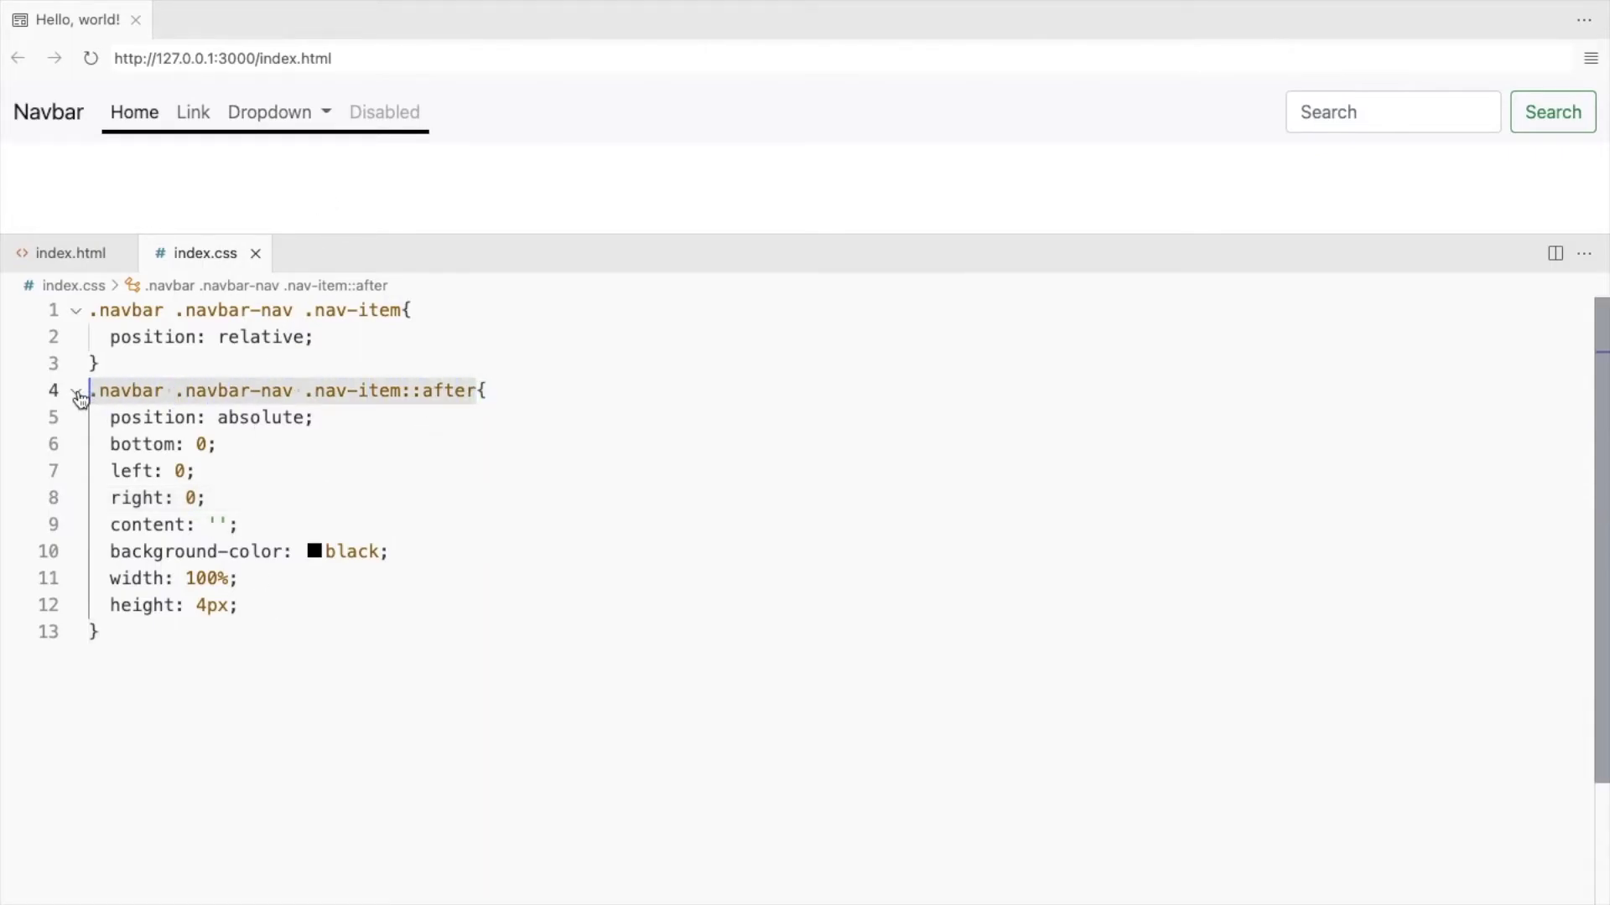
click(125, 642)
key(Return)
key(ctrl+v)
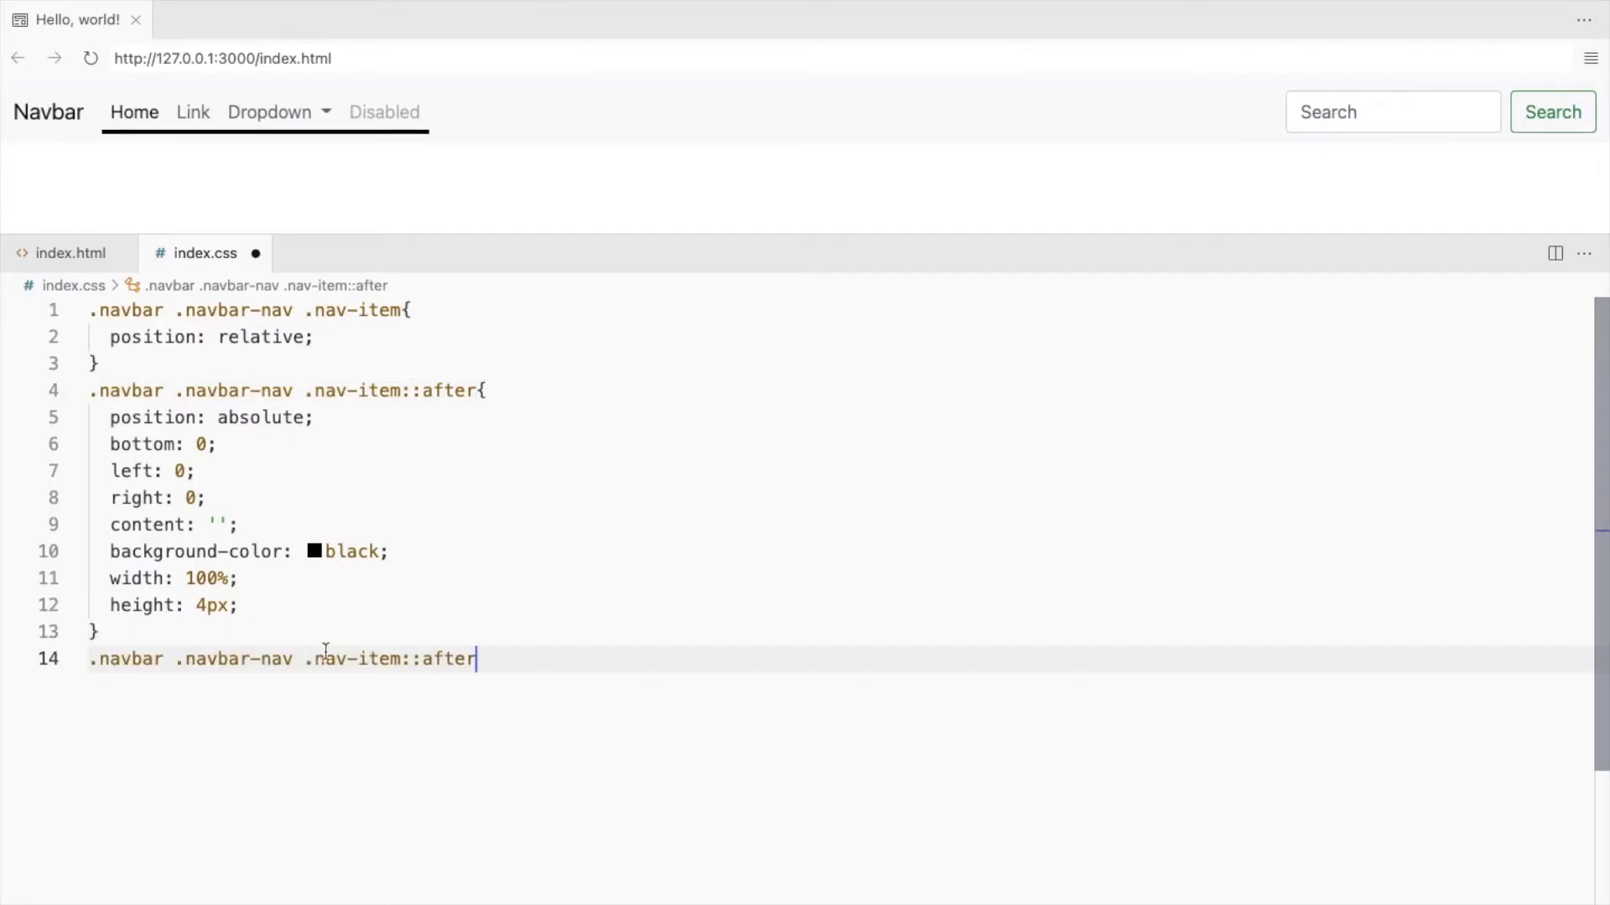
text({)
key(Return)
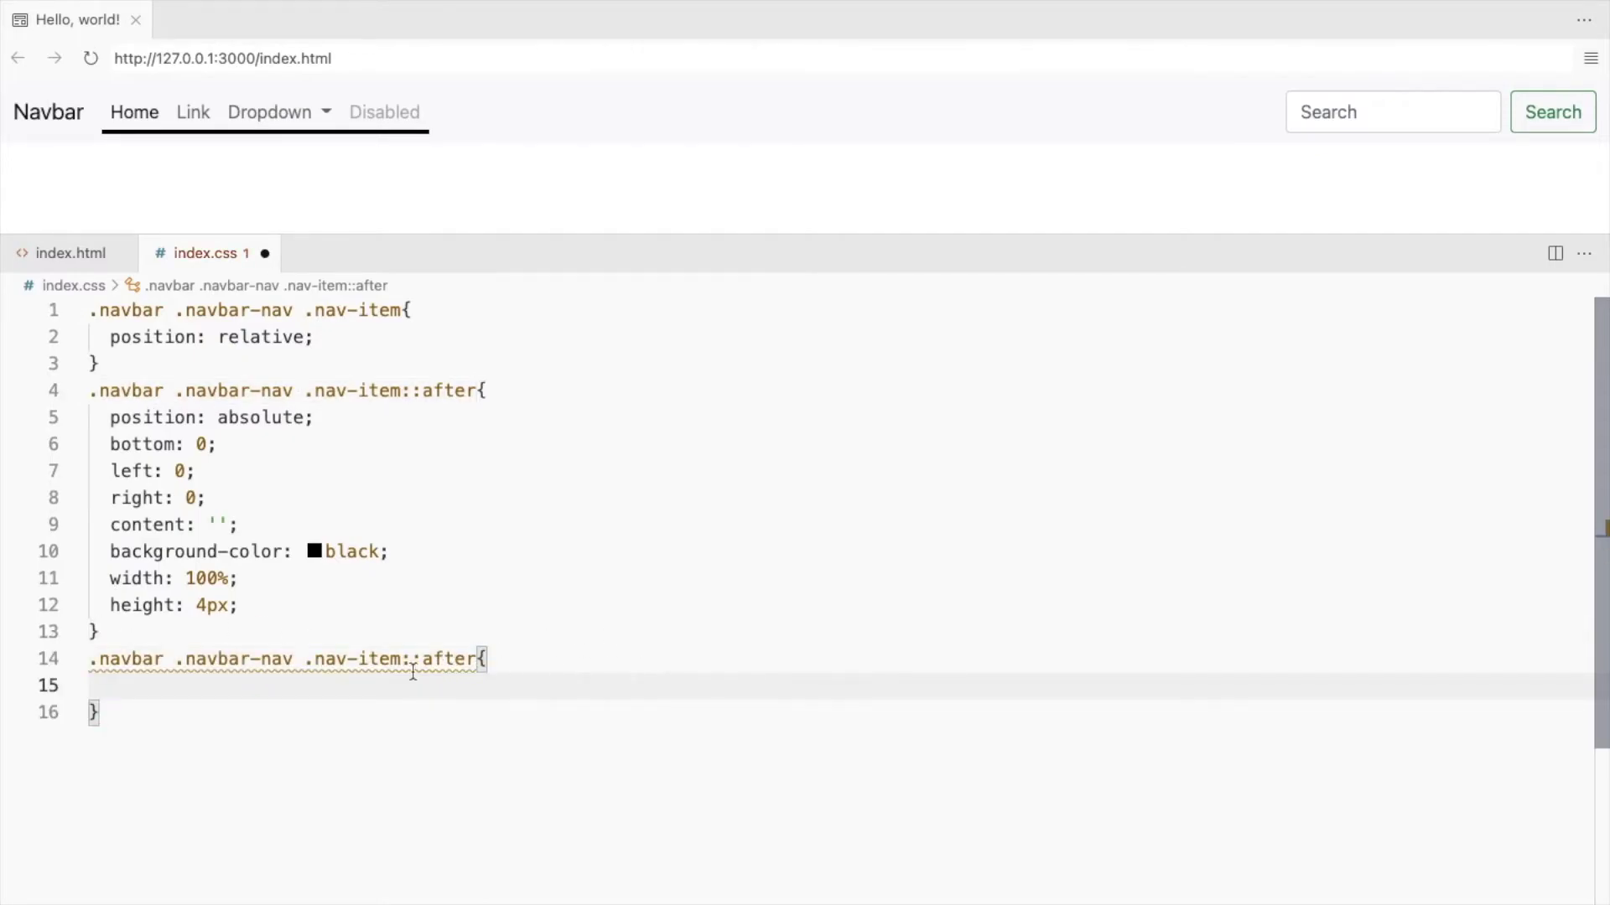
click(402, 660)
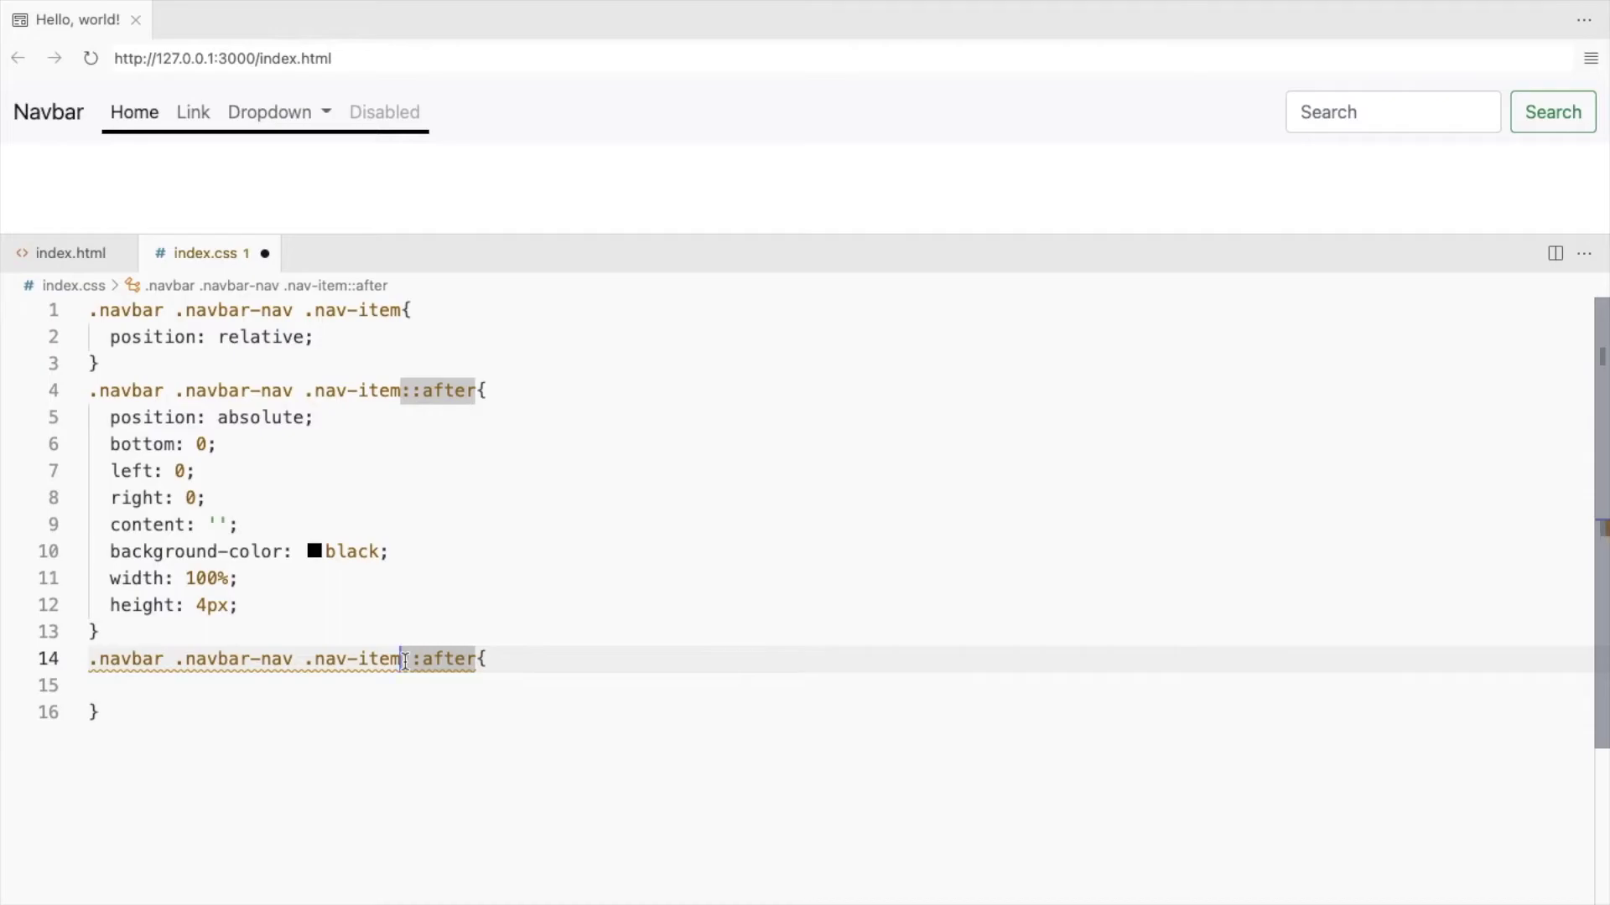
text(:hover)
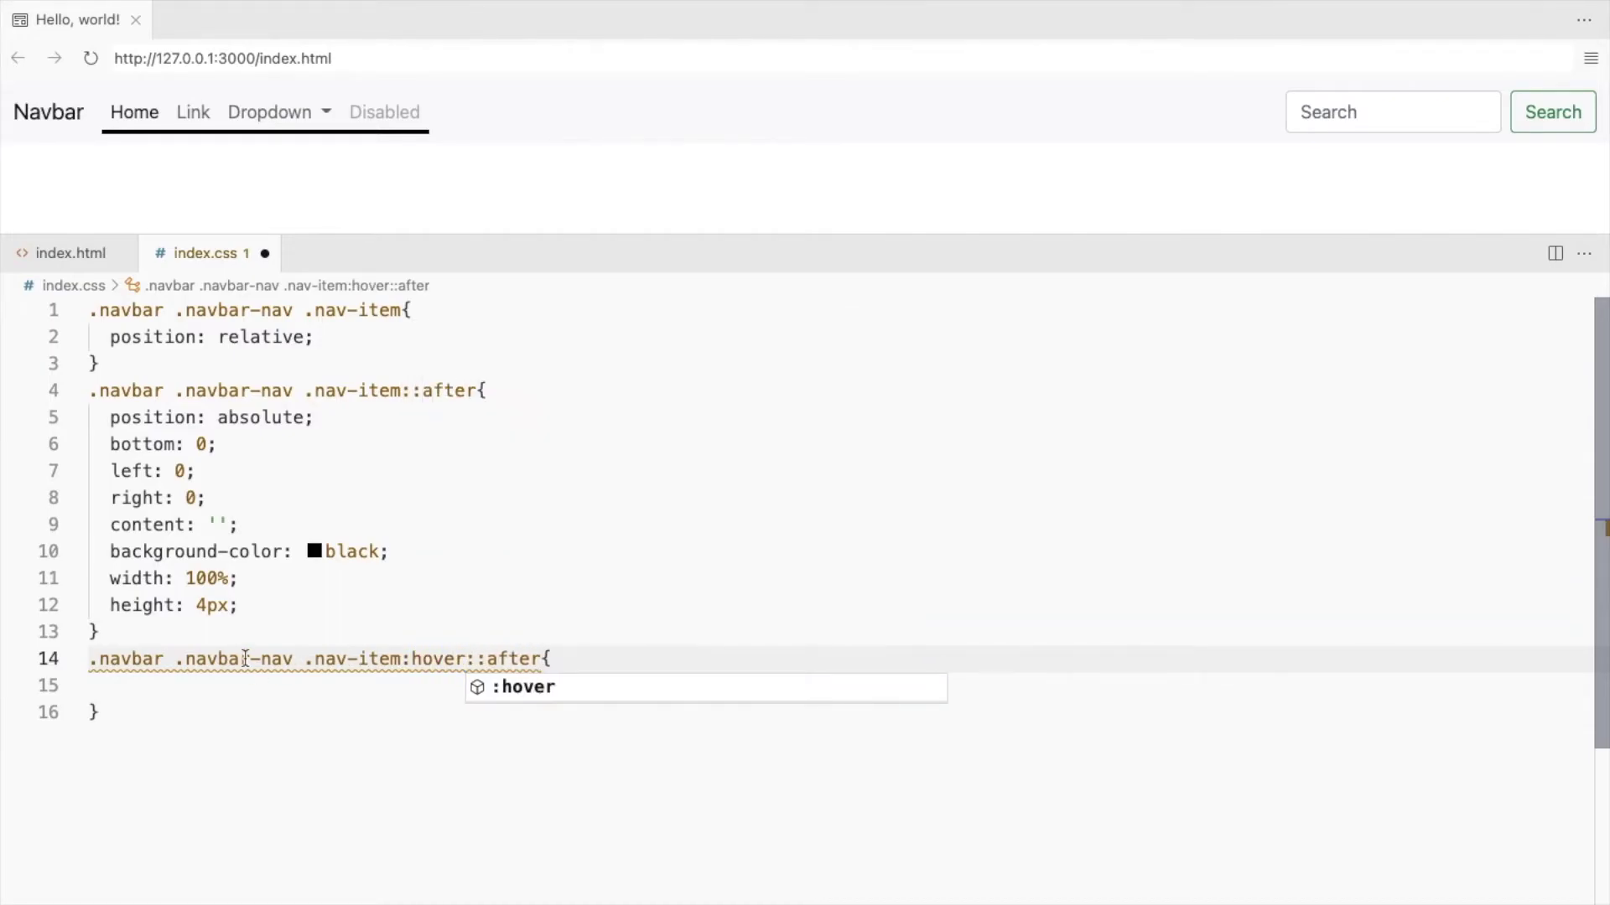
Put width: 100% in the hover rule and change the base width to 0%
drag(239, 578, 111, 578)
key(ctrl+c)
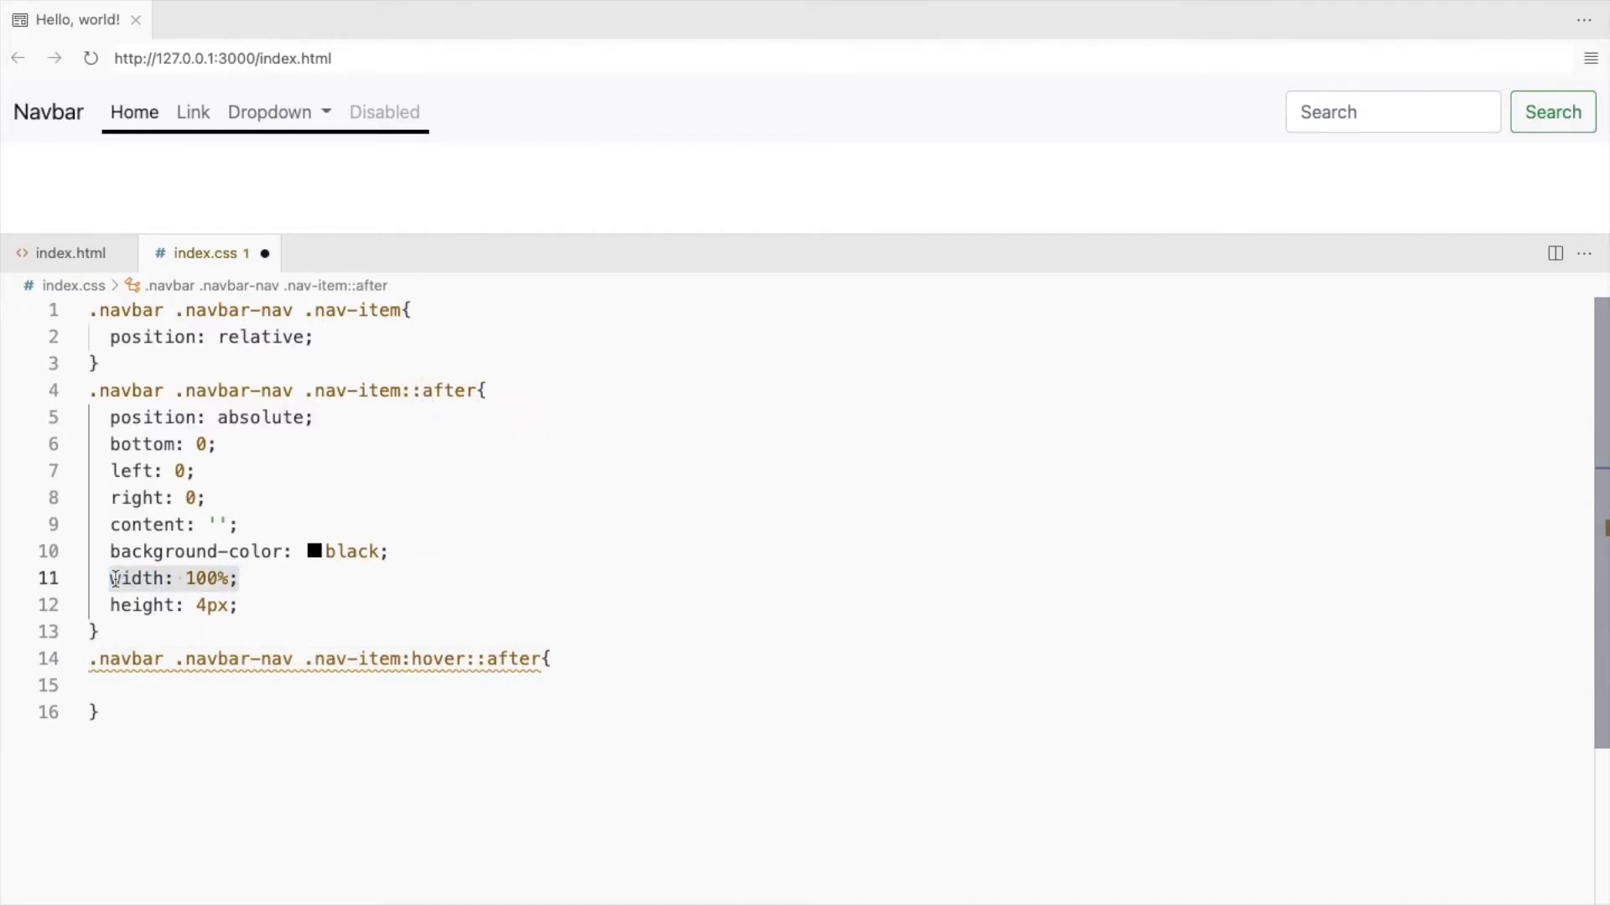
click(127, 686)
key(ctrl+v)
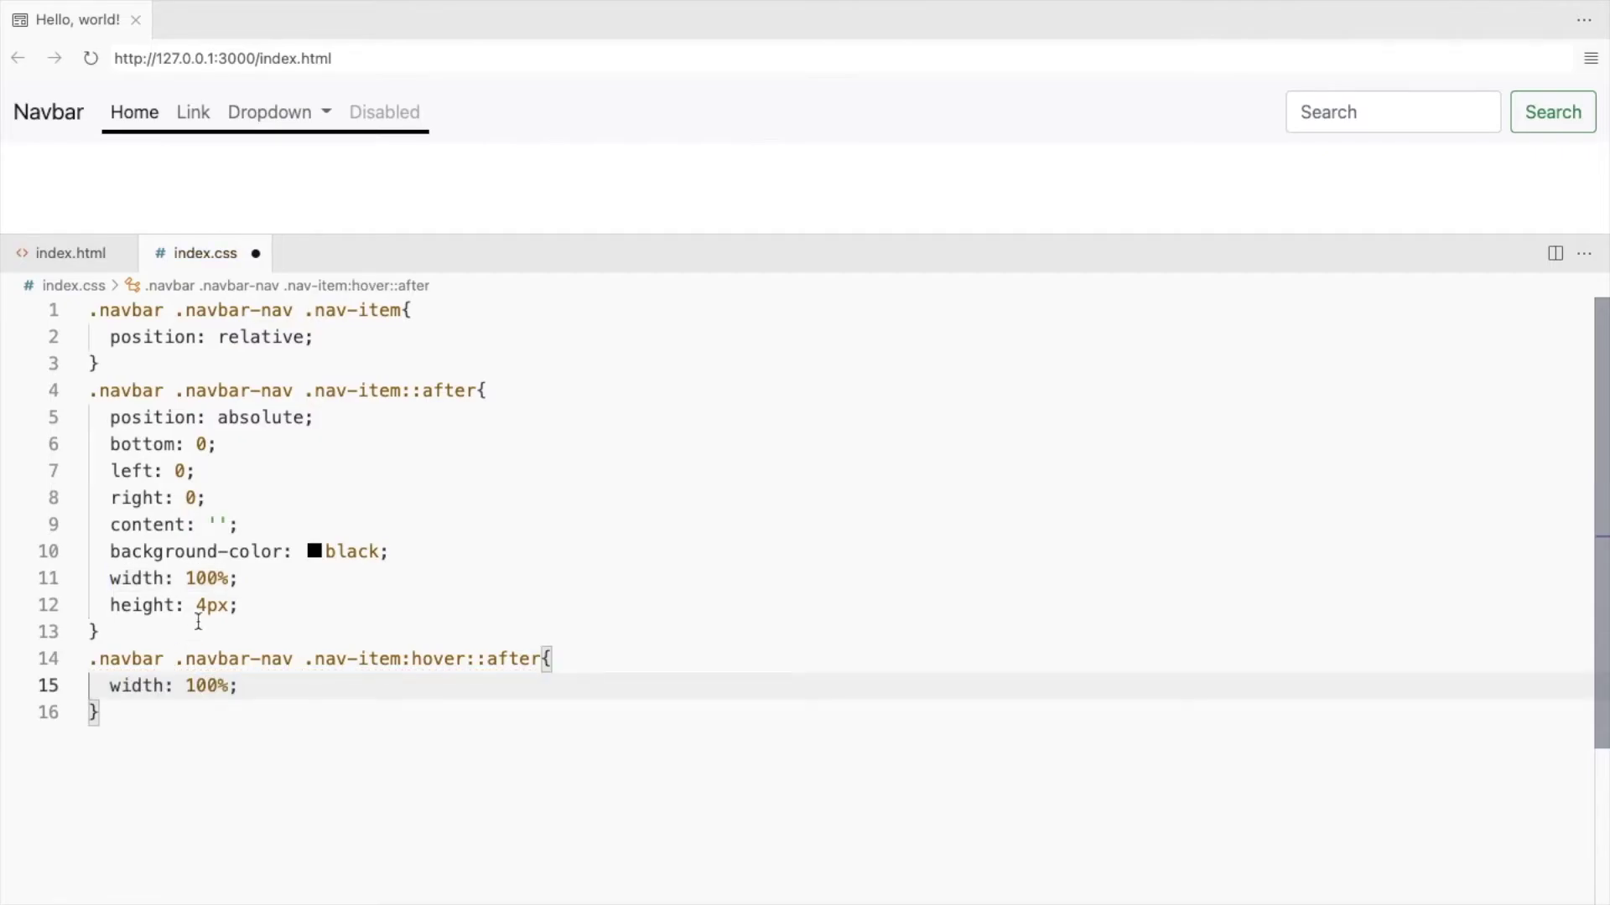
click(208, 578)
key(BackSpace)
key(BackSpace)
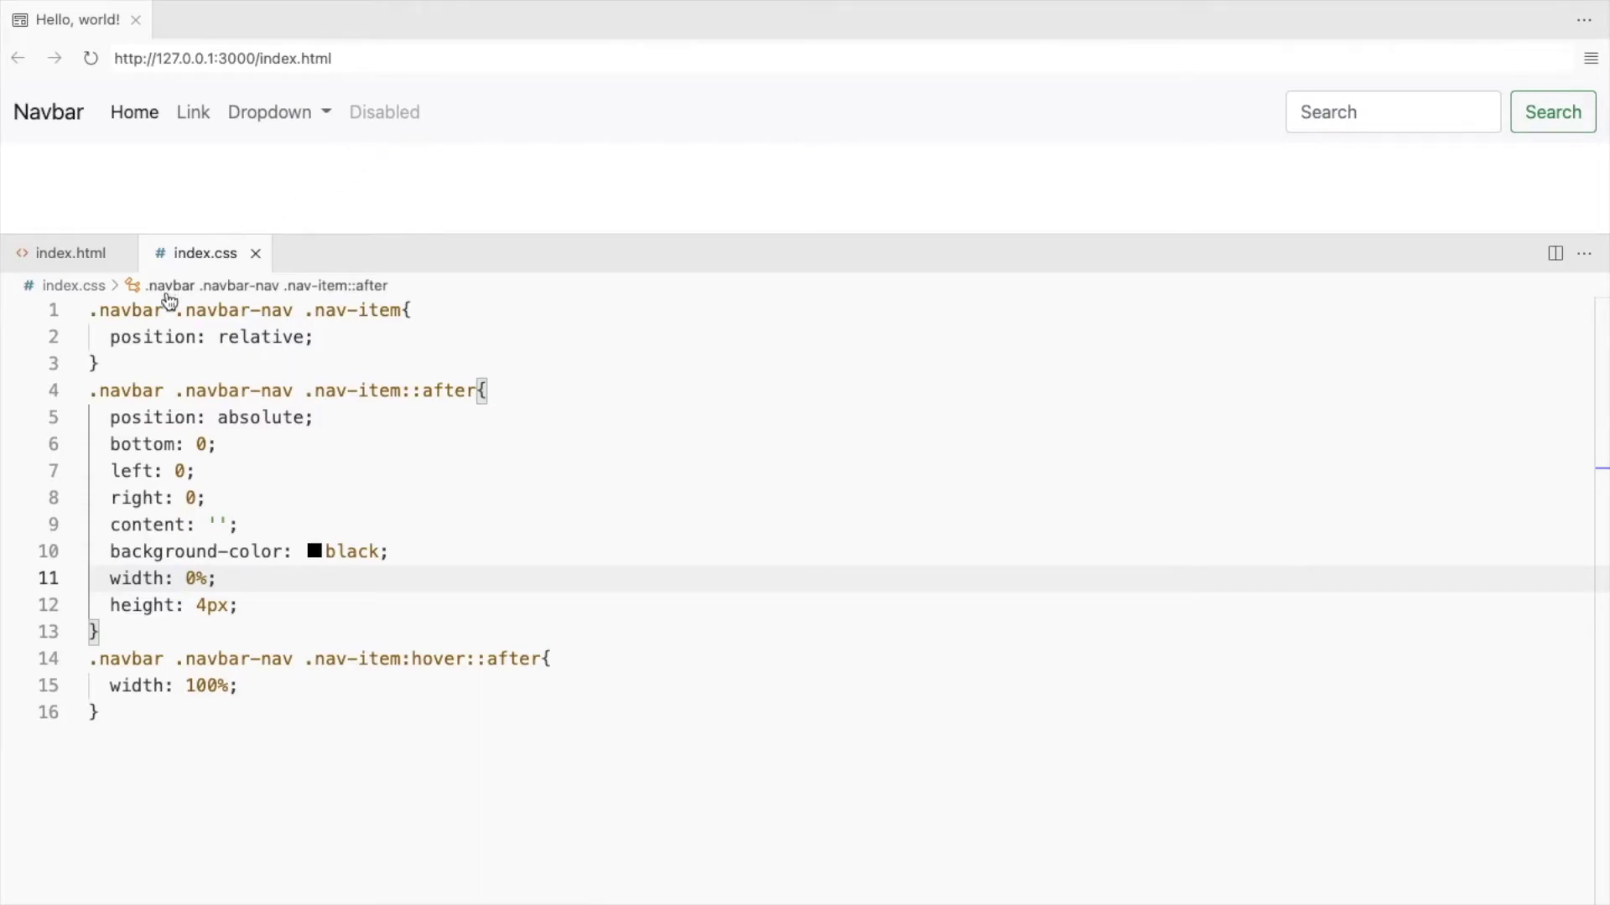
Add a .navbar { padding: 0; } rule at the top of index.css and save
click(76, 315)
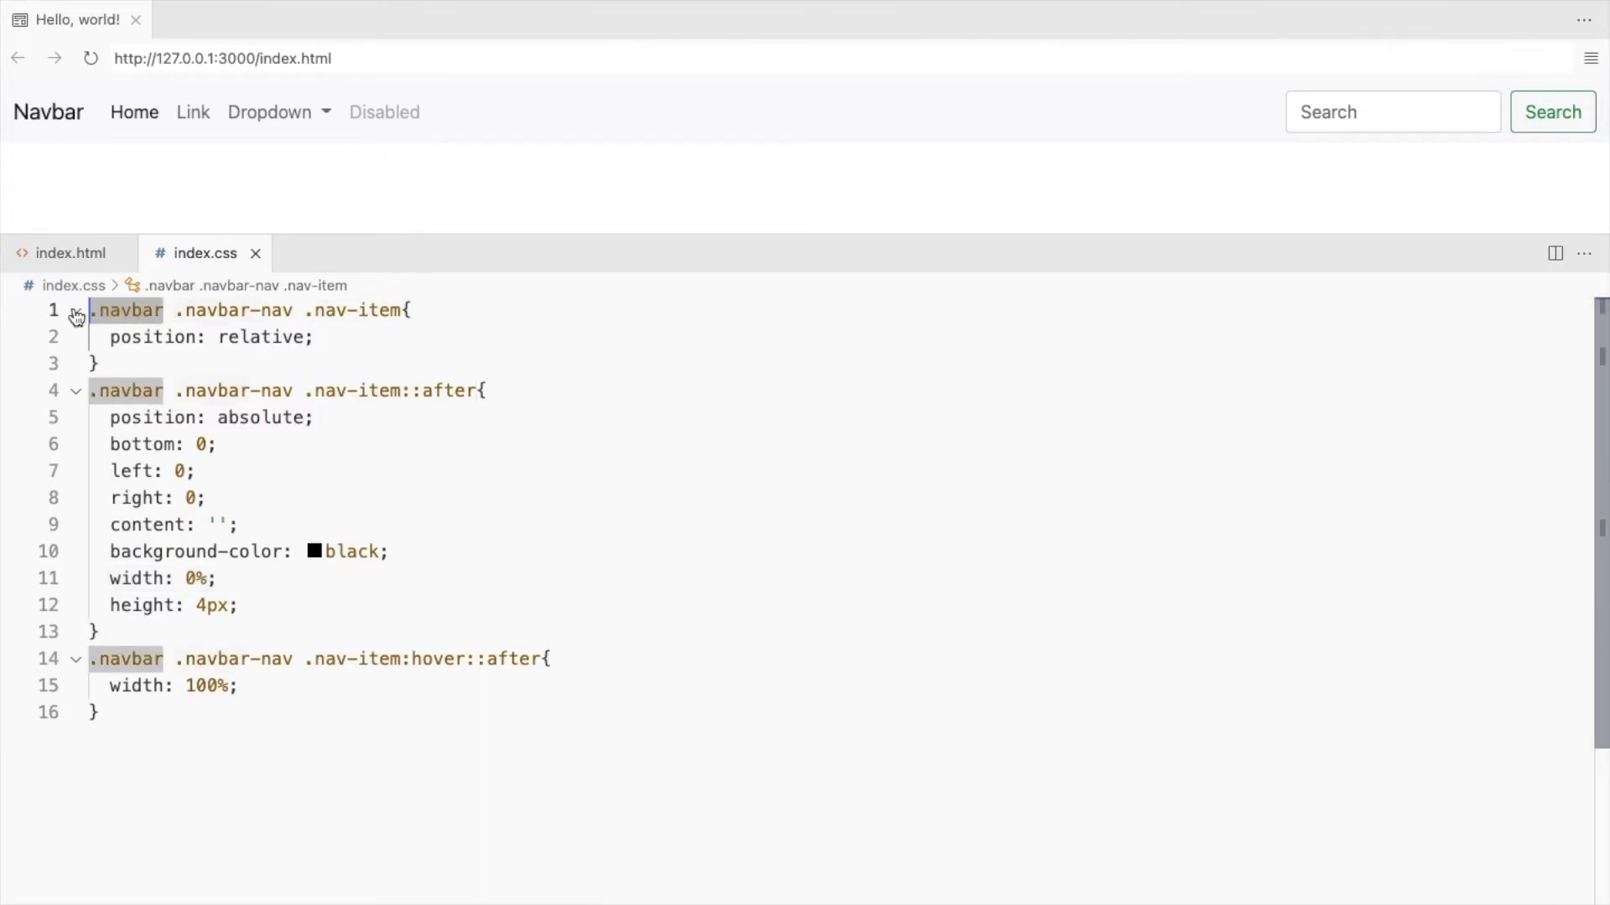
key(Return)
key(Up)
text(.navbar)
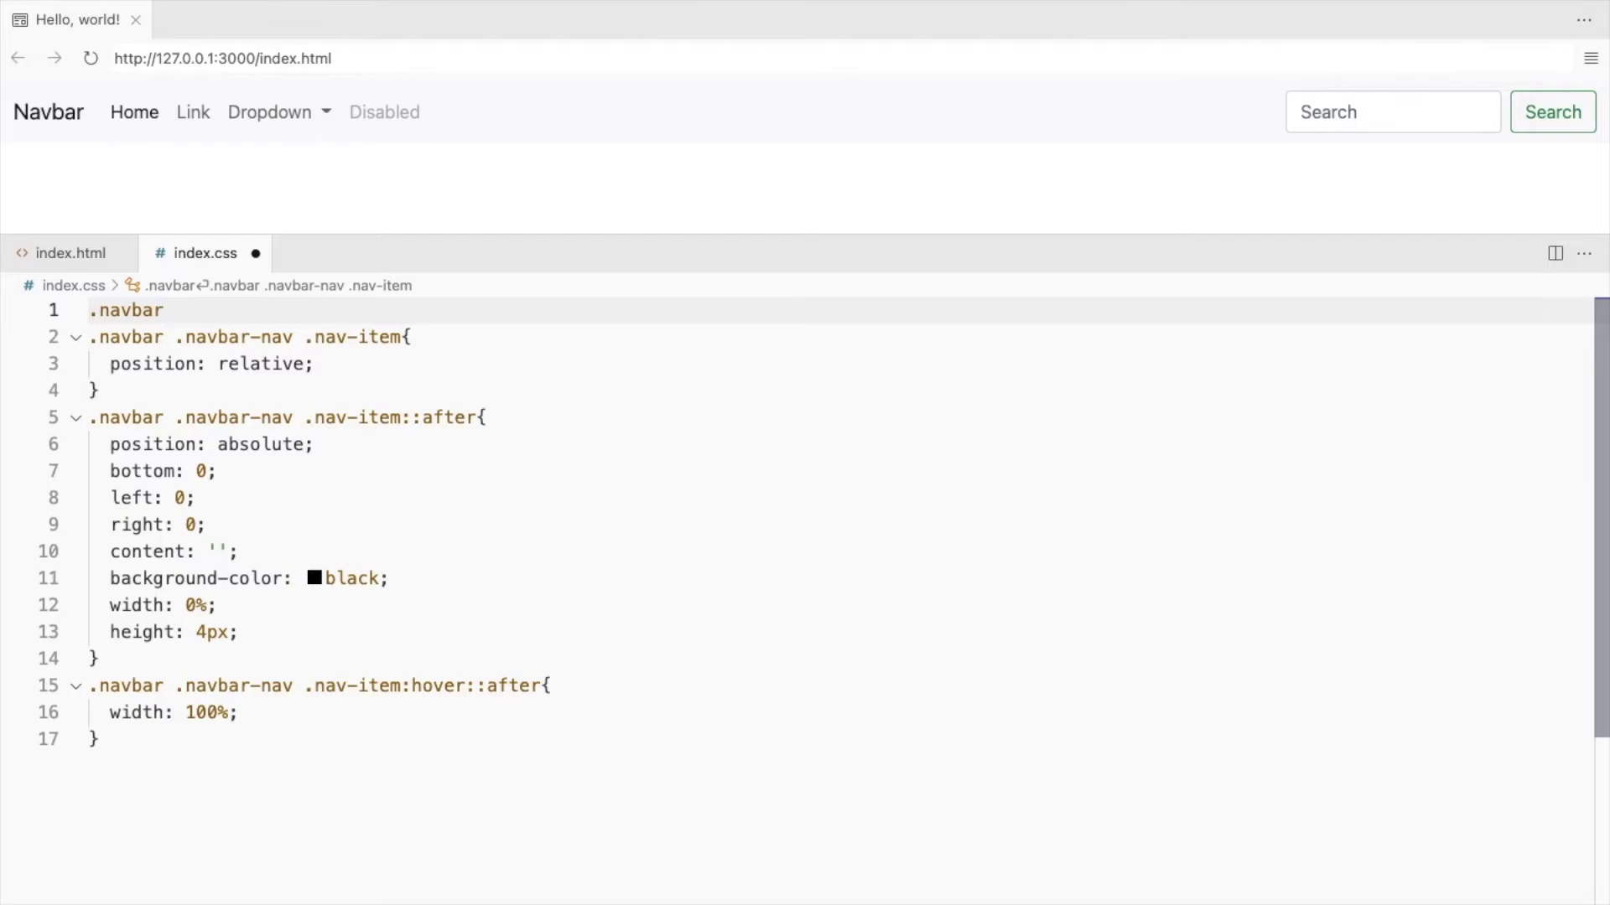
text({)
key(Return)
text(padd)
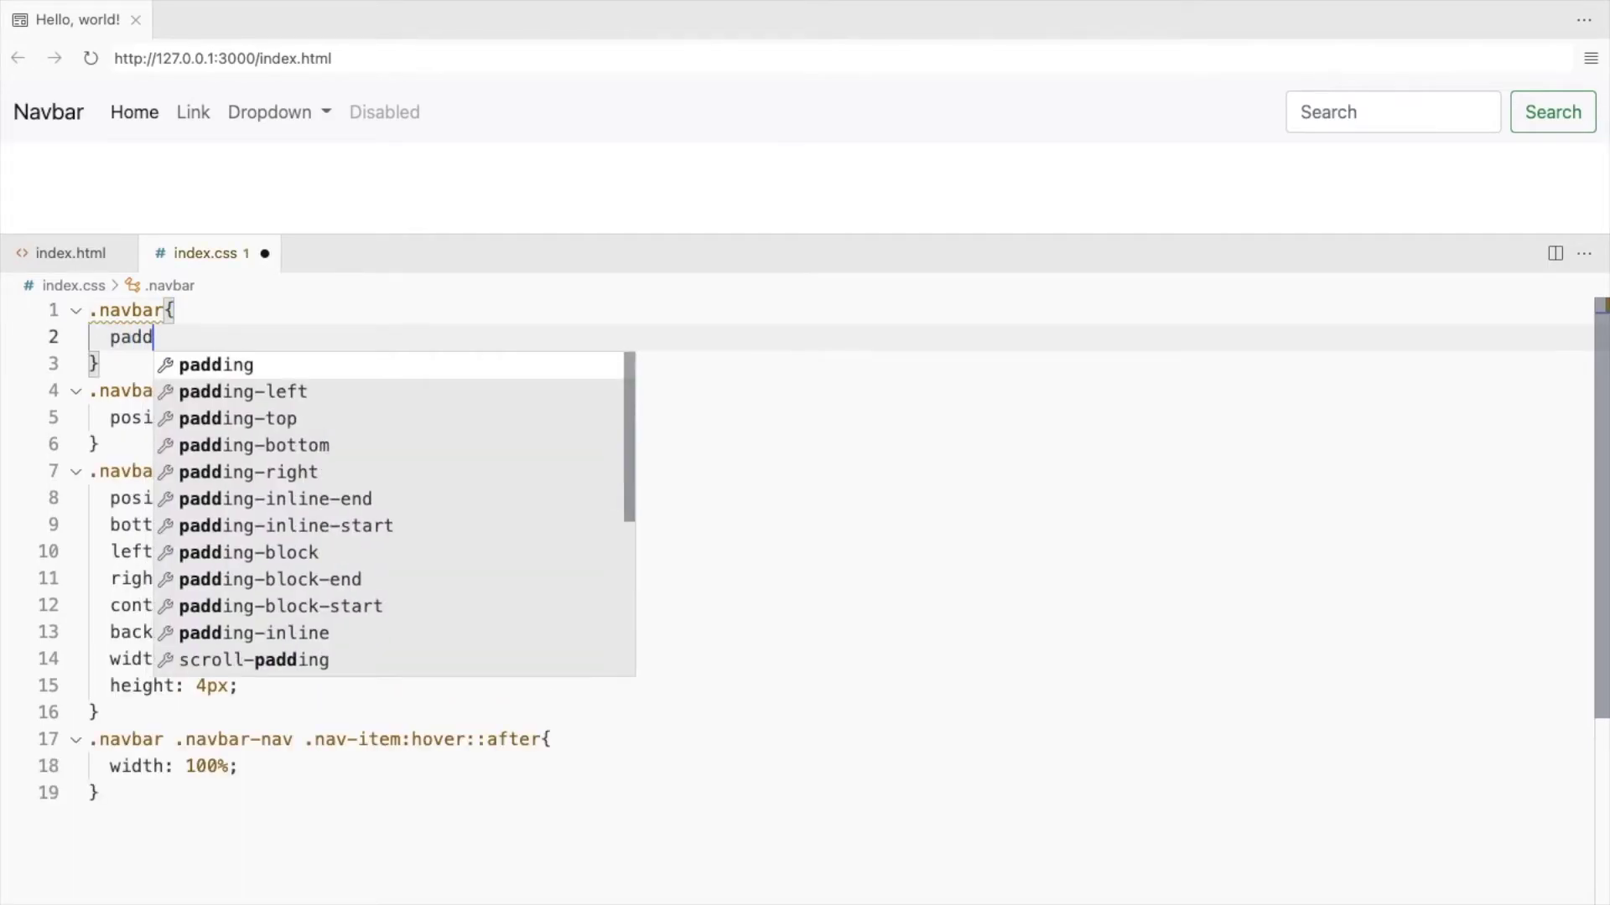
key(Return)
text(0)
key(ctrl+s)
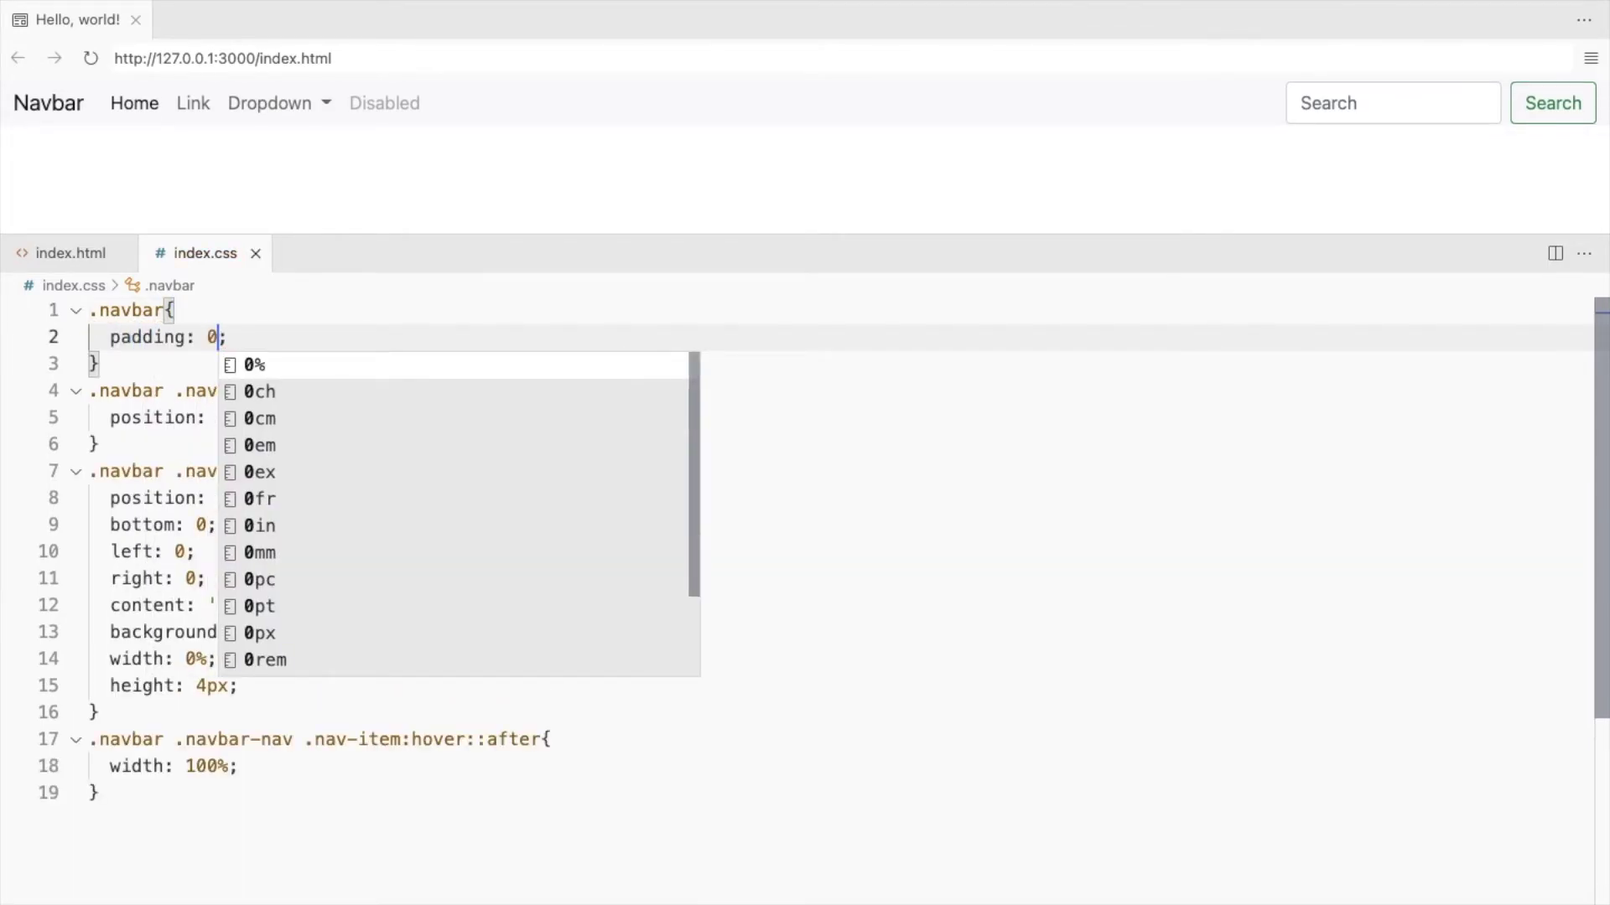
Add a .navbar .navbar-nav .nav-link rule with padding: 1em below the navbar rule
click(125, 363)
key(Return)
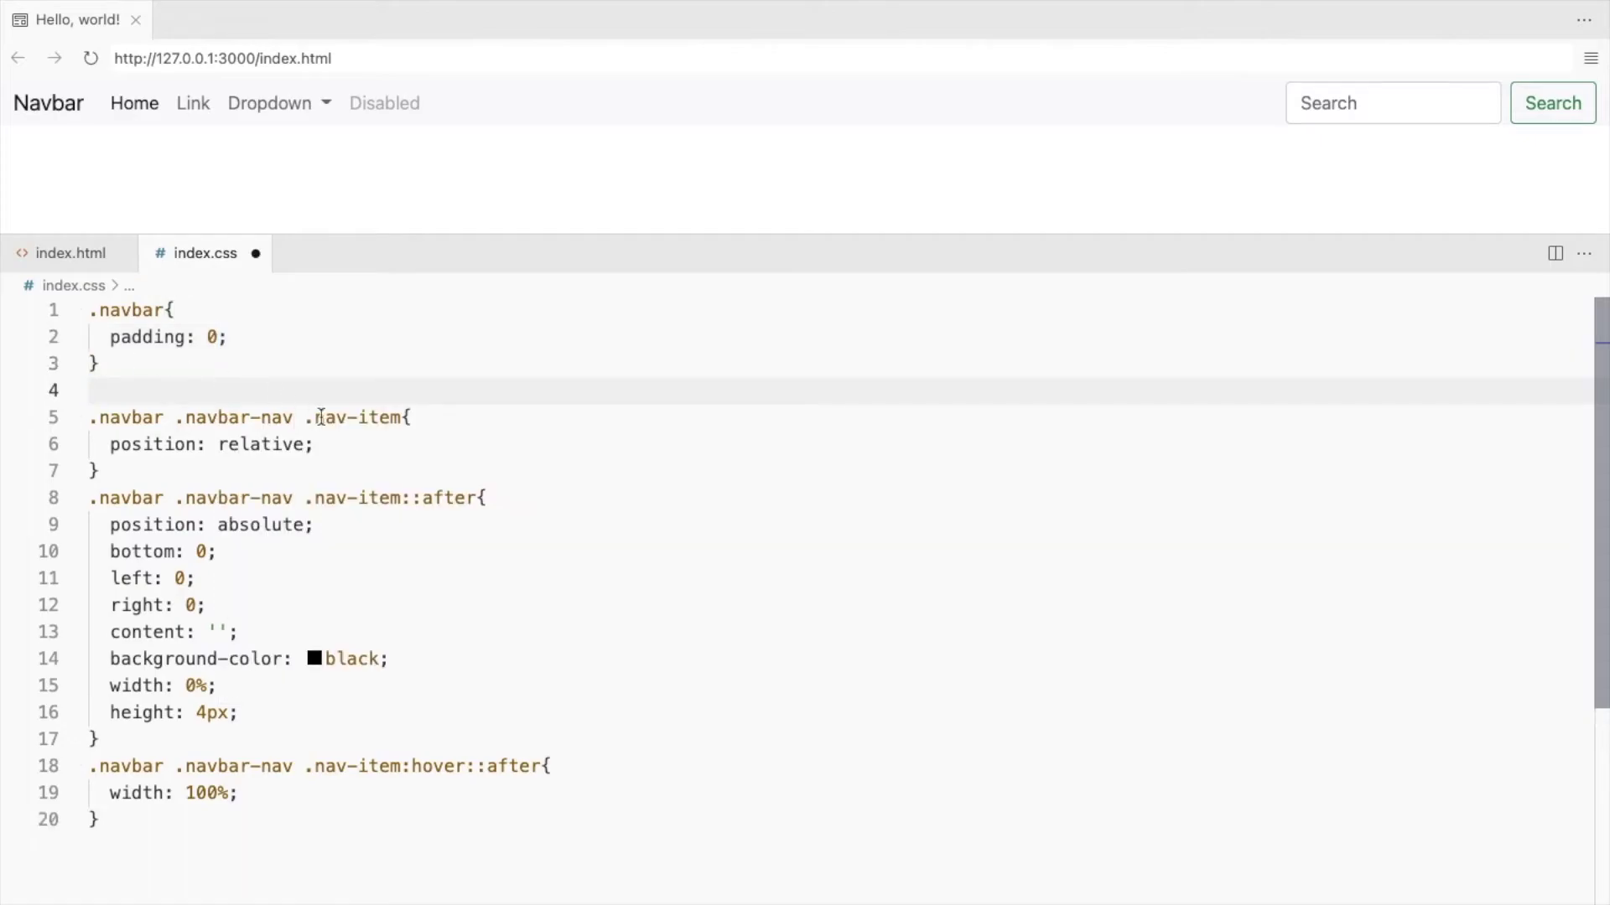
drag(358, 417, 85, 420)
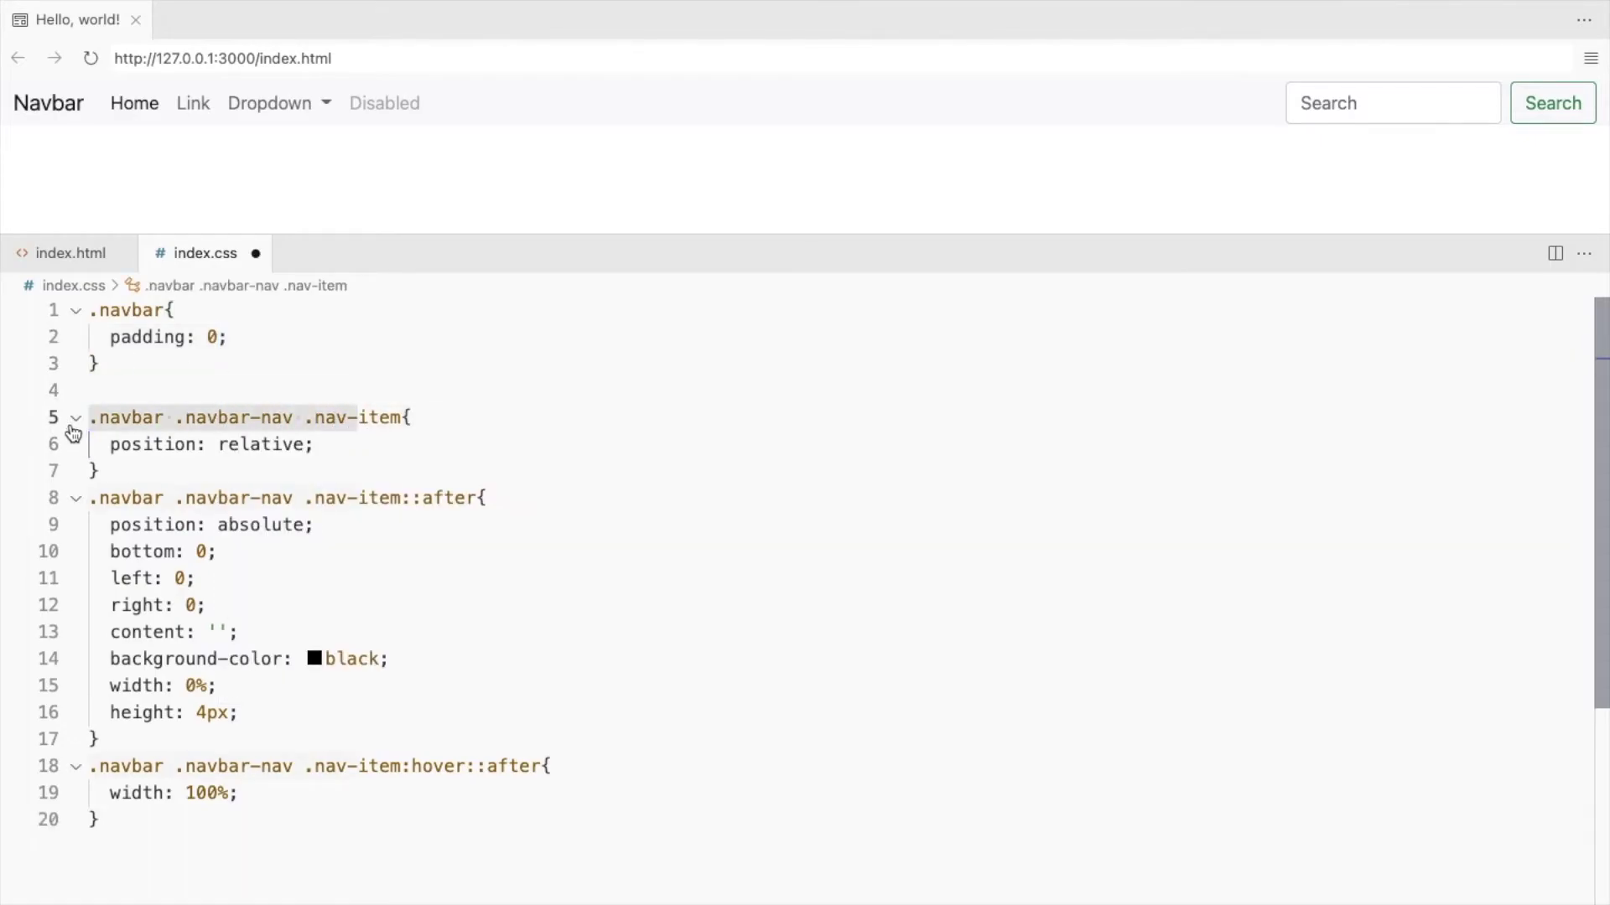
key(ctrl+c)
click(108, 393)
key(ctrl+v)
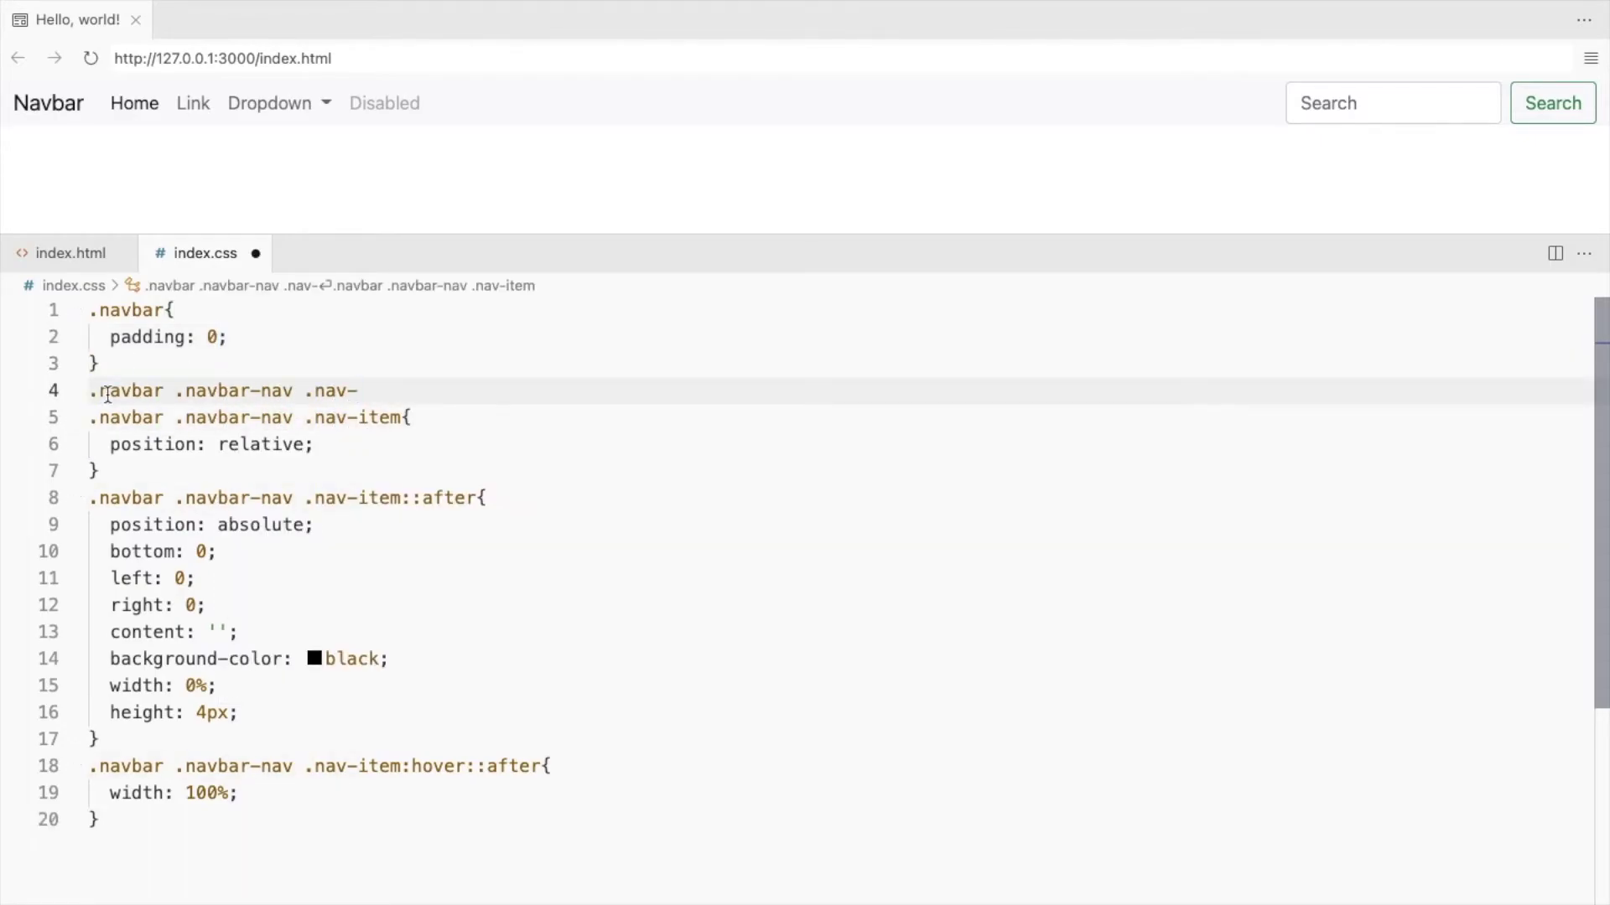
text(lin)
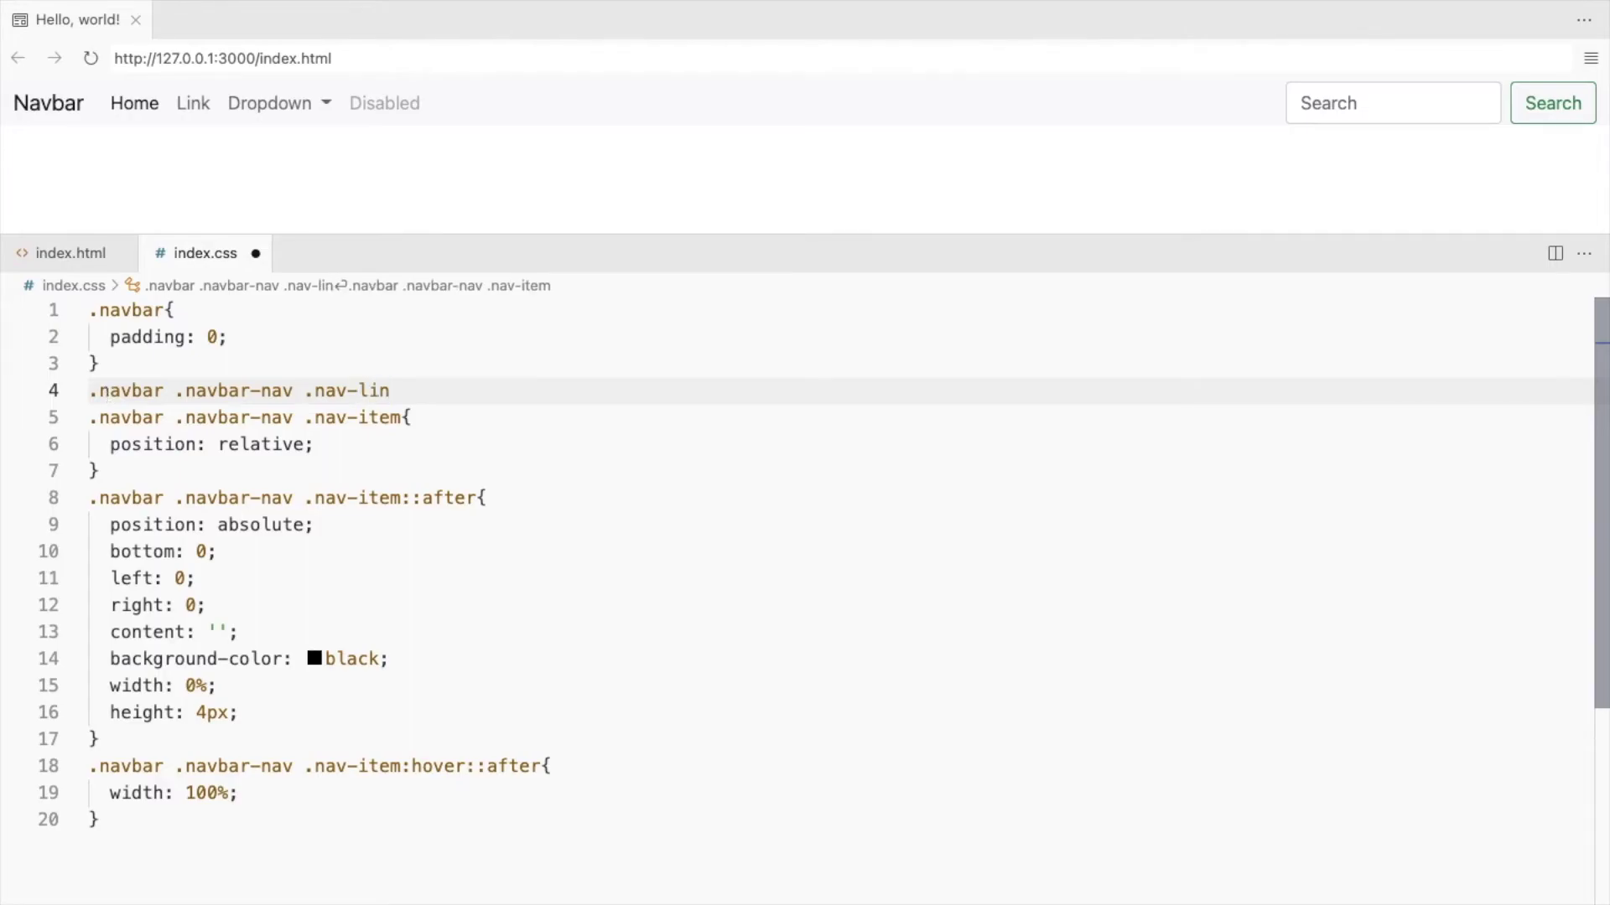
text(k{)
key(Return)
text(pa)
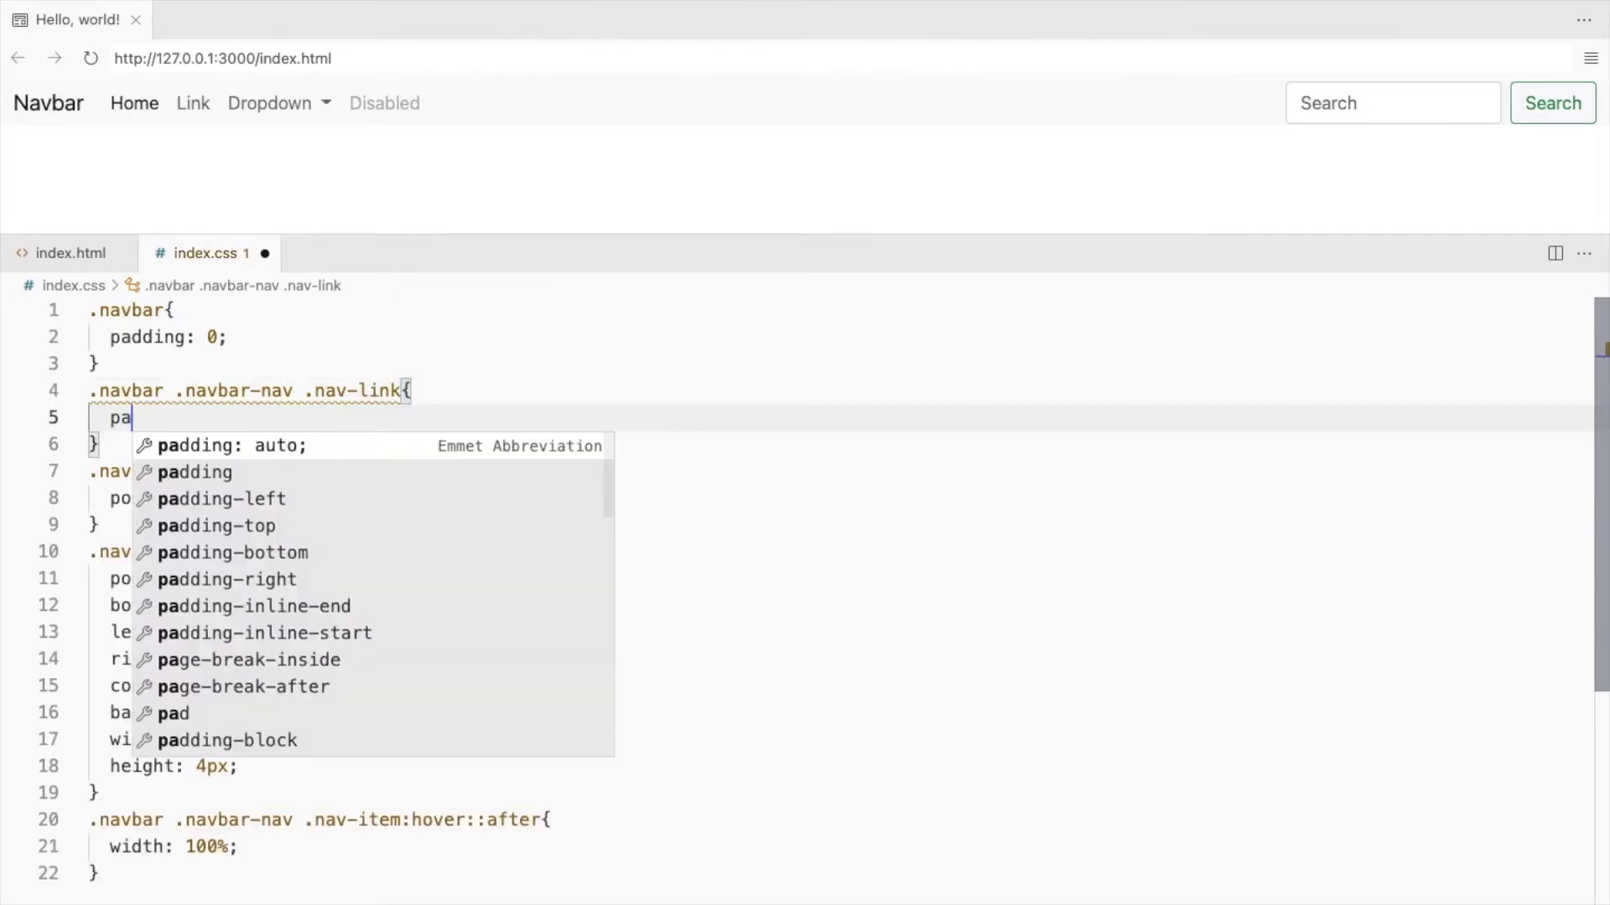
text(dd)
key(Return)
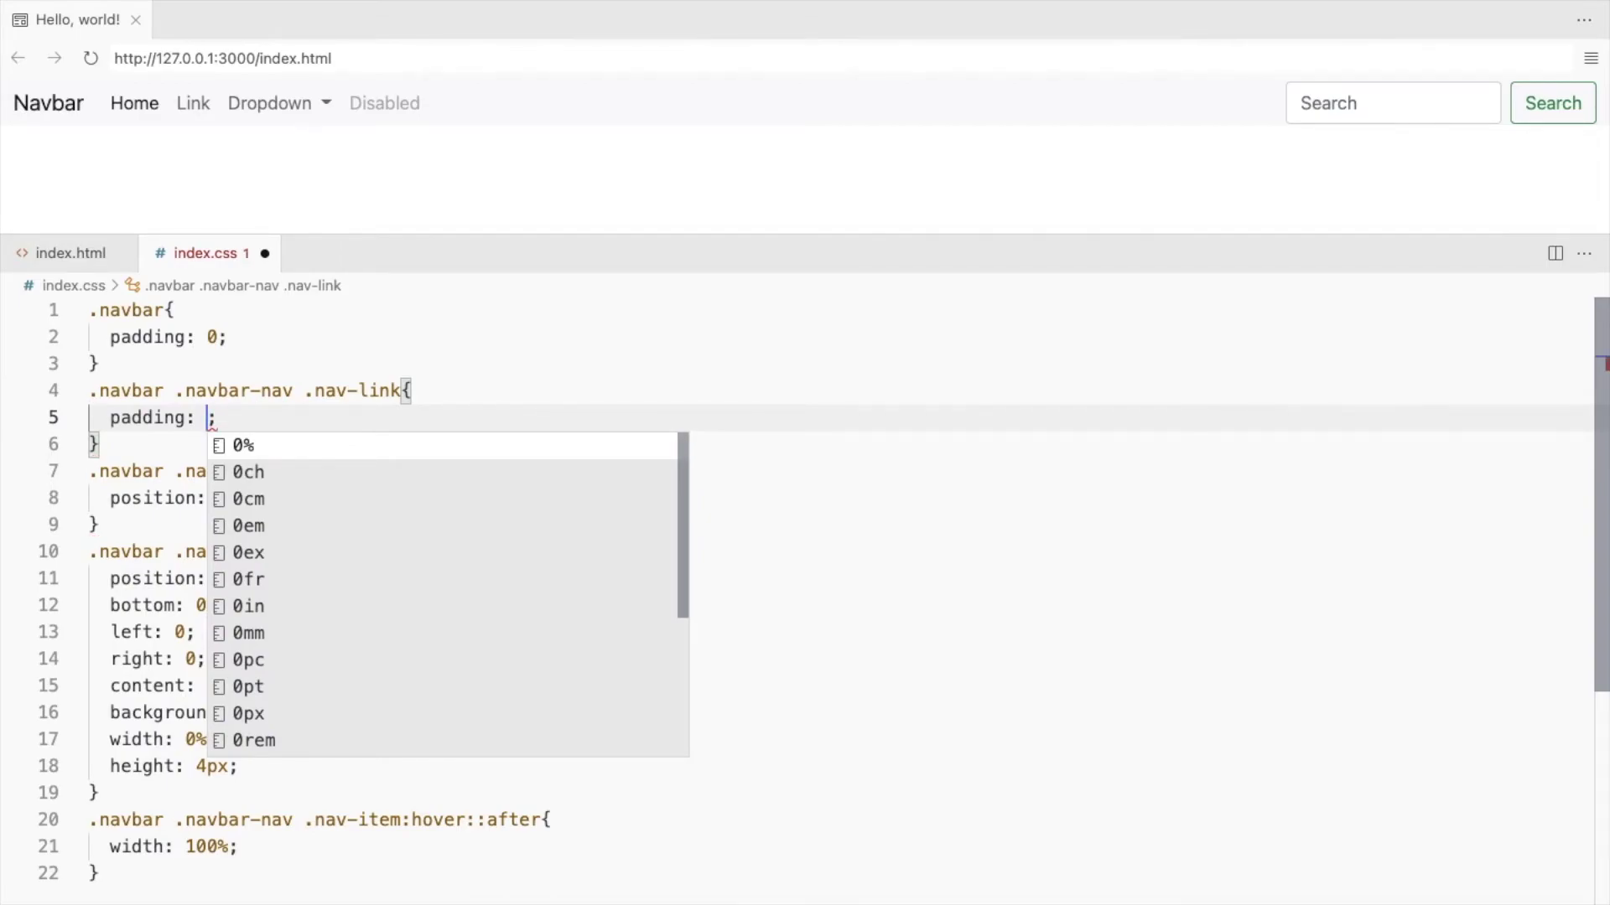
text(1em)
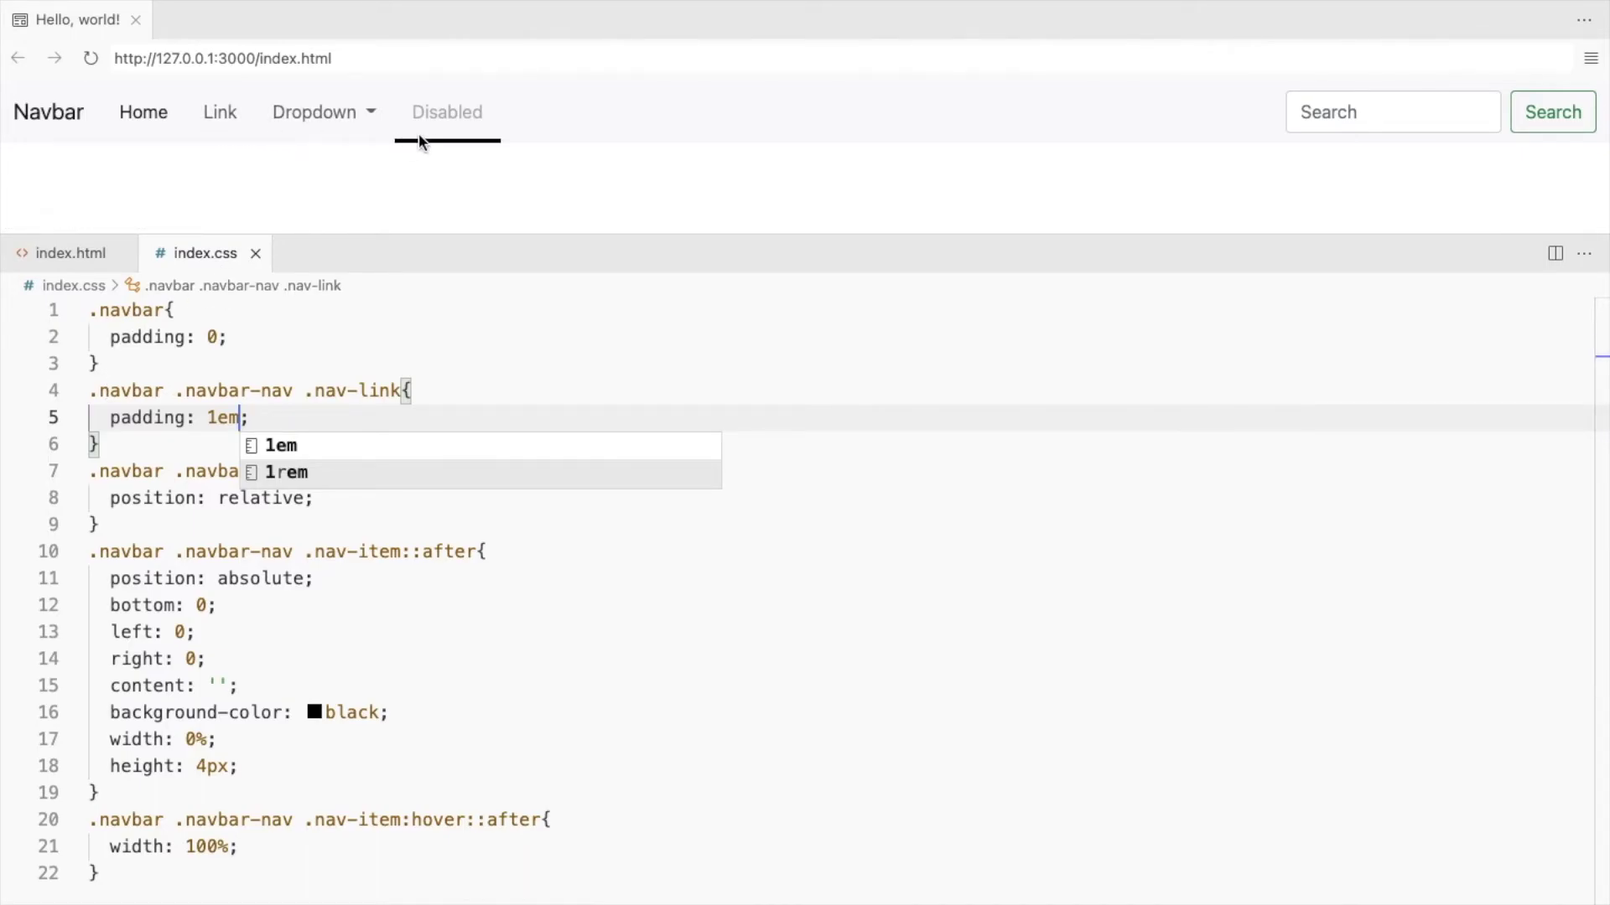
click(91, 303)
key(Return)
key(Up)
text(@m)
key(Return)
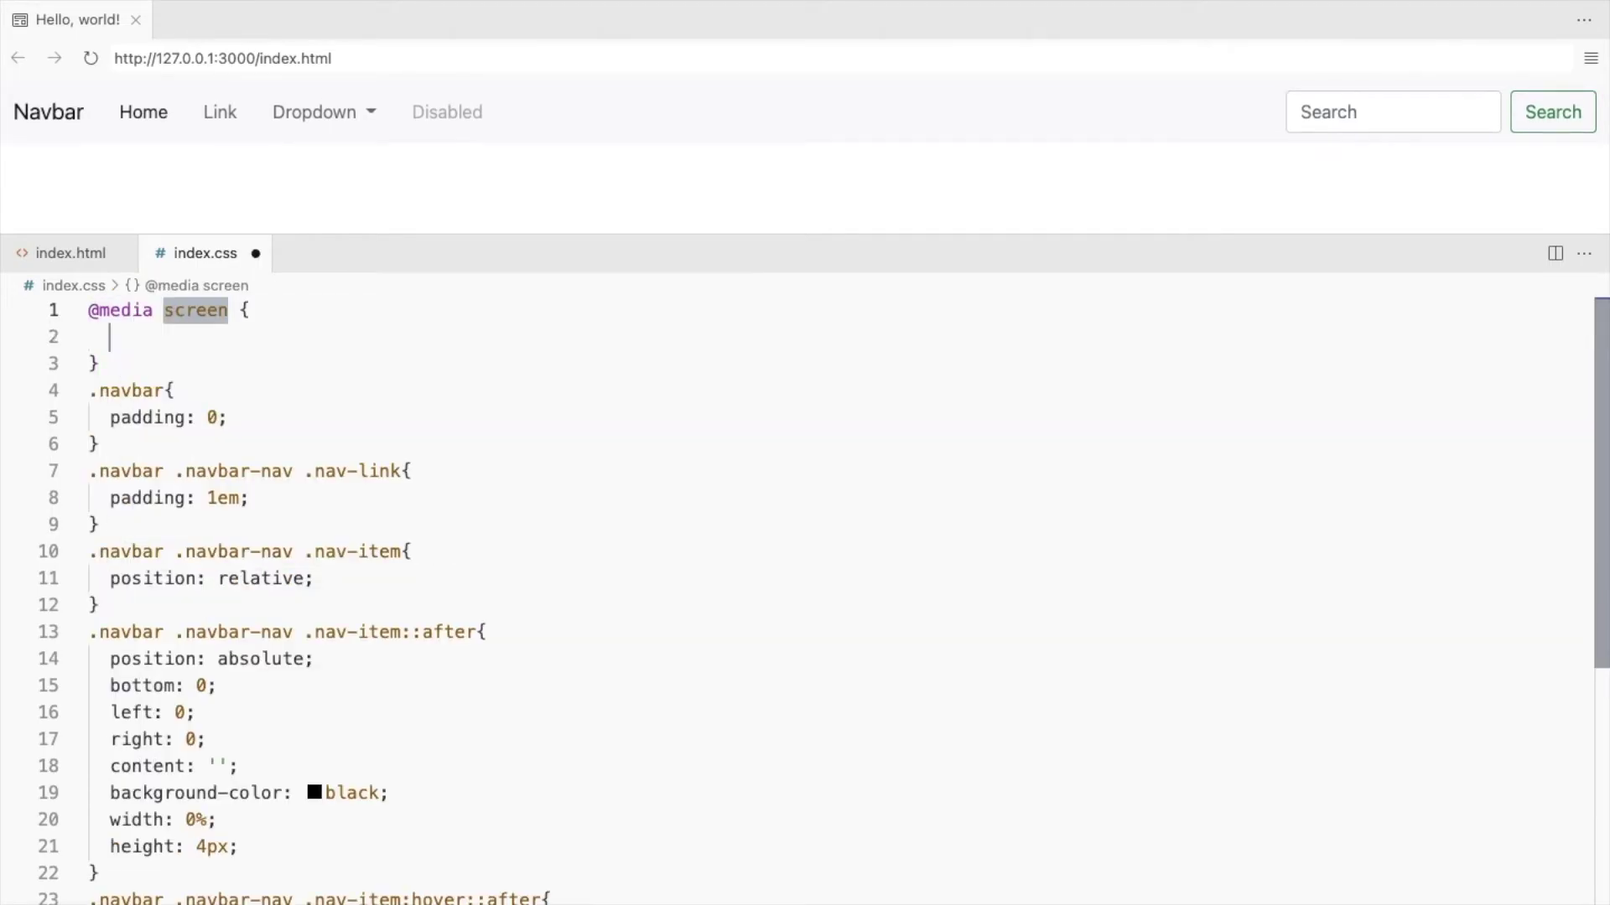
text(and ()
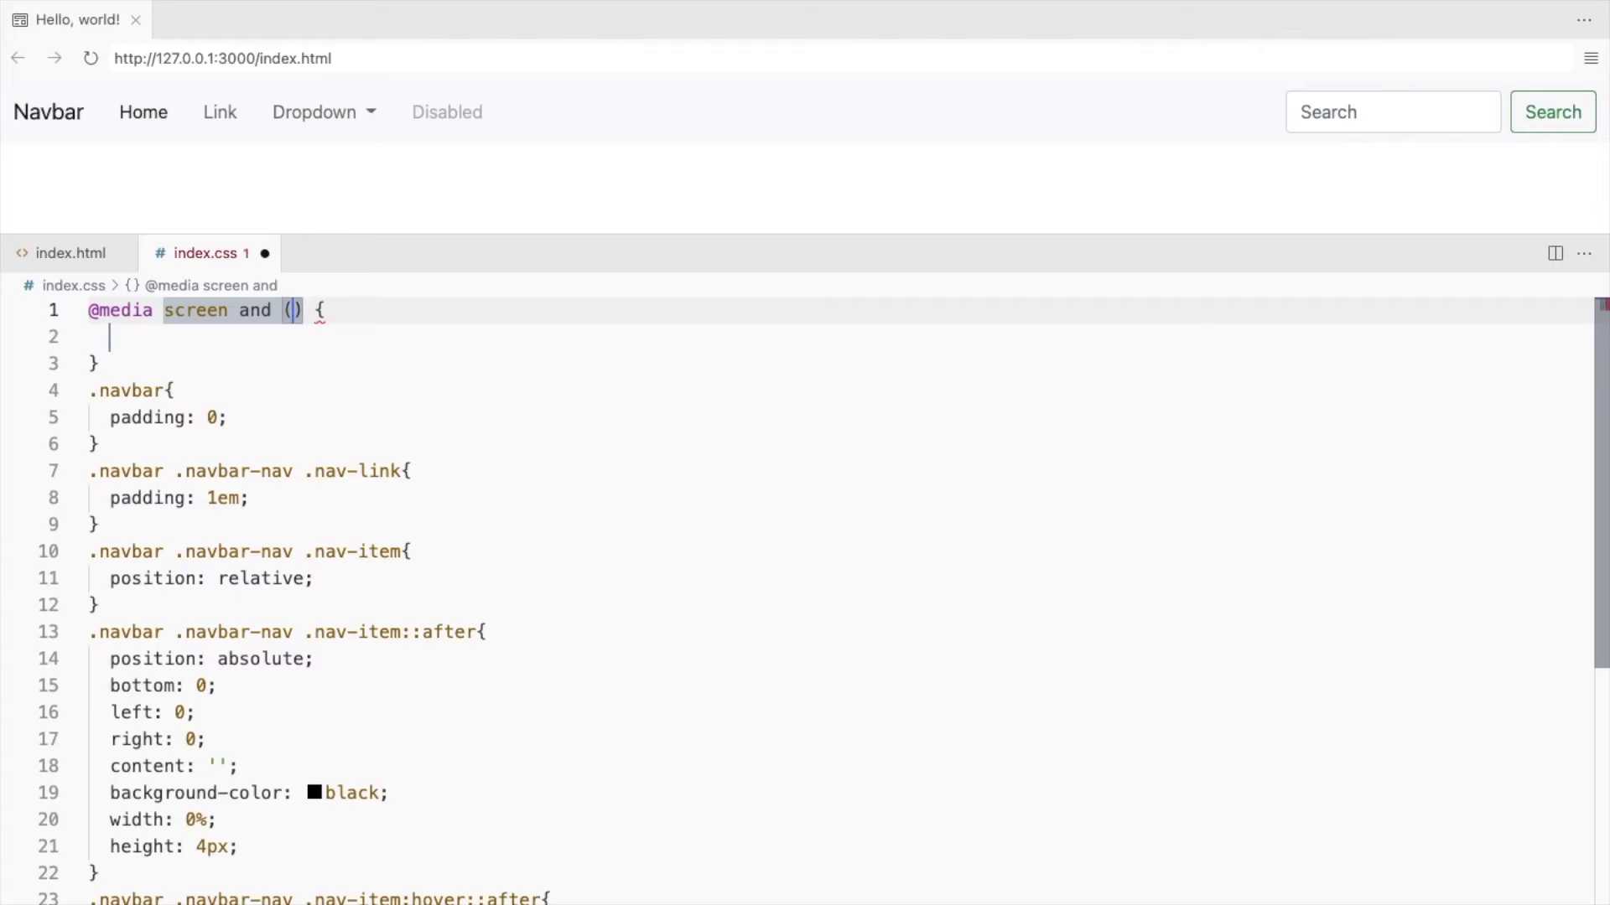
text(min-width)
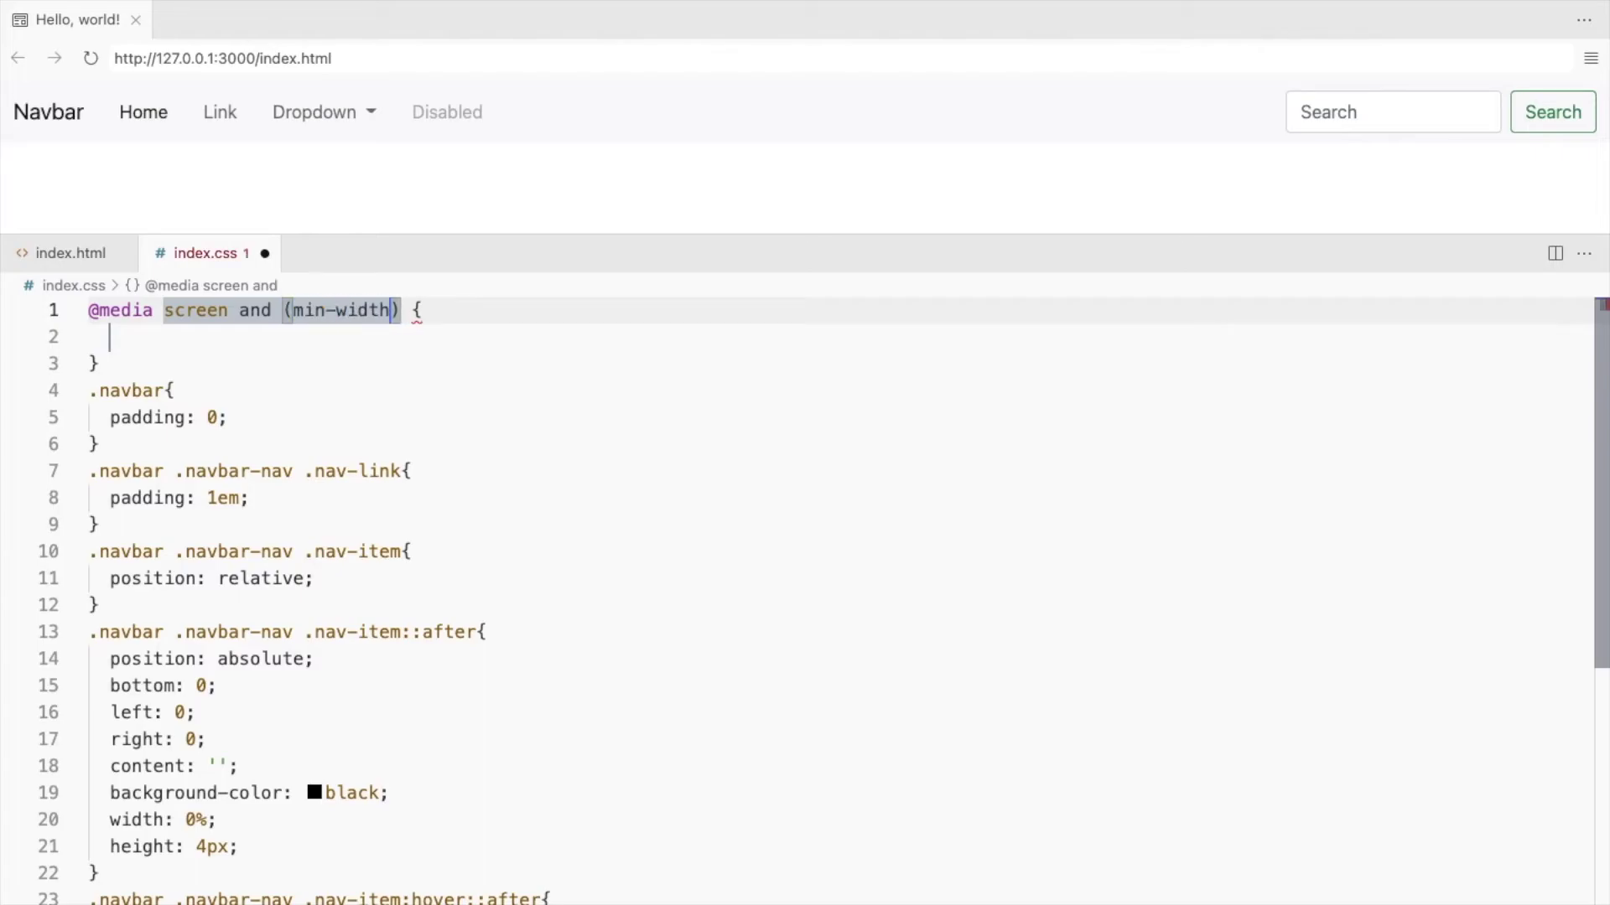
text(:992px)
drag(101, 524, 81, 403)
key(ctrl+x)
click(148, 337)
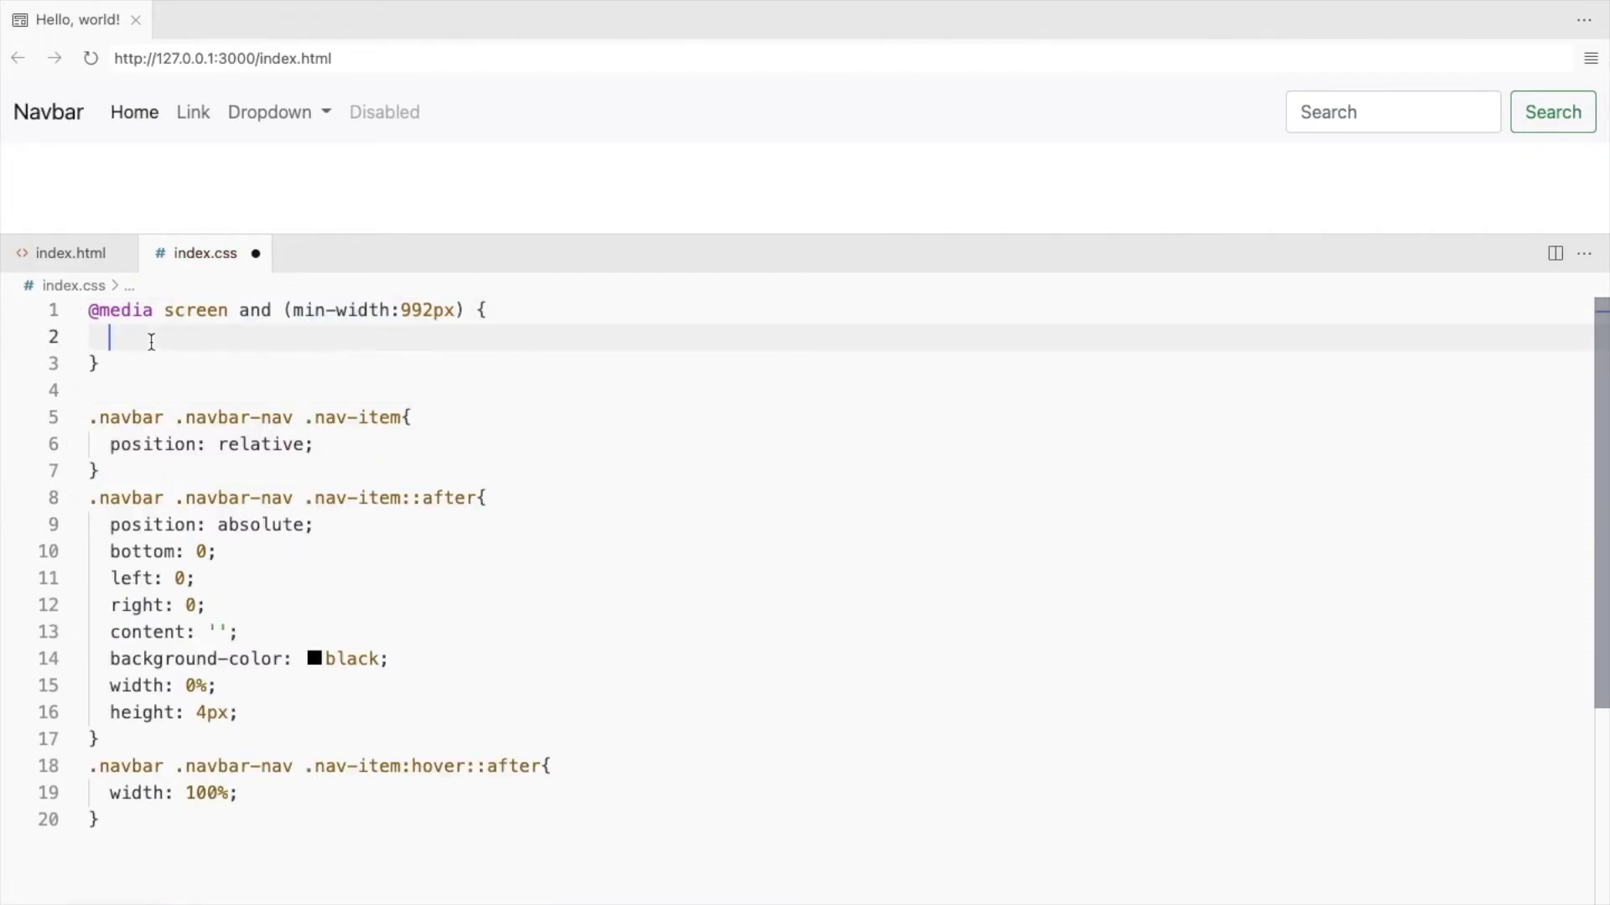
key(ctrl+v)
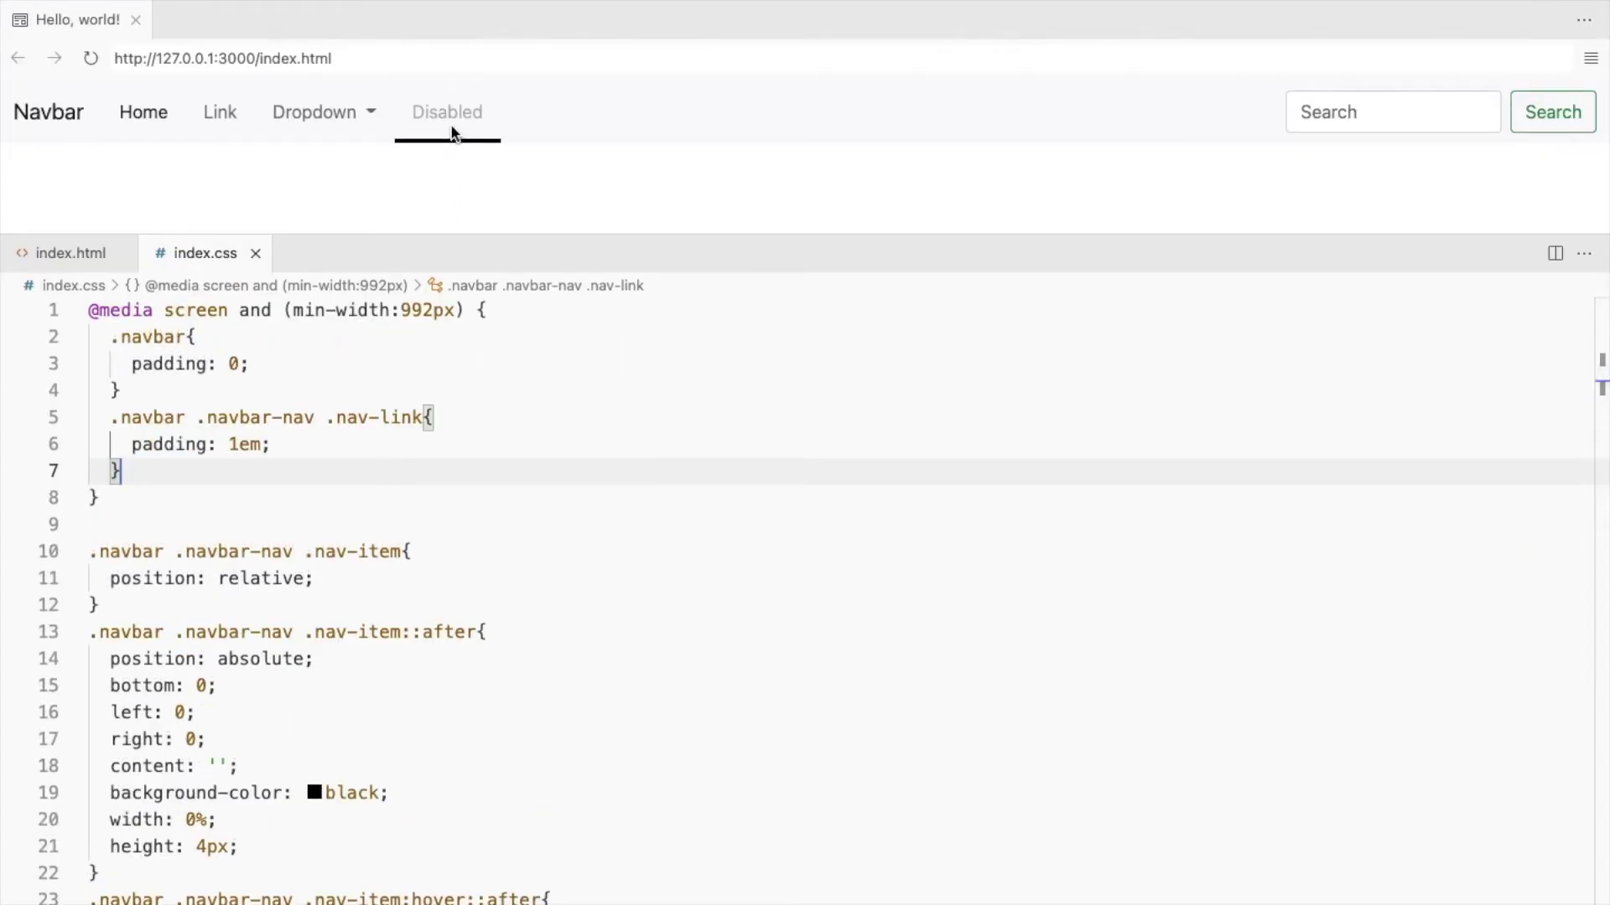
In index.html, remove the 'disabled' class from the last link, rename it 'Contact', and save
mouse_move(70, 253)
click(82, 265)
scroll(378, 826, down, 2)
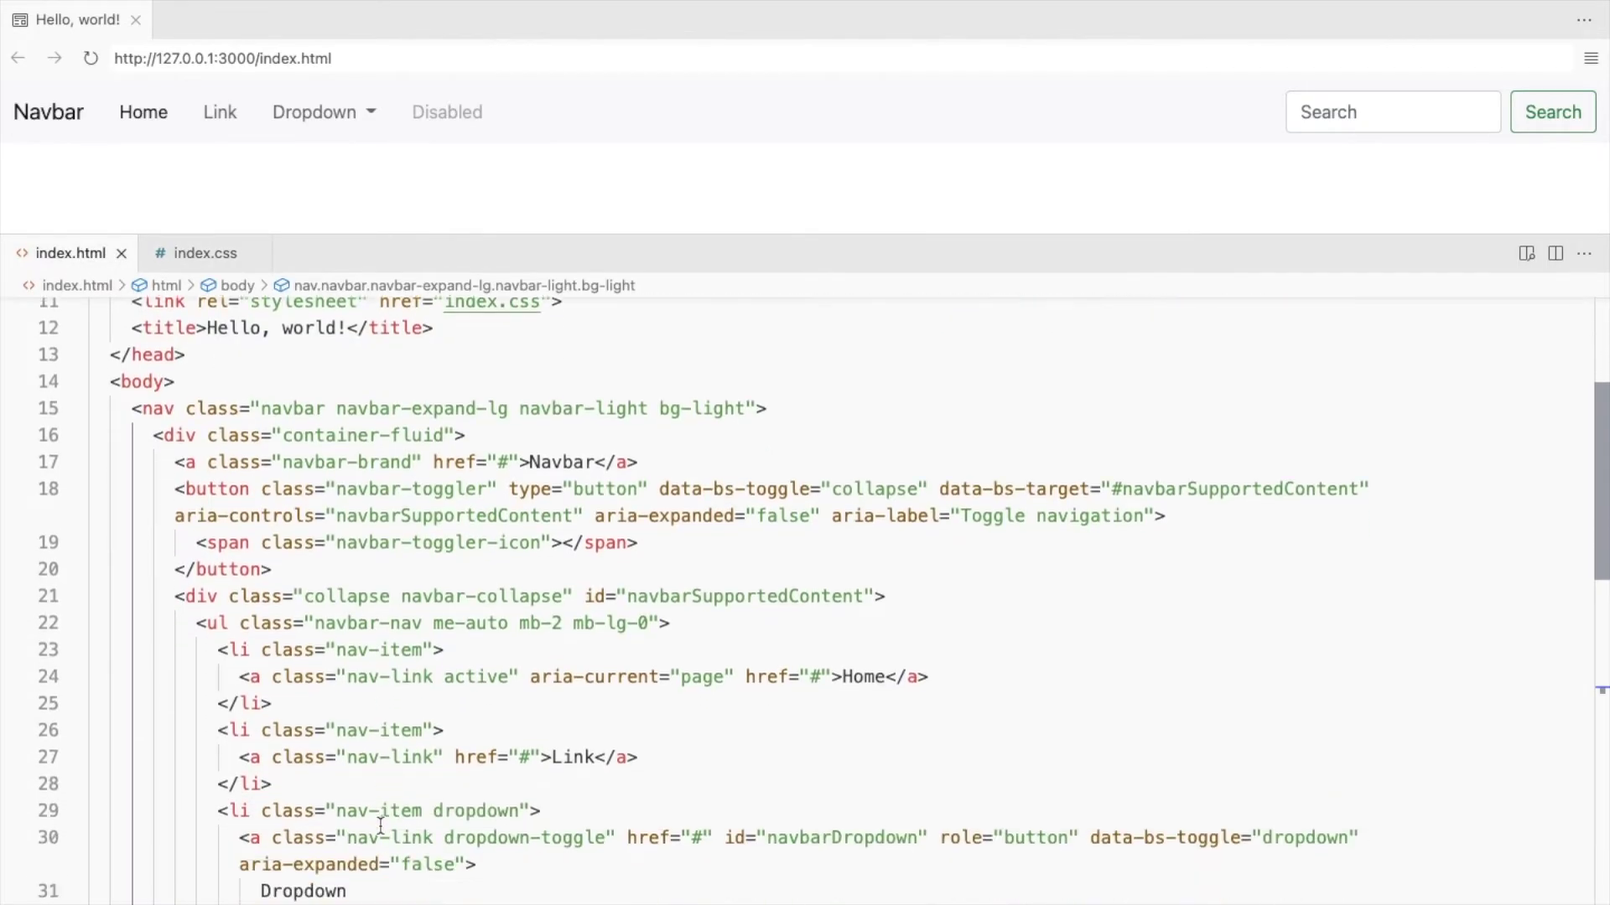
scroll(378, 827, down, 3)
scroll(378, 827, down, 2)
double_click(478, 726)
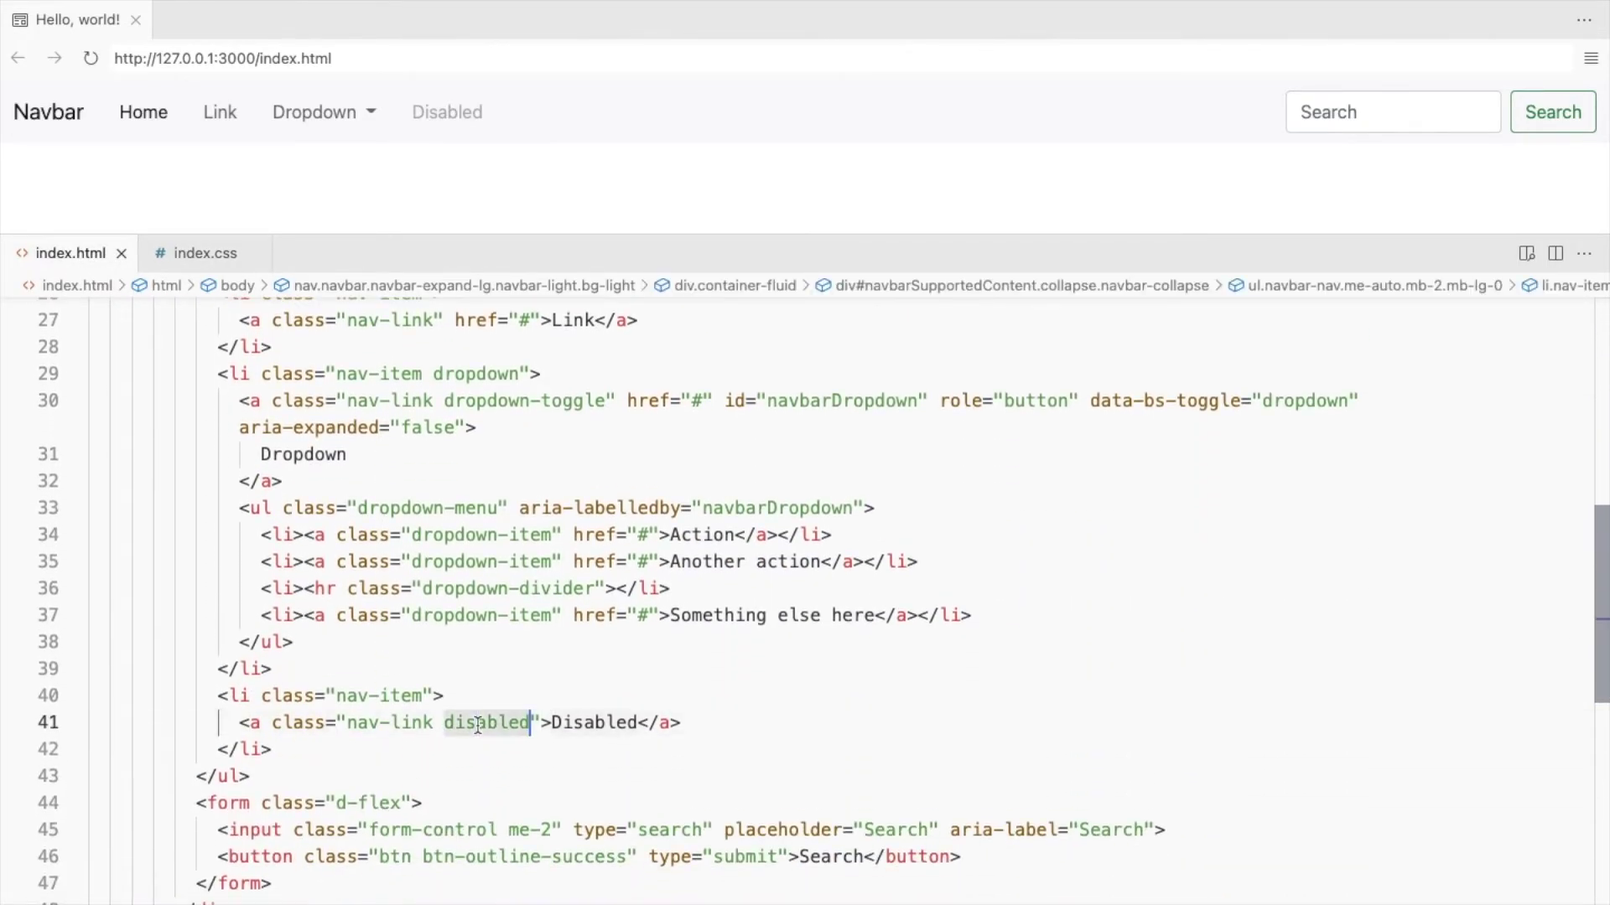
key(BackSpace)
key(BackSpace)
double_click(508, 721)
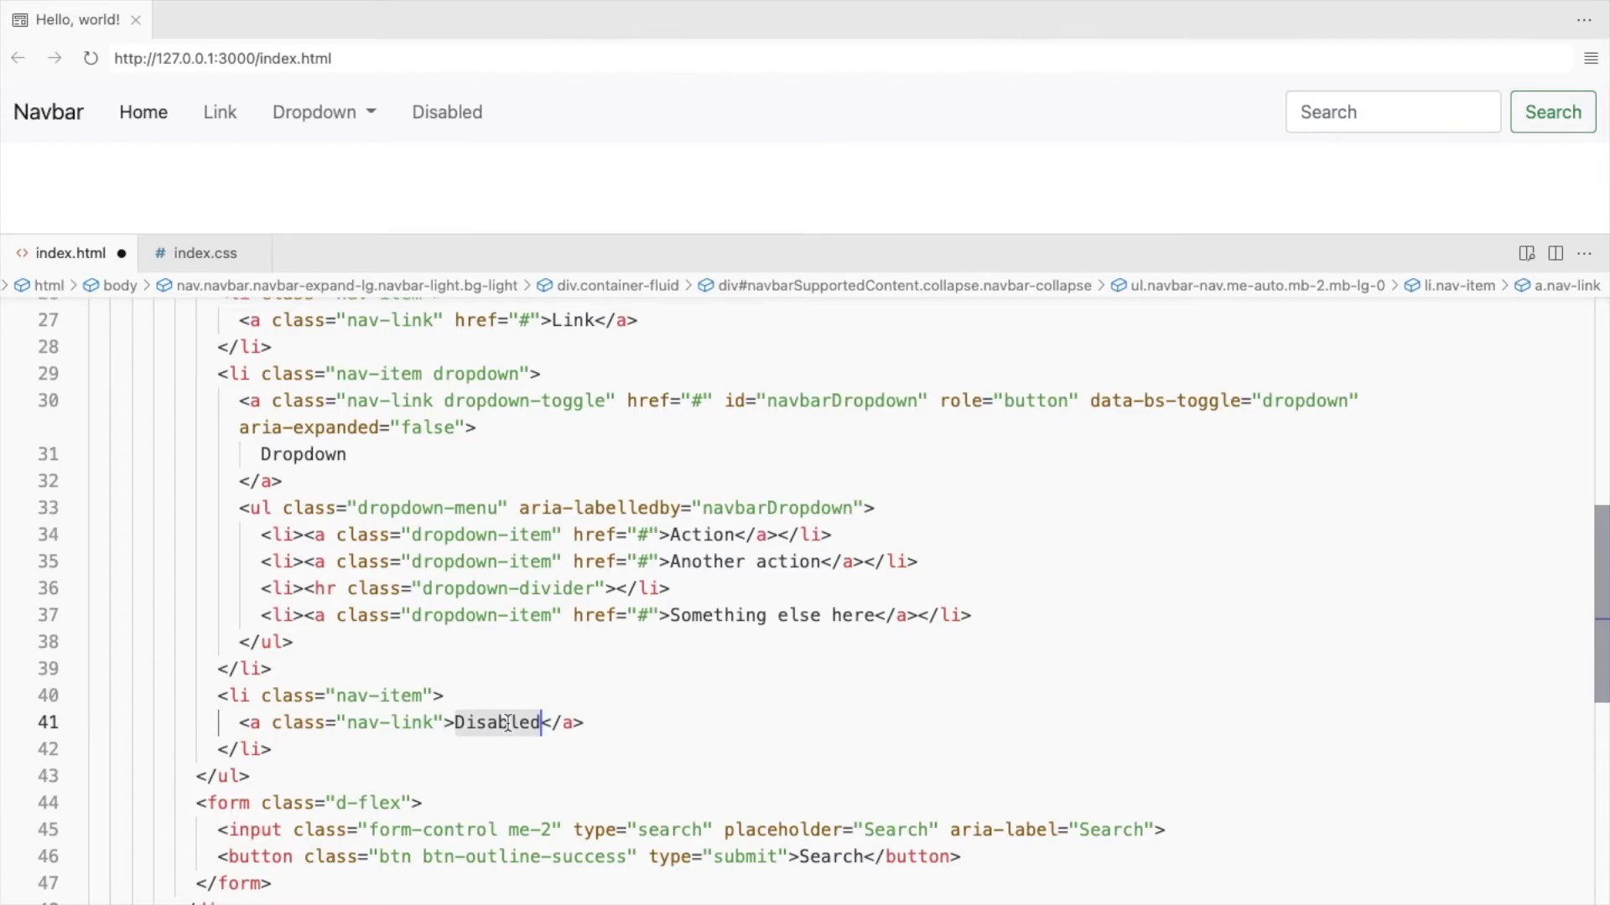
text(Contact)
key(ctrl+s)
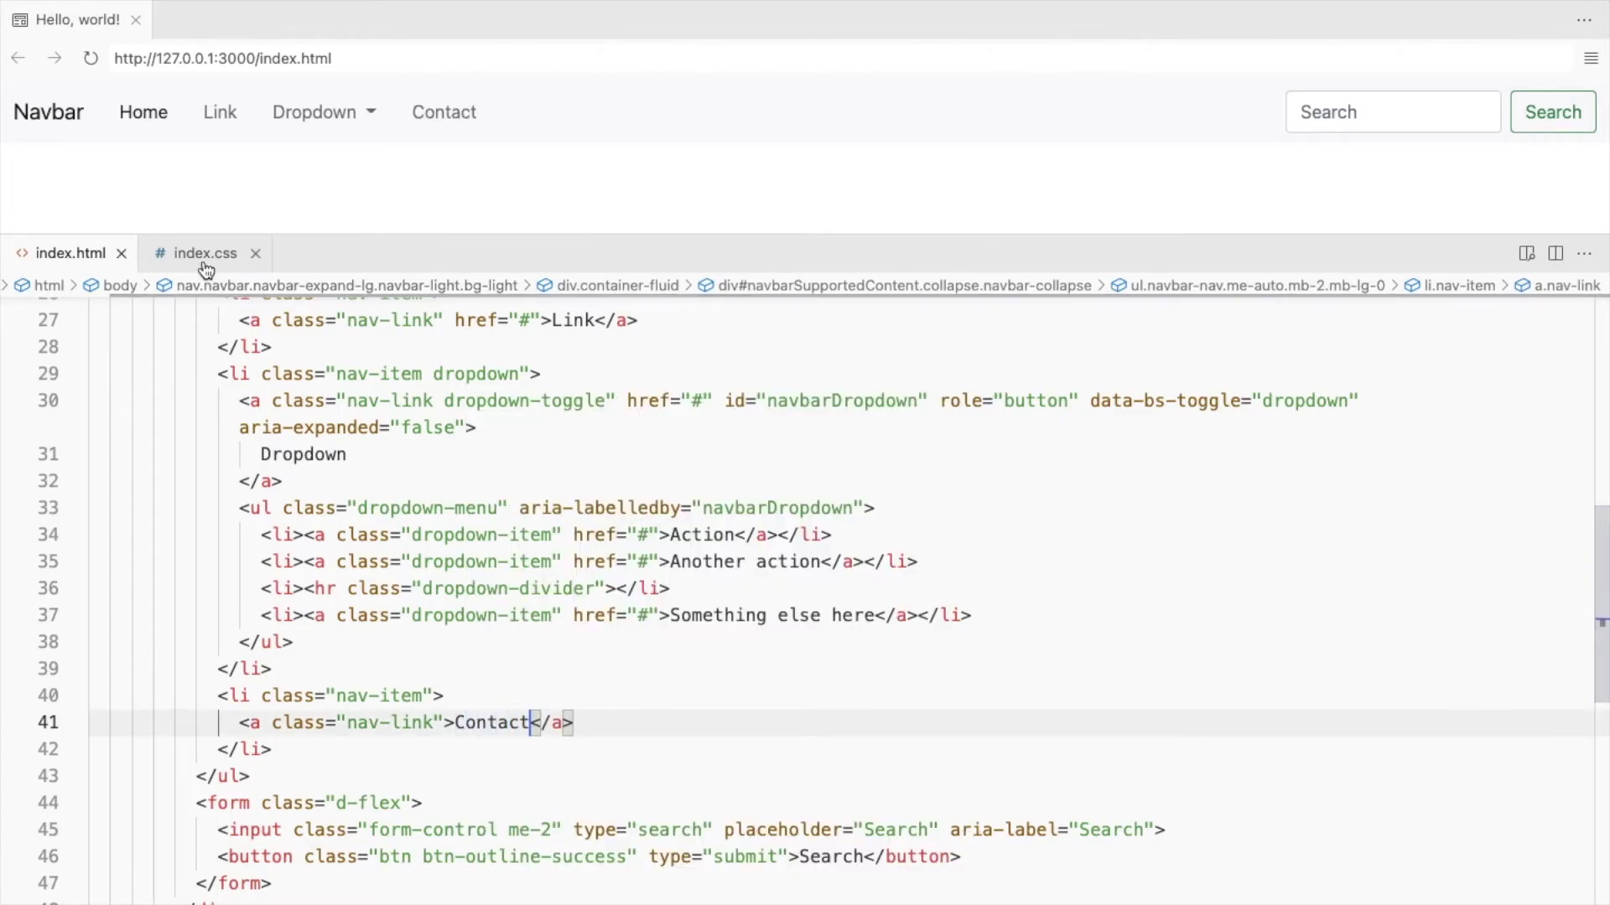
click(205, 253)
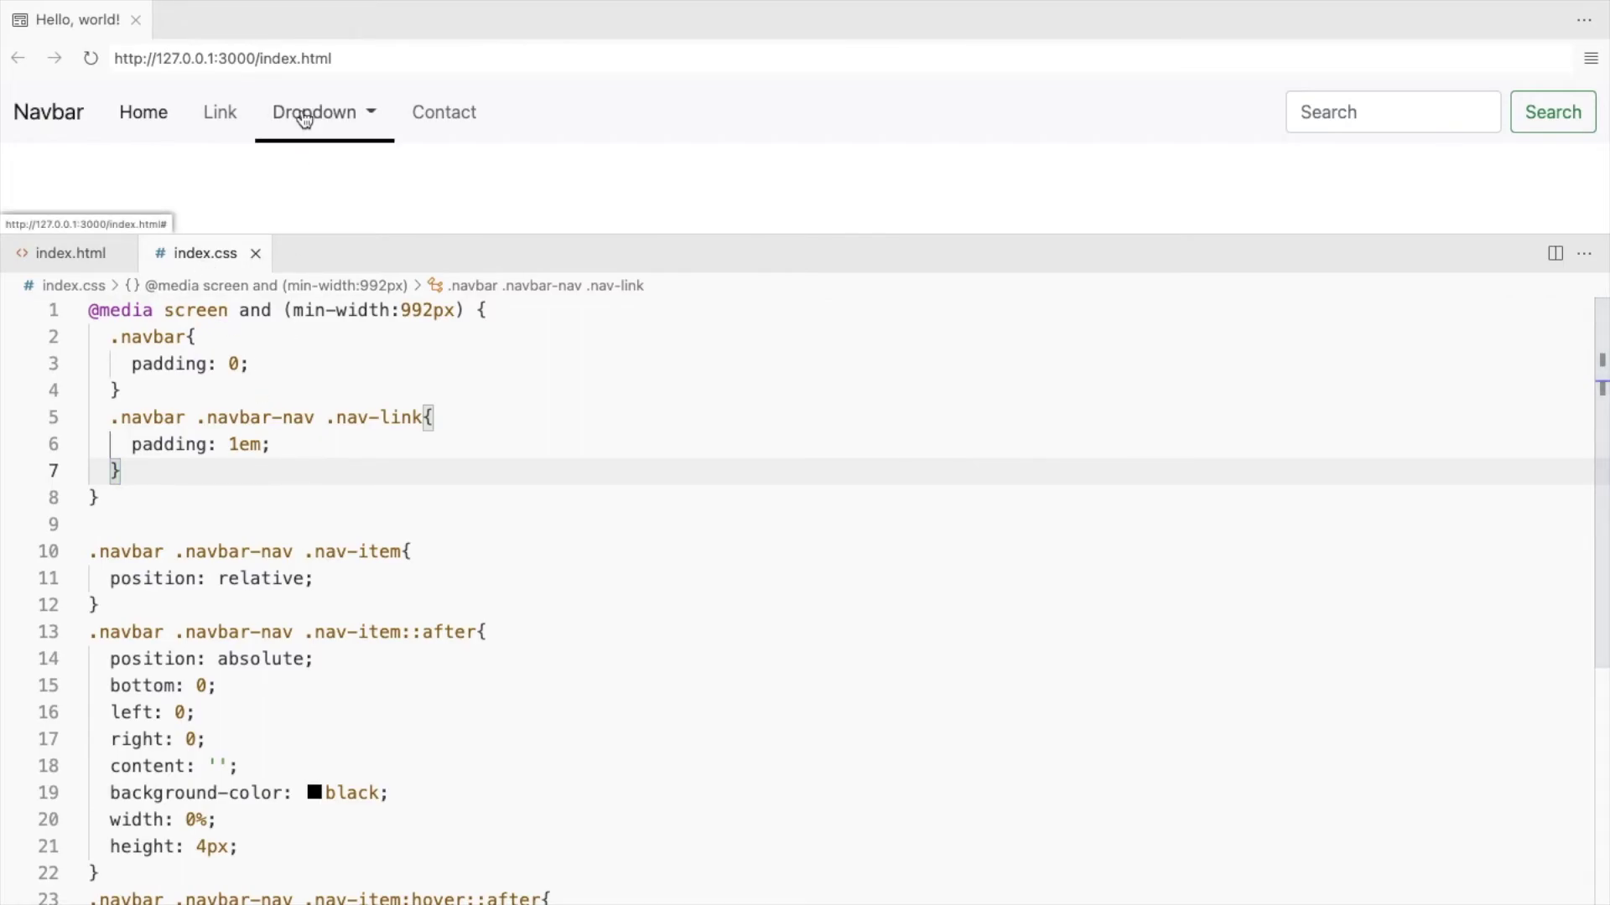
Add transition: all .5s to the .nav-item::after rule after the height declaration
click(270, 849)
key(Return)
text(ra)
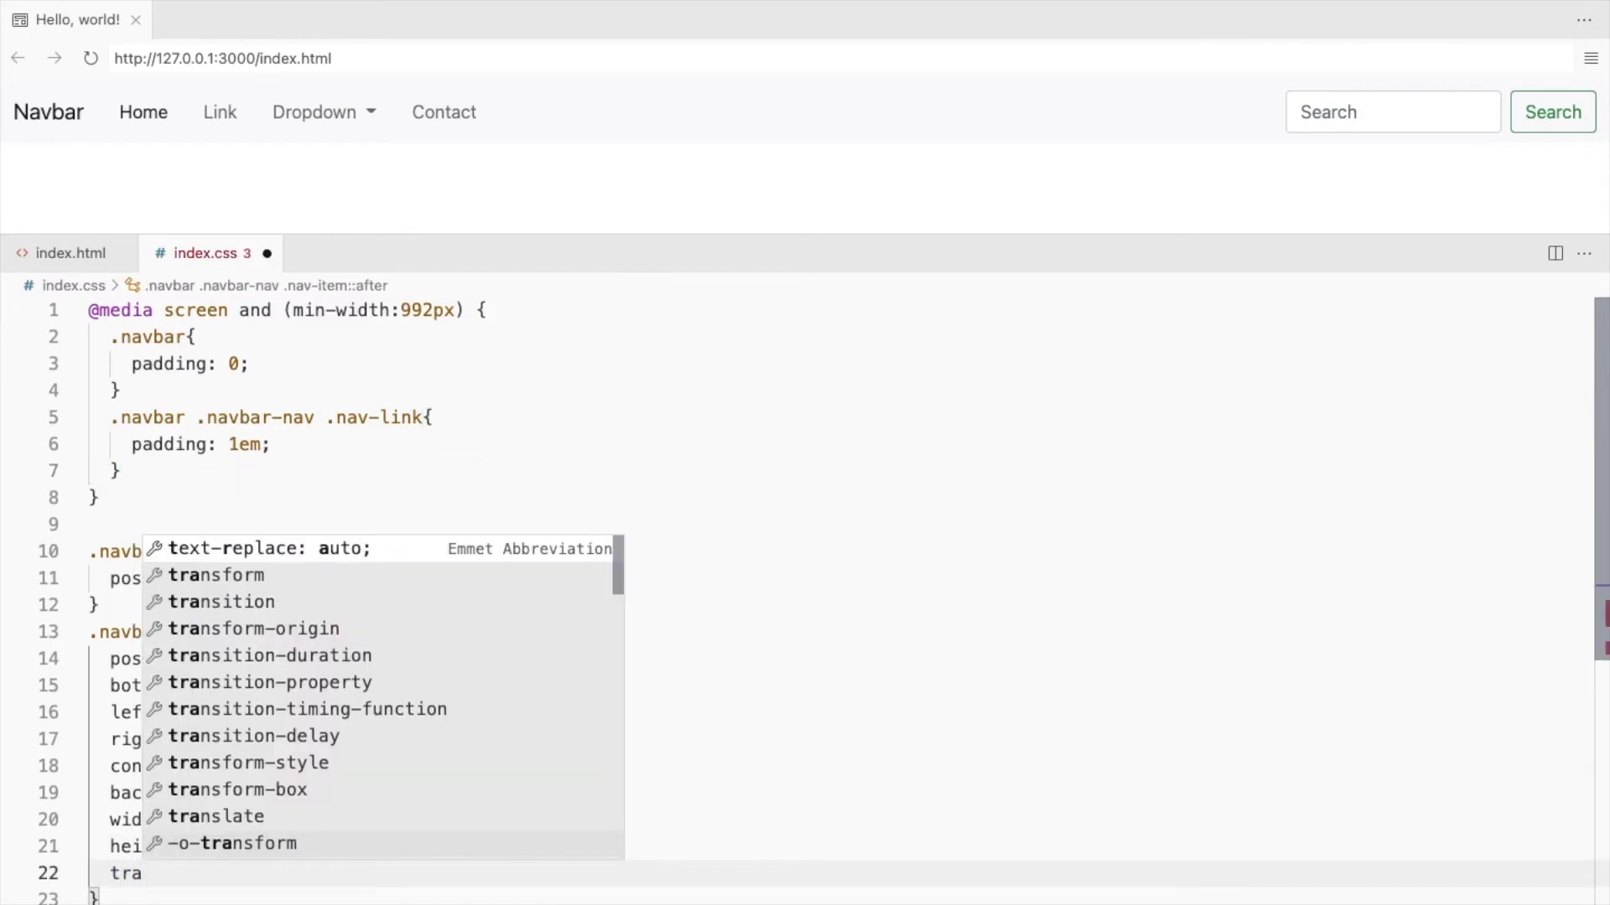
key(Down)
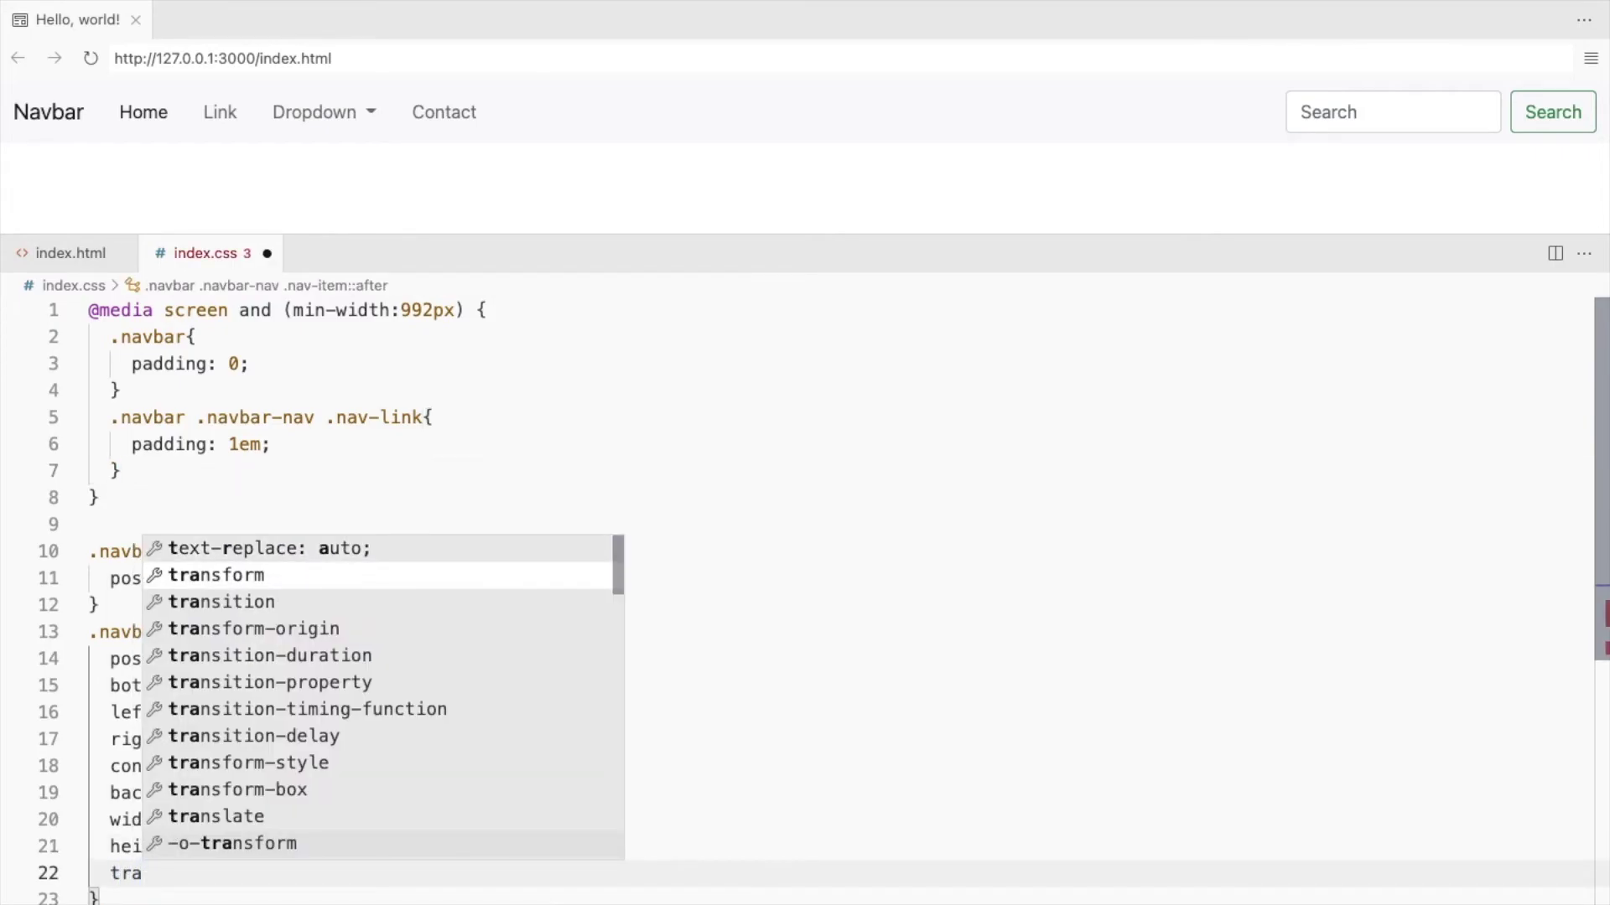
text(nsi)
key(Return)
key(Return)
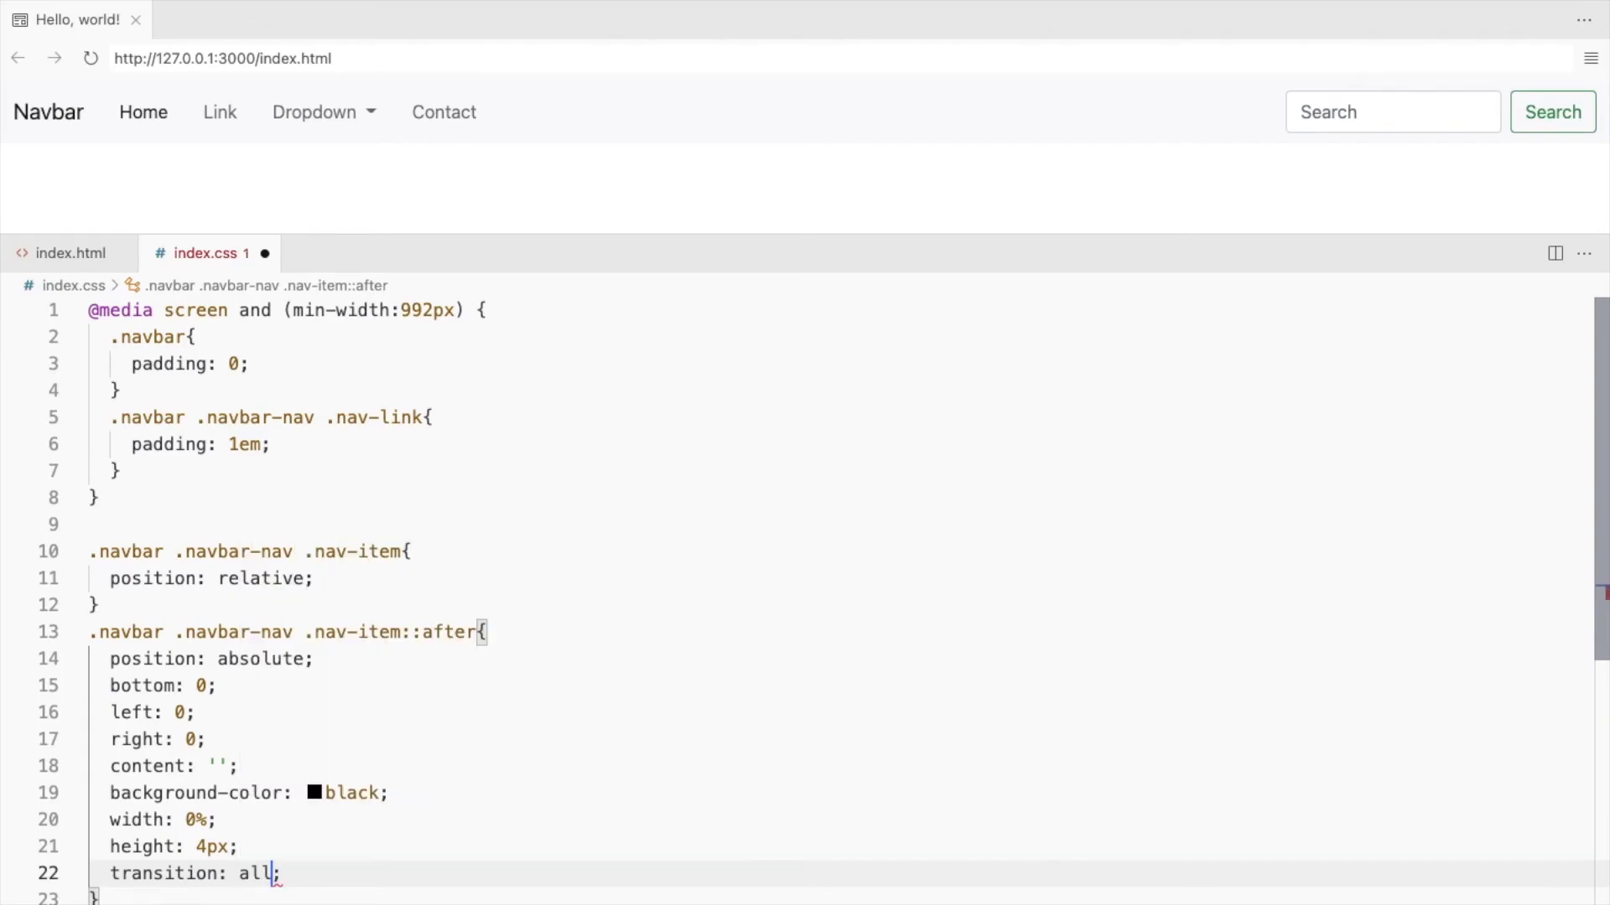
text(.5s)
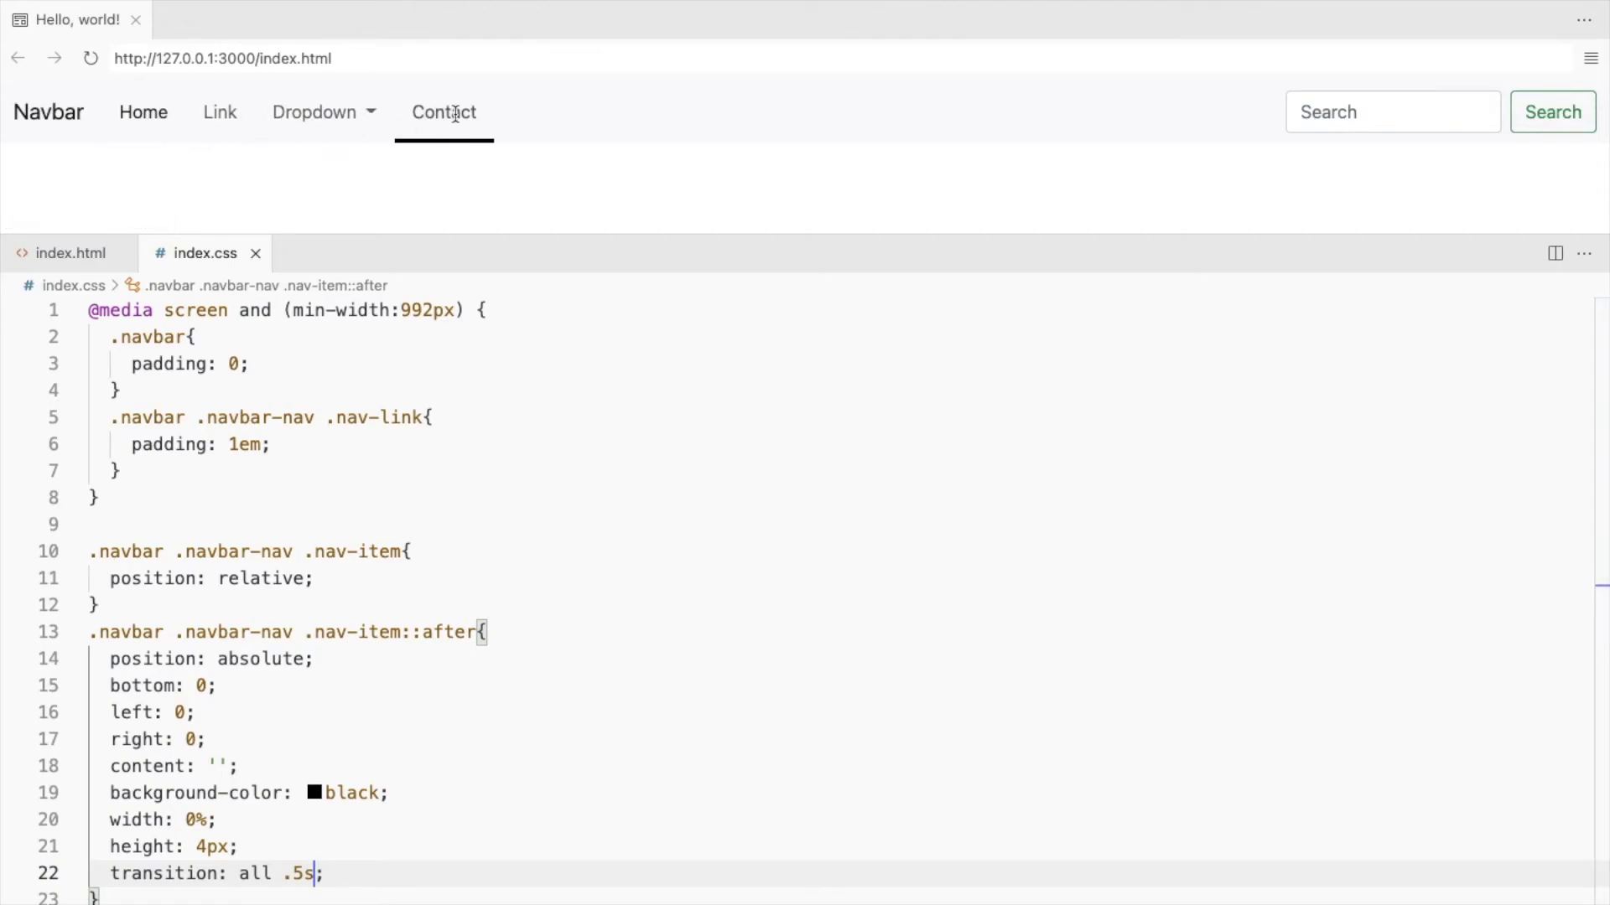
Add 'margin: 0 auto;' below 'right: 0;' in the ::after underline rule
click(208, 739)
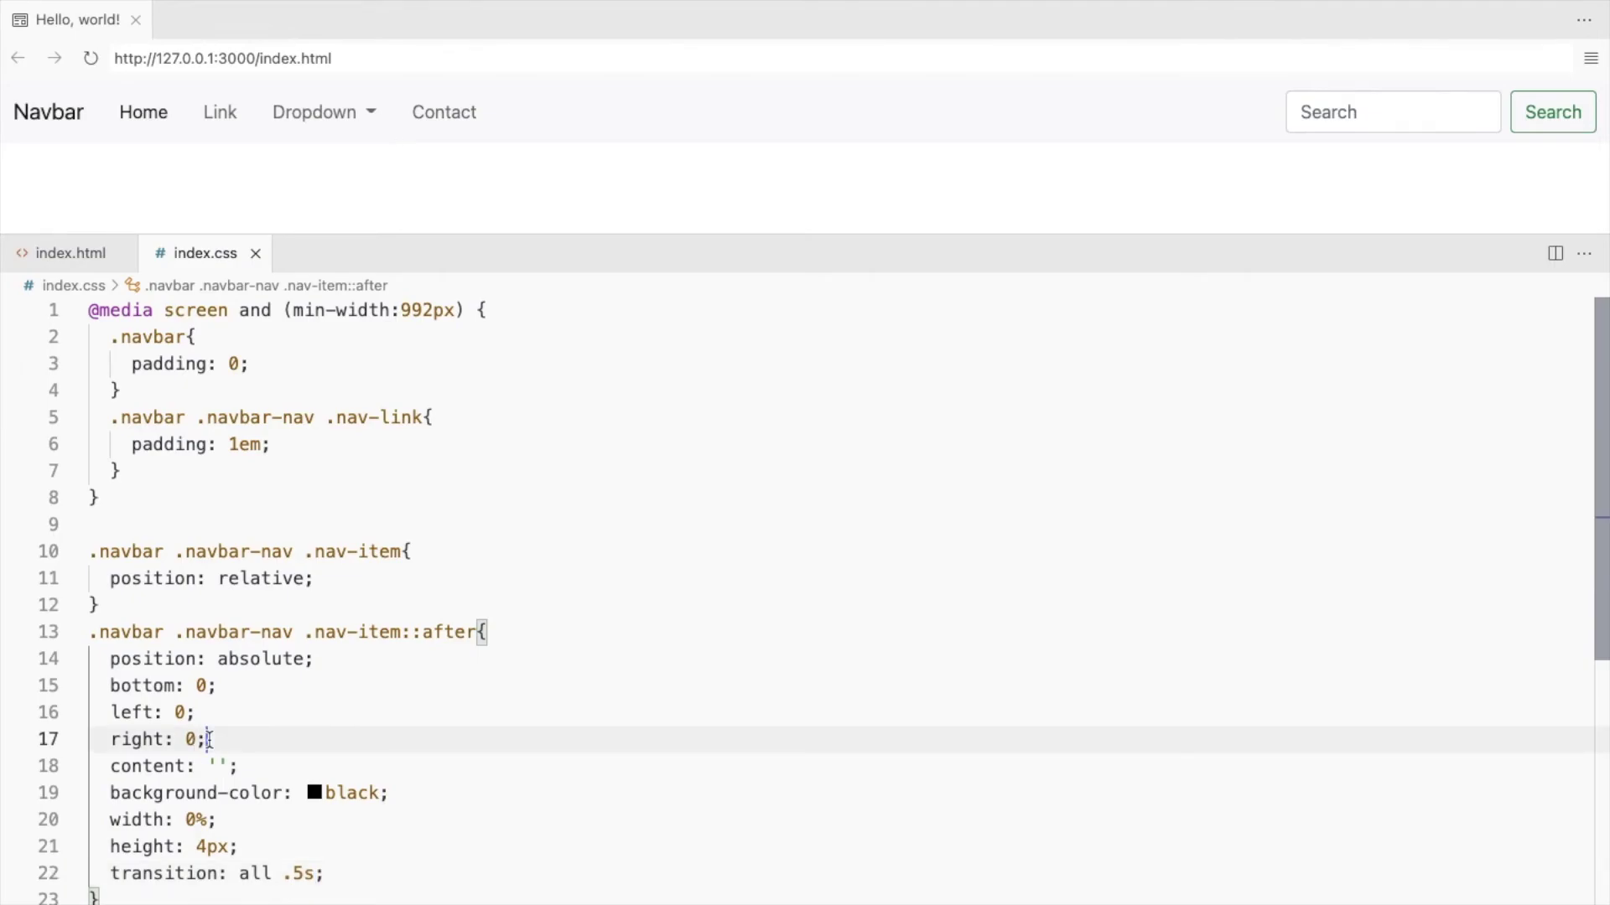
key(Return)
text(margi)
key(Return)
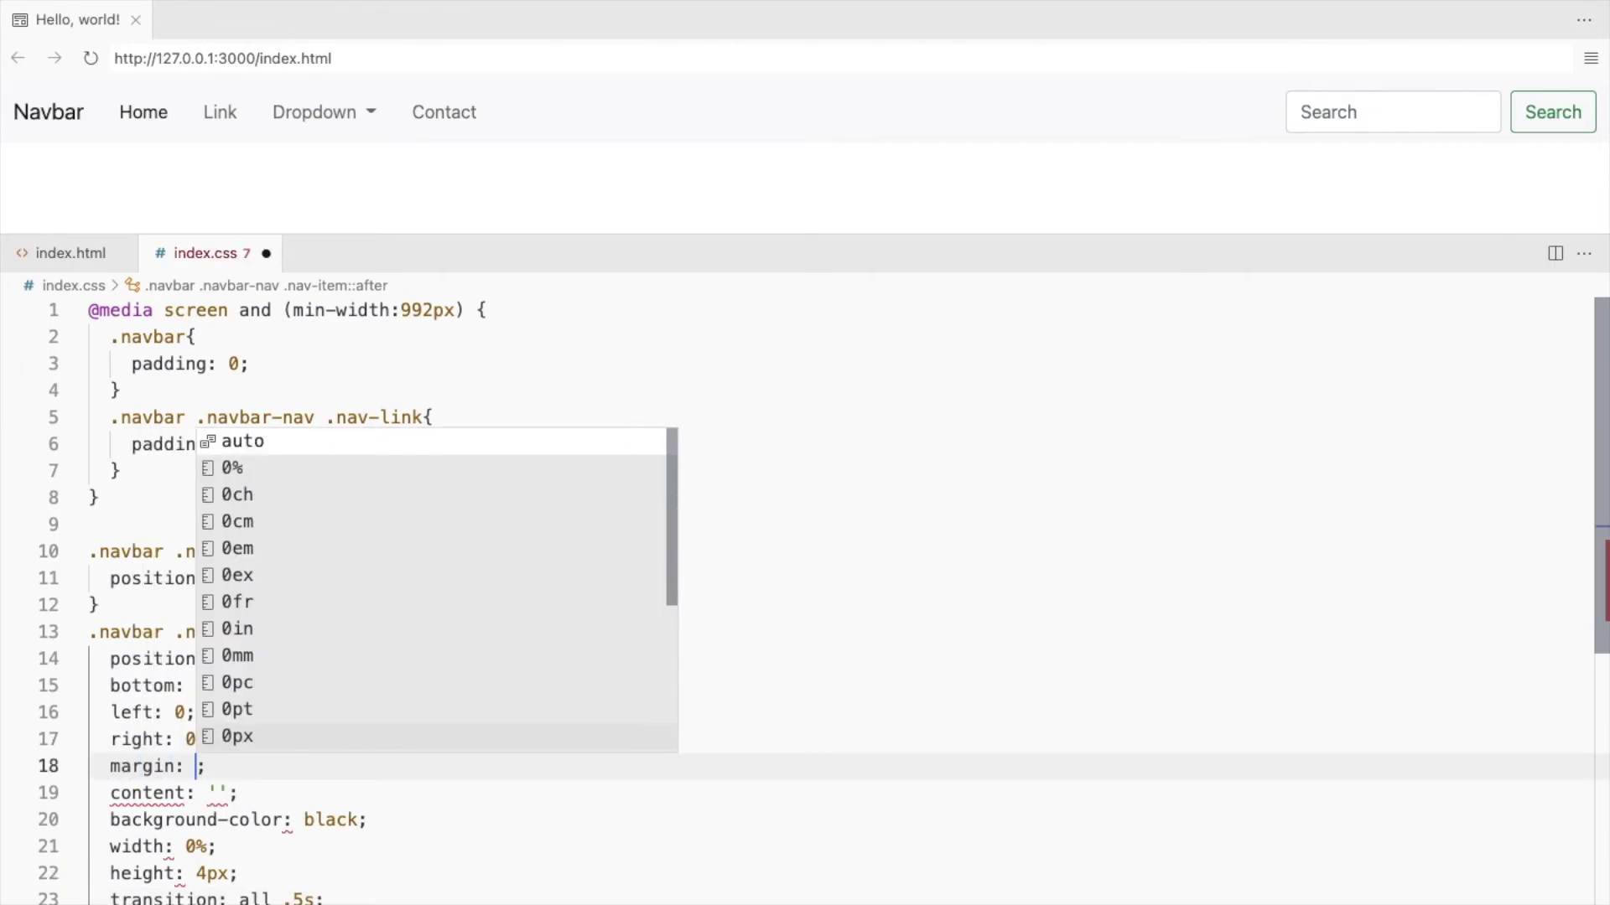
text(0 auto)
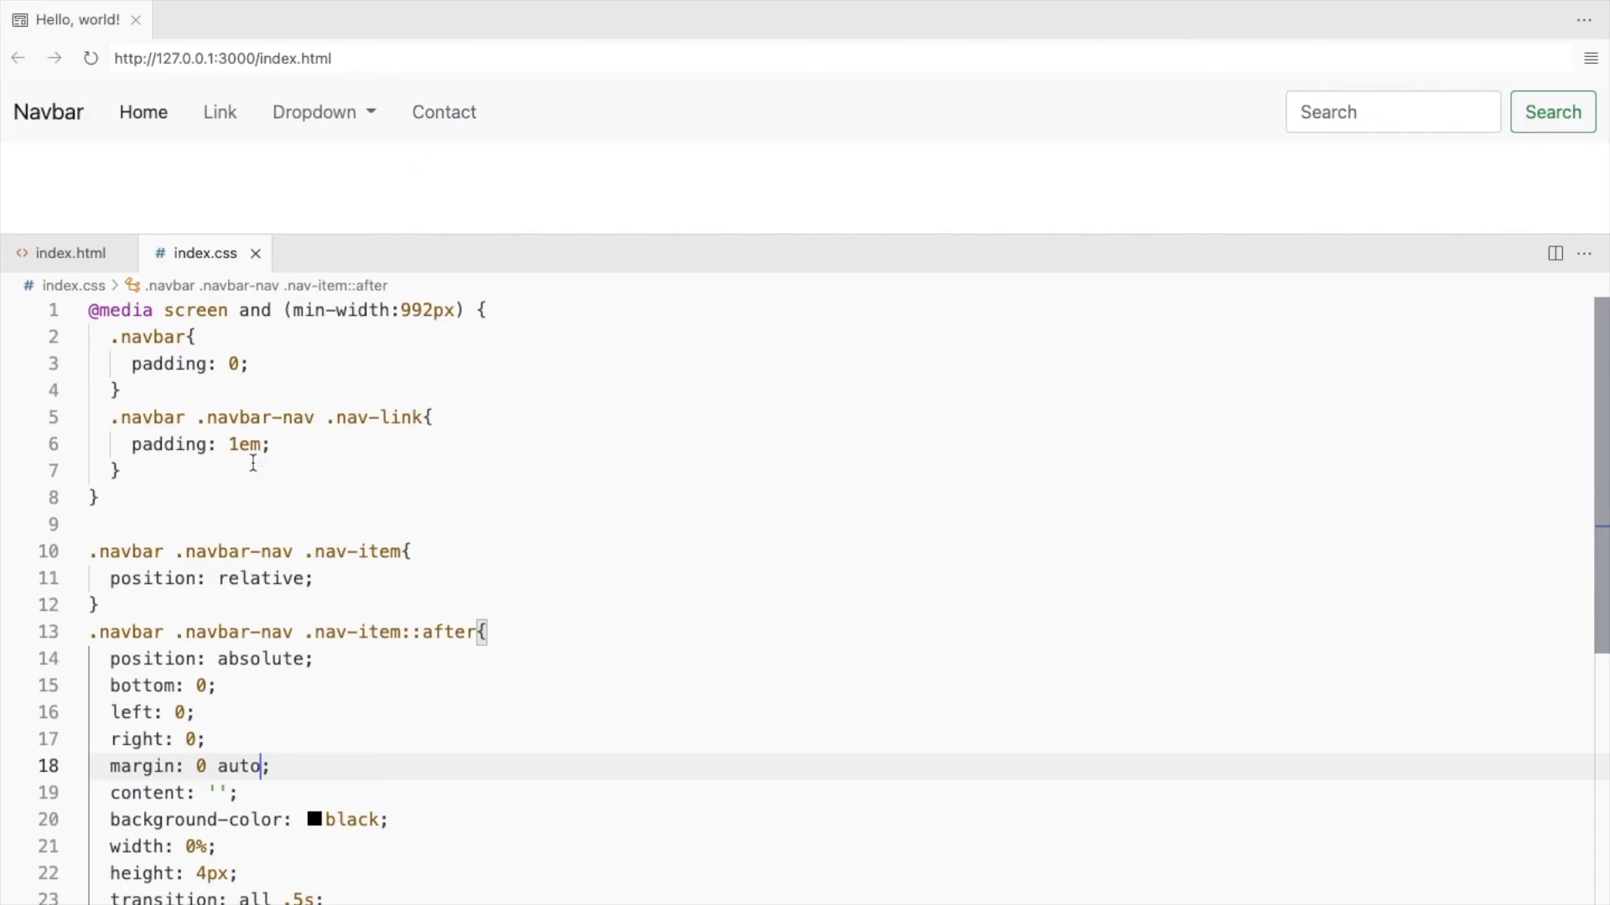
drag(119, 472, 112, 417)
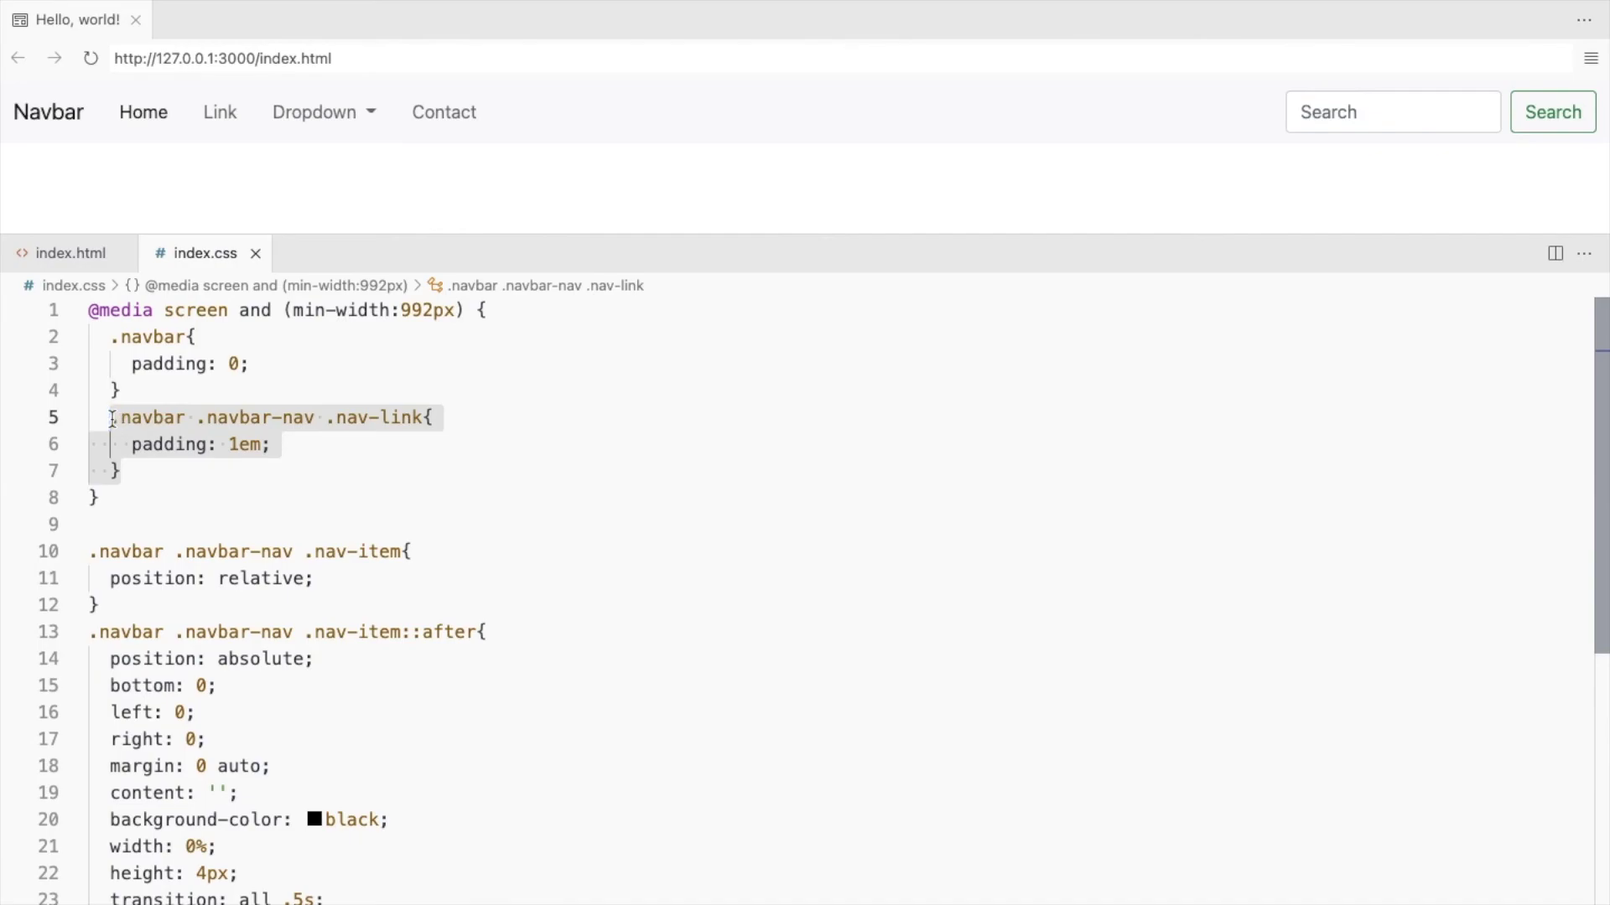
Duplicate the .nav-link rule and limit its padding to '1em 0'
key(ctrl+c)
key(Right)
key(Return)
key(ctrl+v)
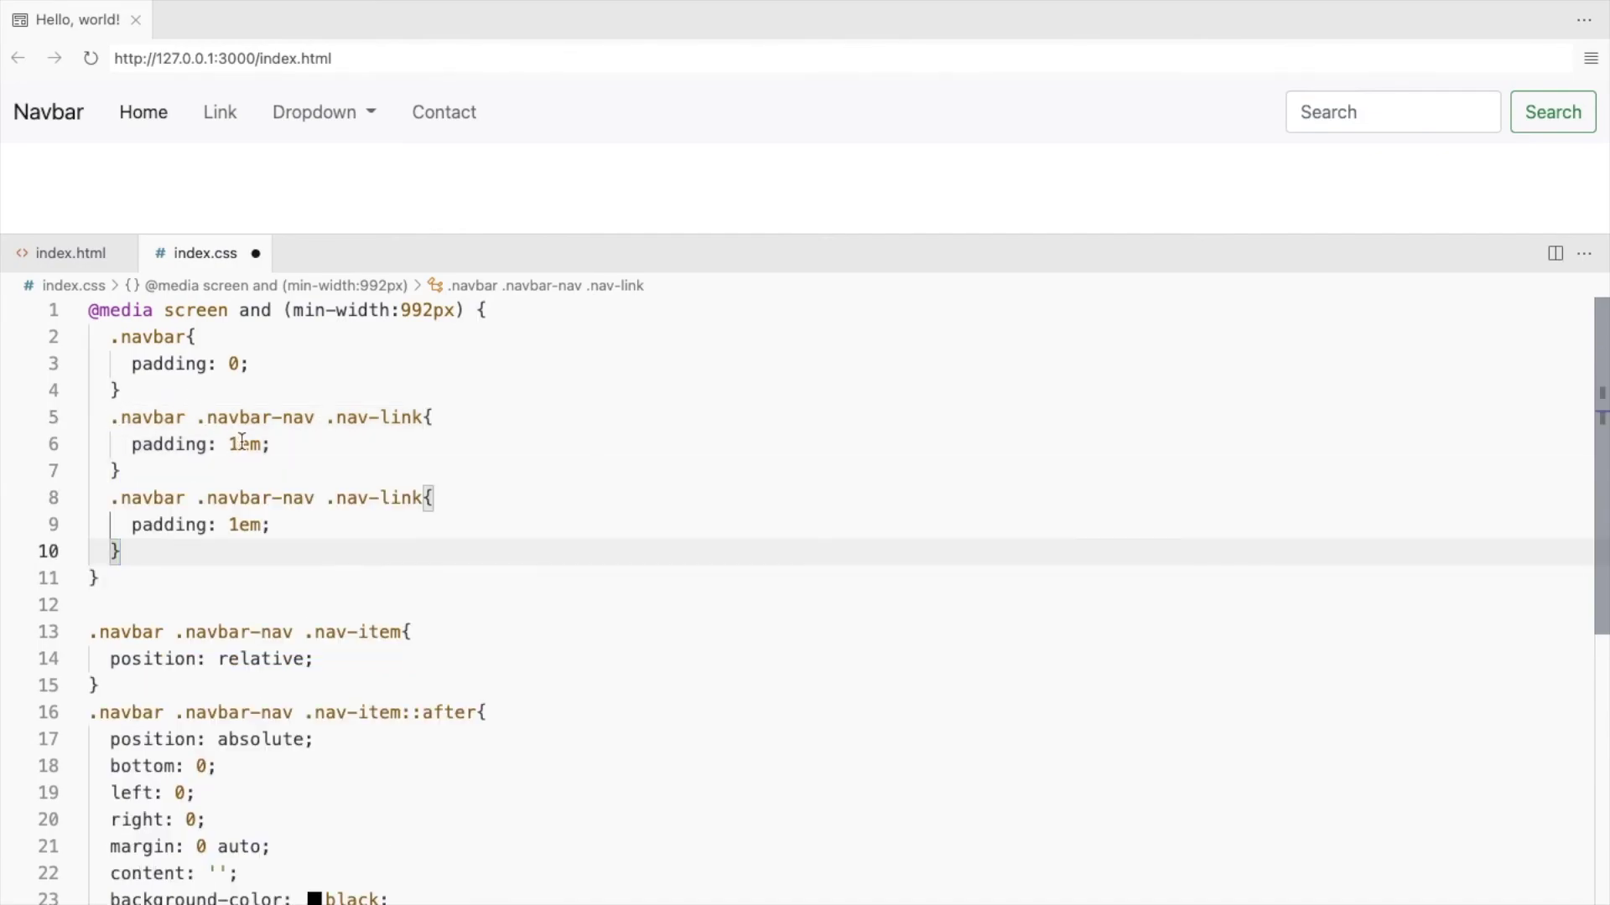
click(262, 445)
text(0)
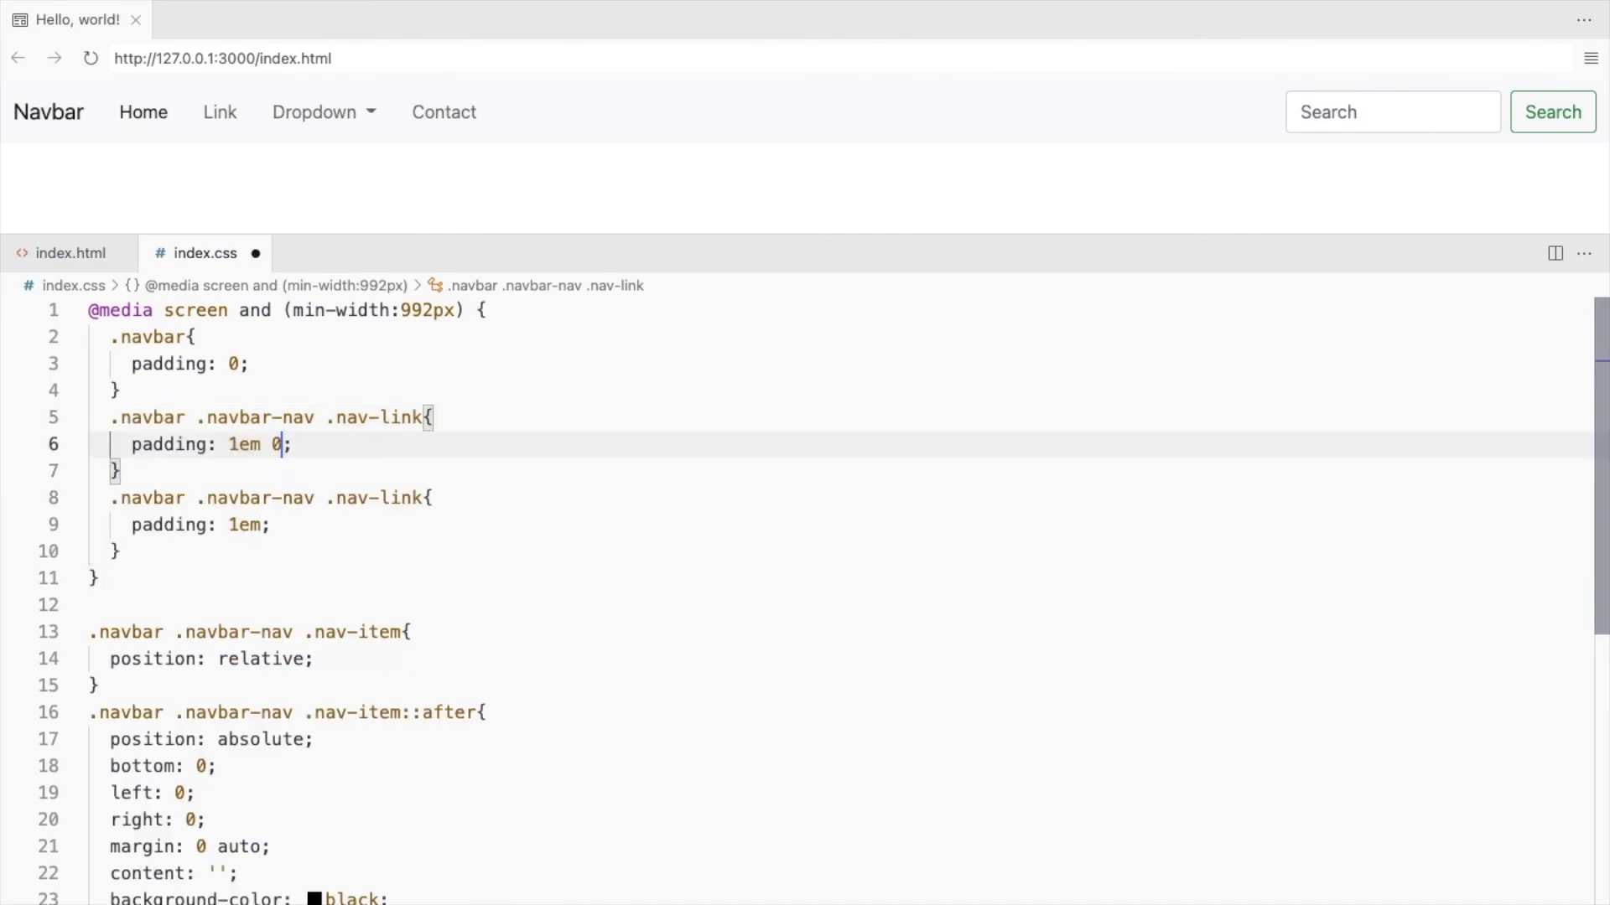
Turn the copy into a .nav-item rule with 'margin: 0 1em' and save
double_click(186, 519)
text(margin)
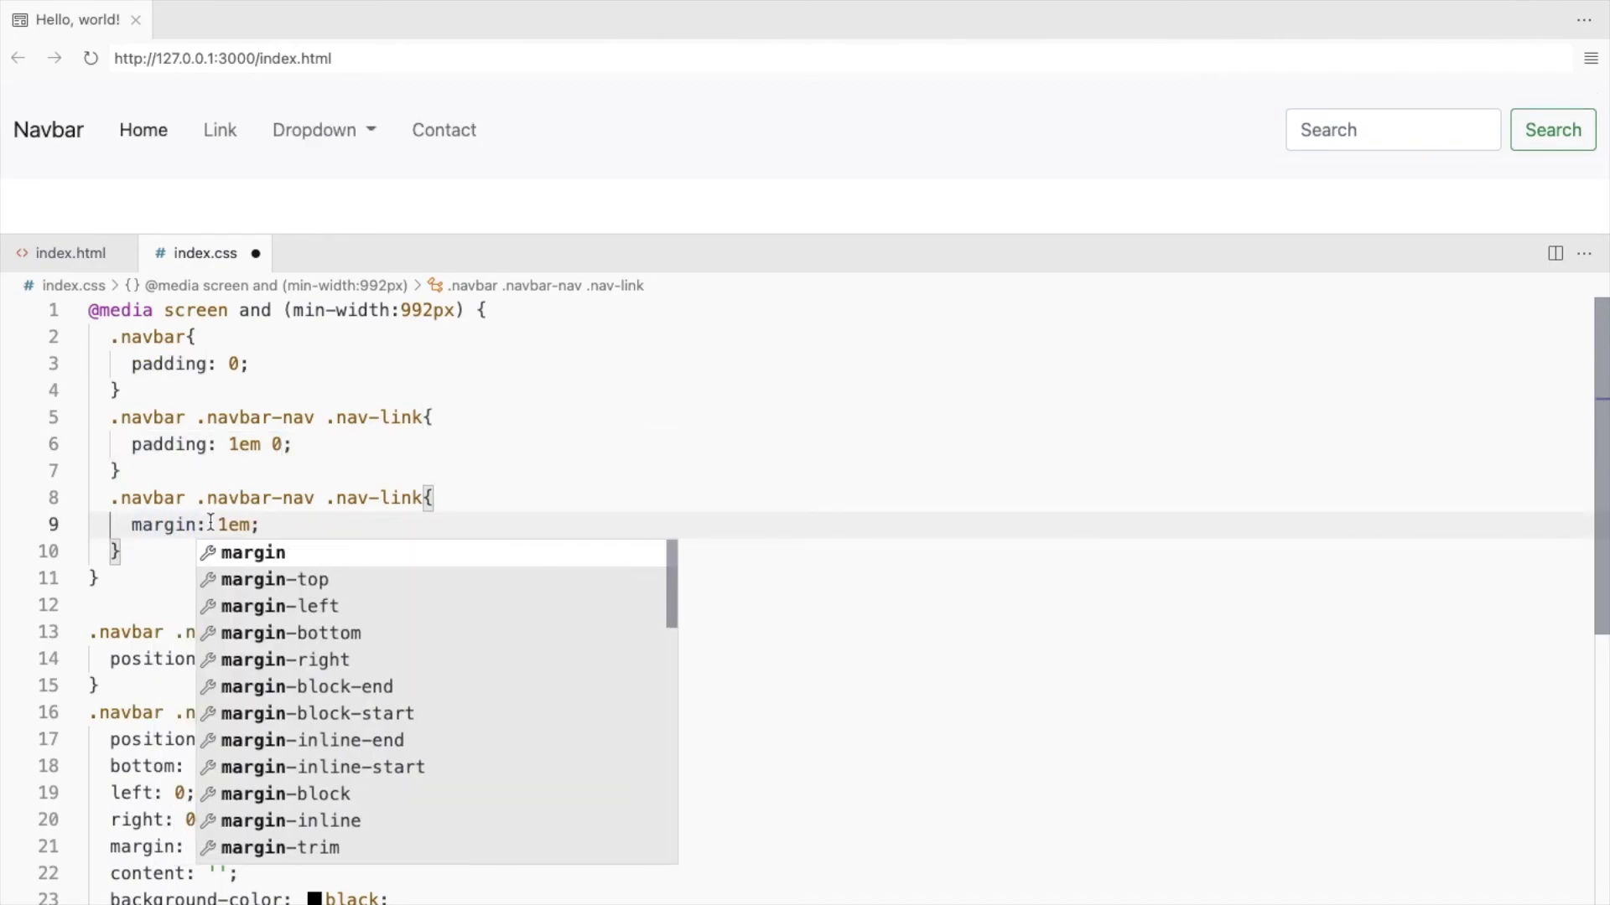
click(211, 523)
key(Left)
text(0)
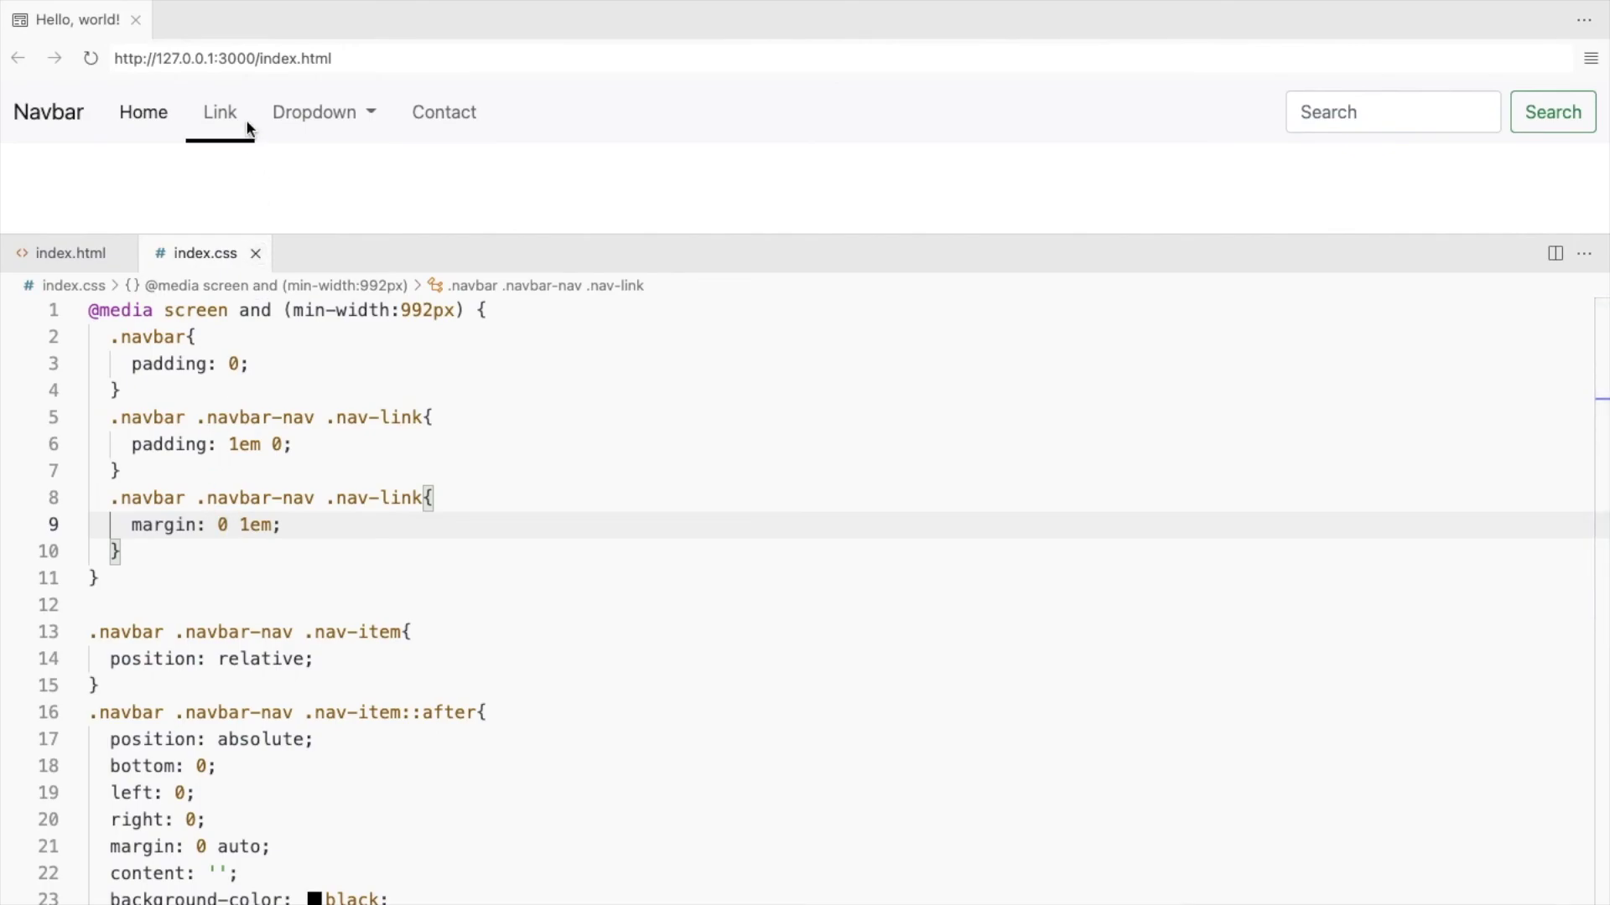
click(399, 498)
double_click(398, 498)
text(nav-item)
key(ctrl+s)
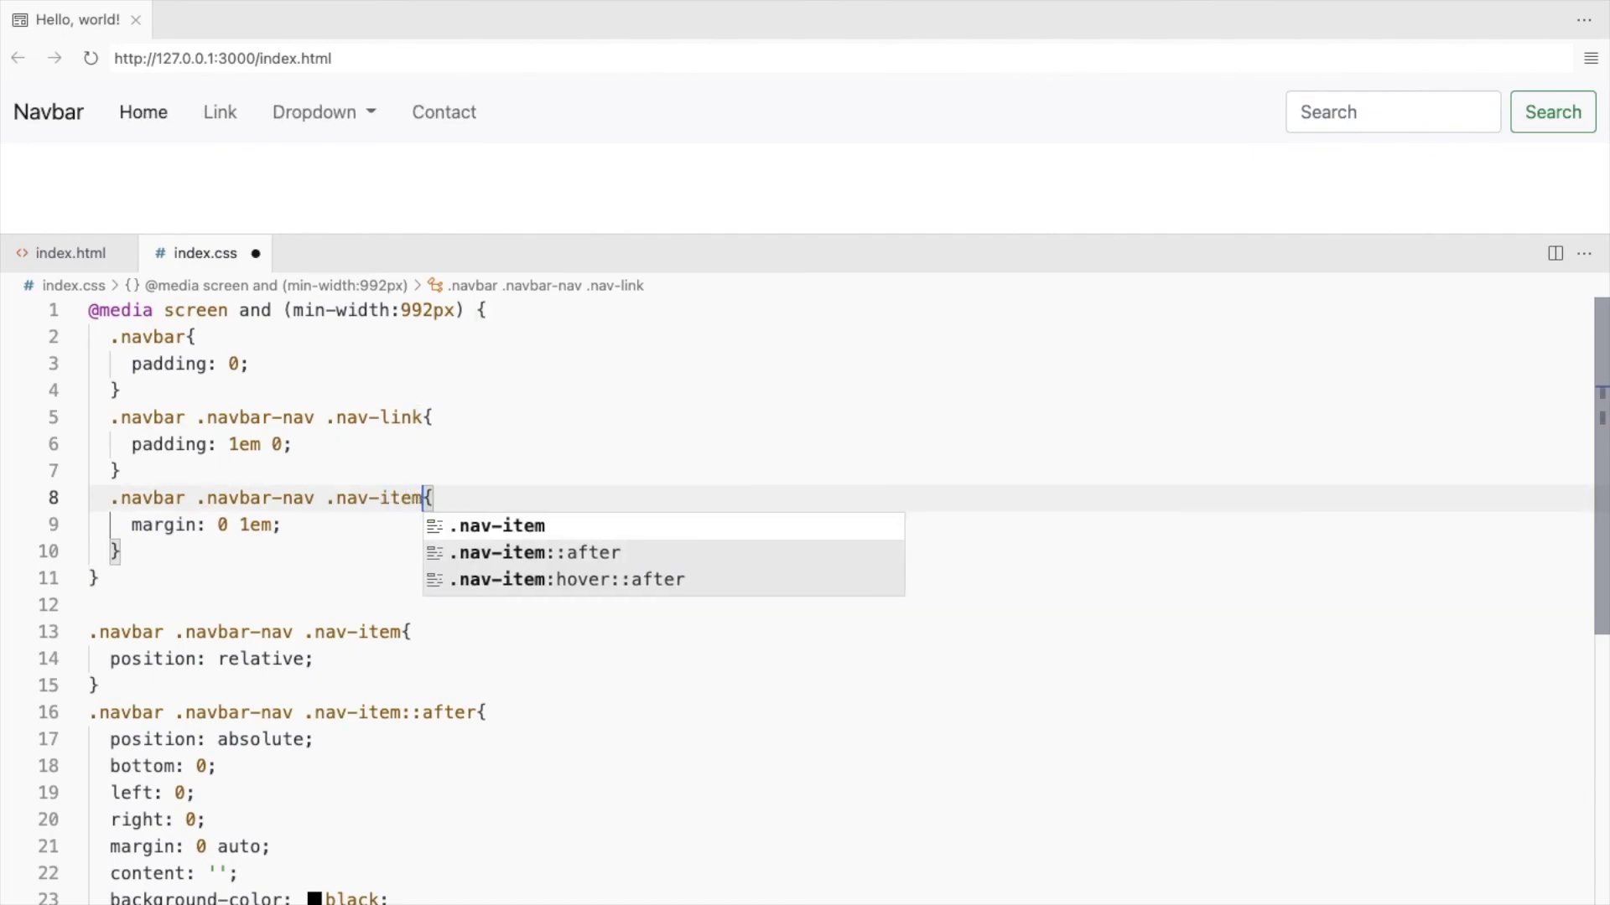
click(417, 392)
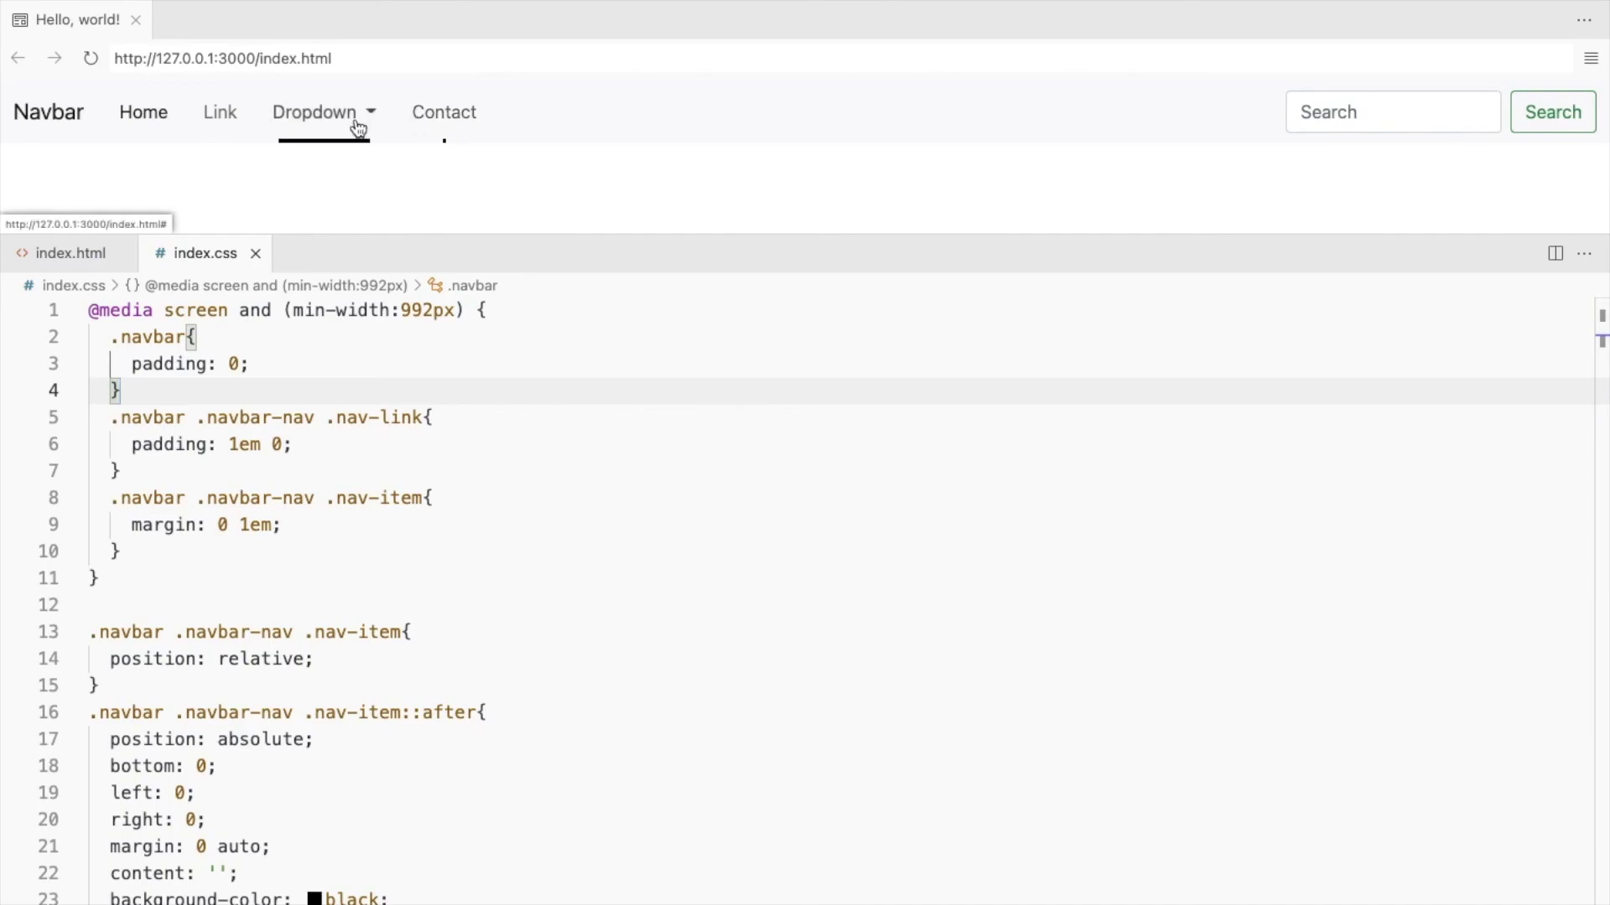